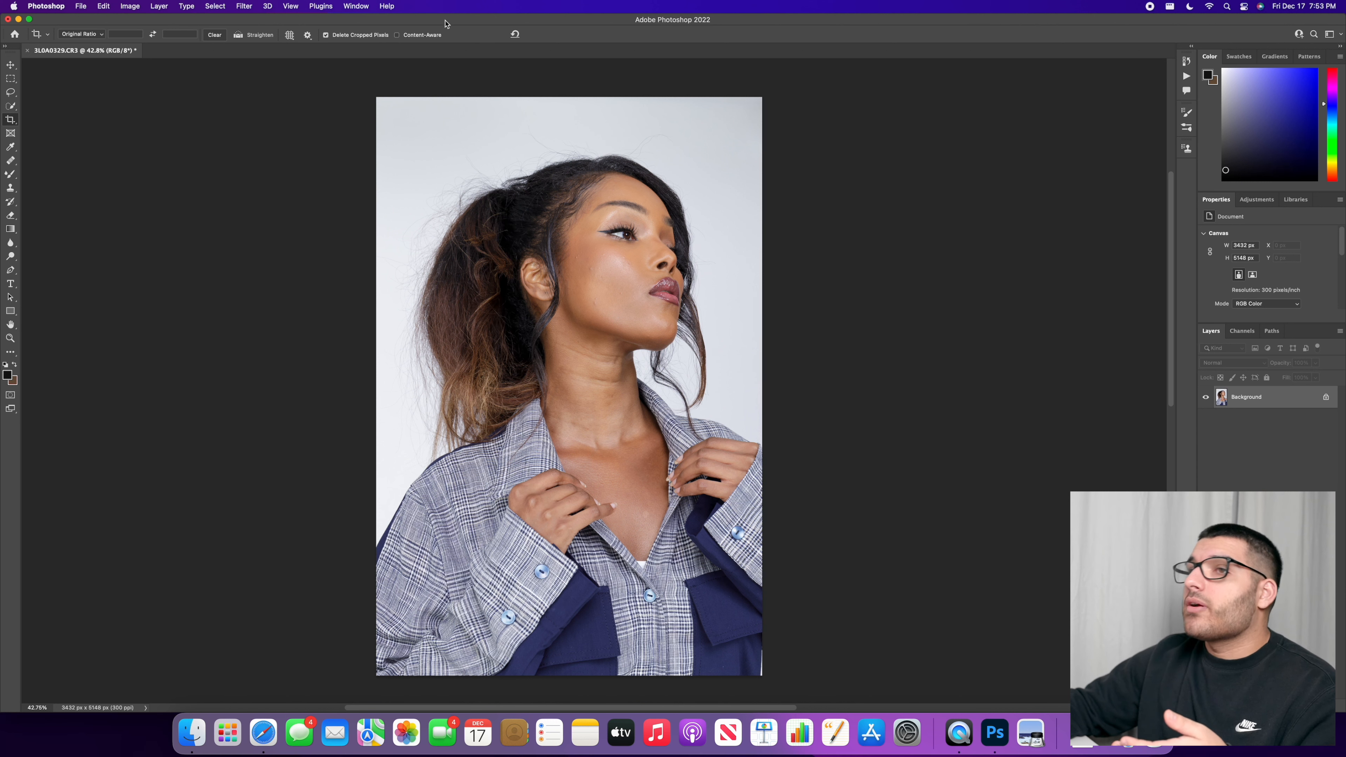
Step: Start recording a new action named Frequency Separation in the Default Actions set
{"action": "left_click", "coordinate": [356, 7]}
{"action": "left_click", "coordinate": [375, 54]}
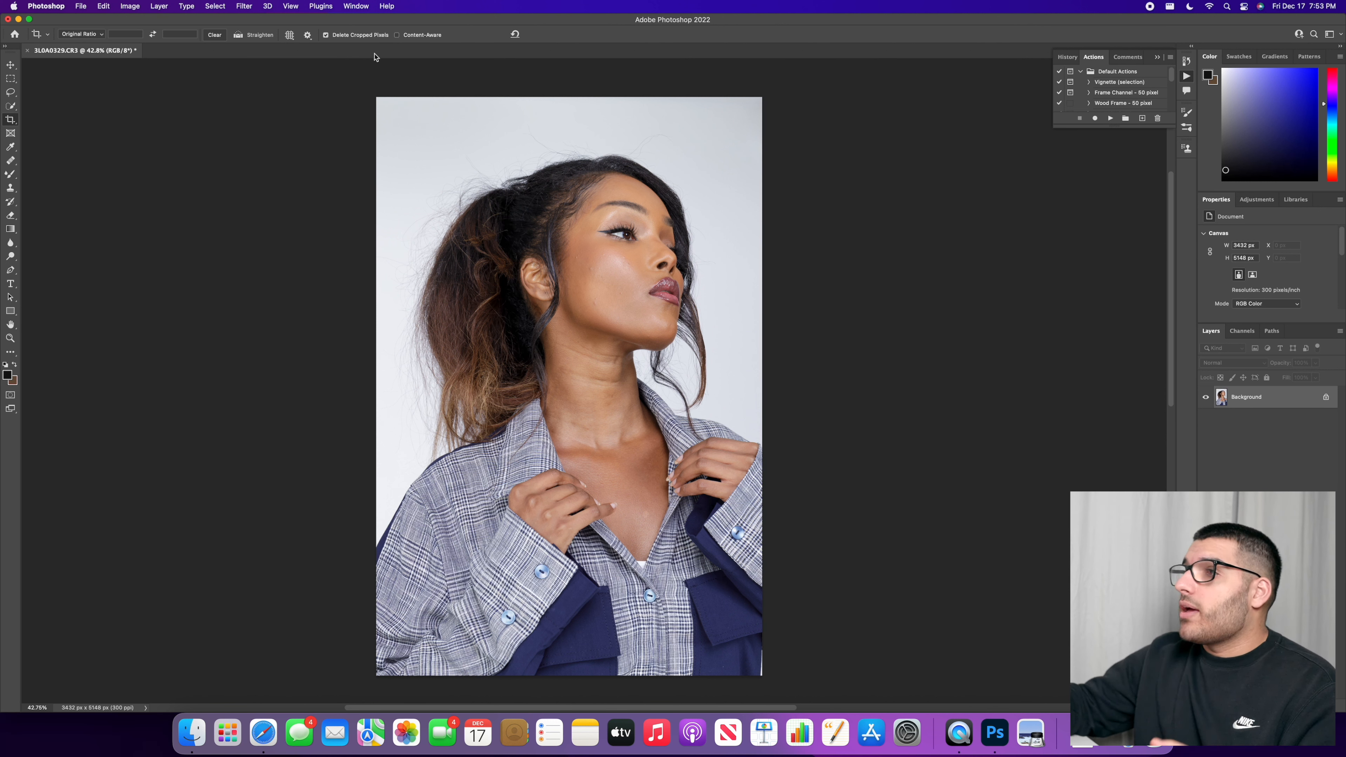
{"action": "left_click", "coordinate": [1142, 118]}
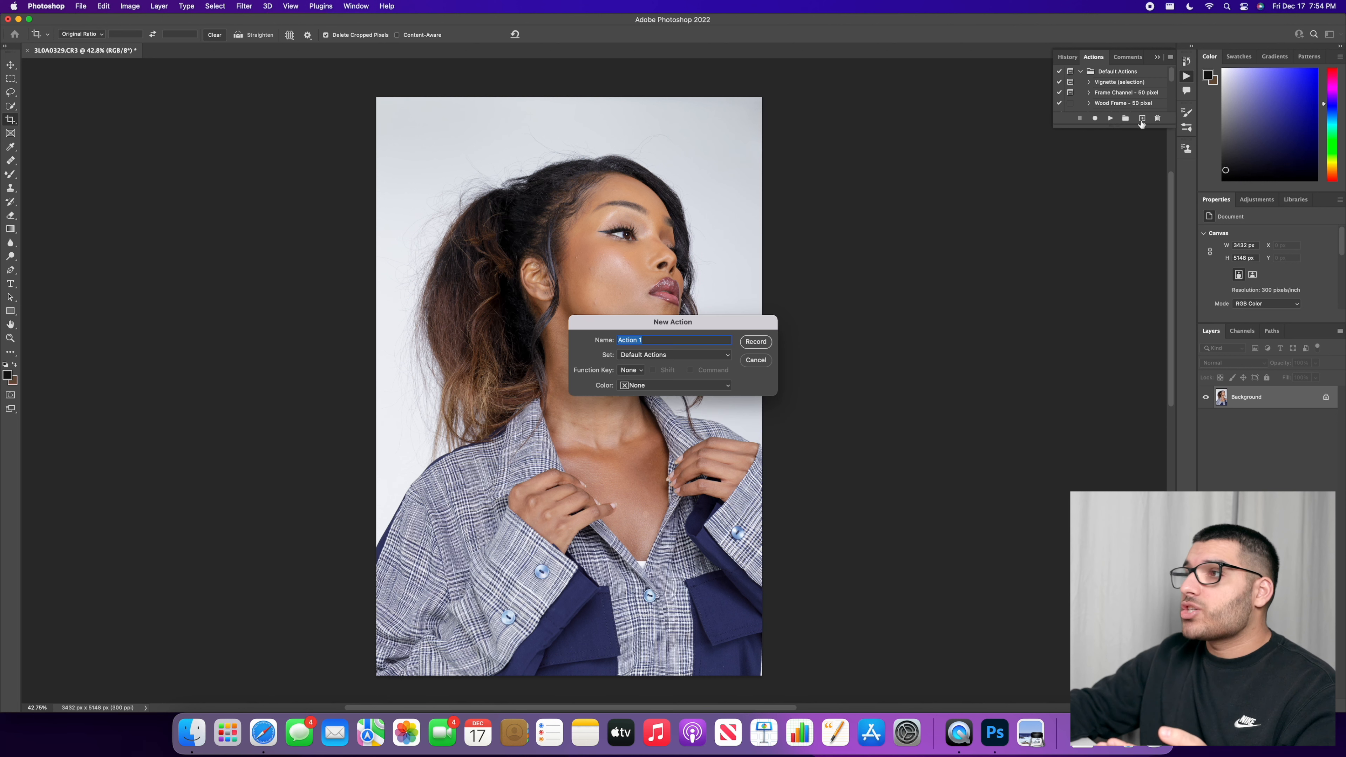
{"action": "type", "text": "Freq"}
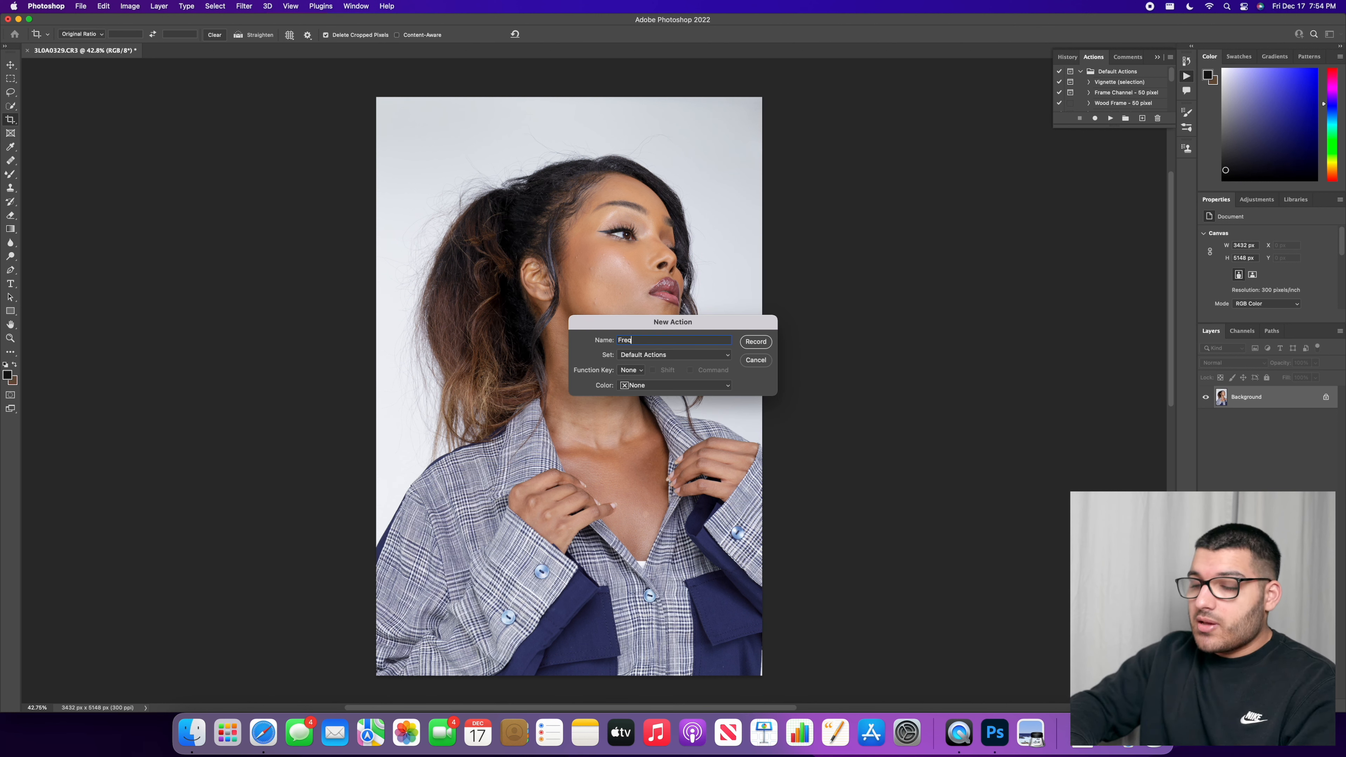
{"action": "type", "text": "uency Sepat"}
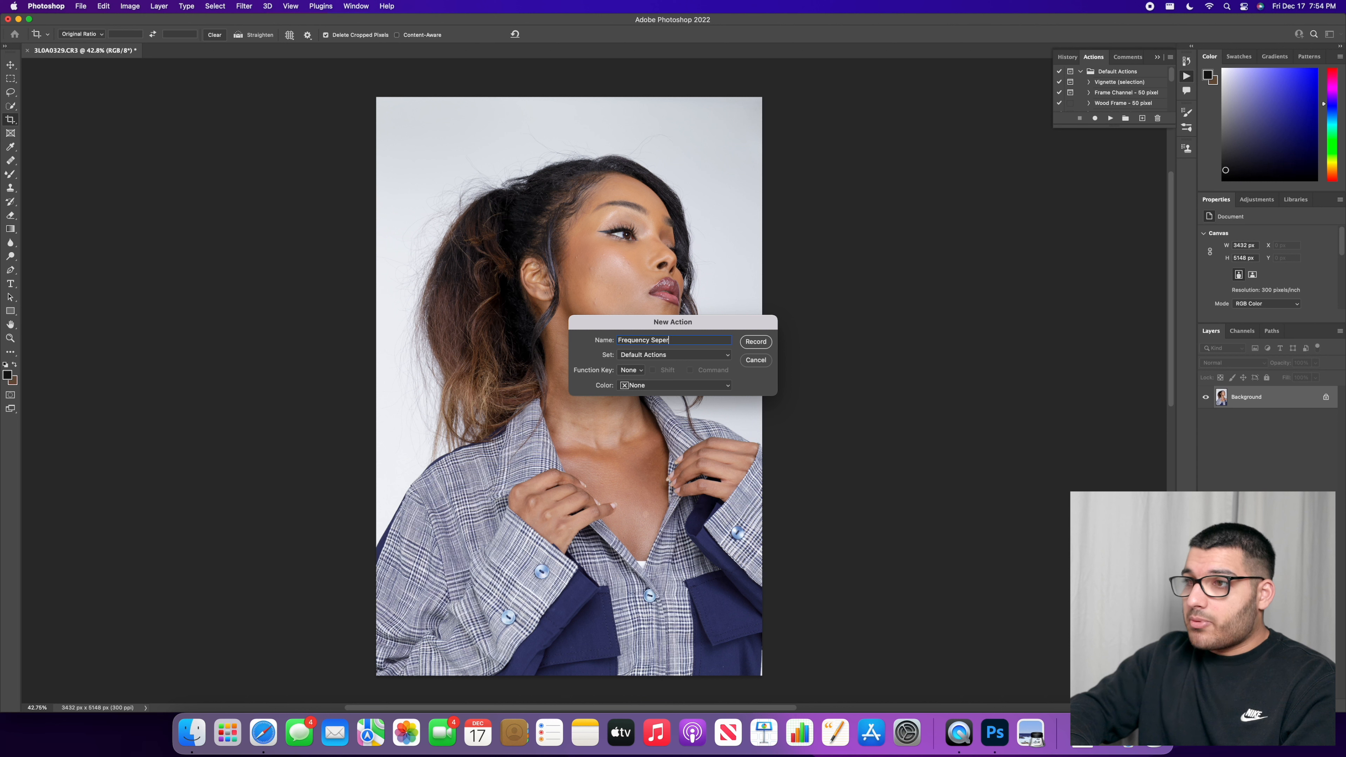
{"action": "type", "text": "ation"}
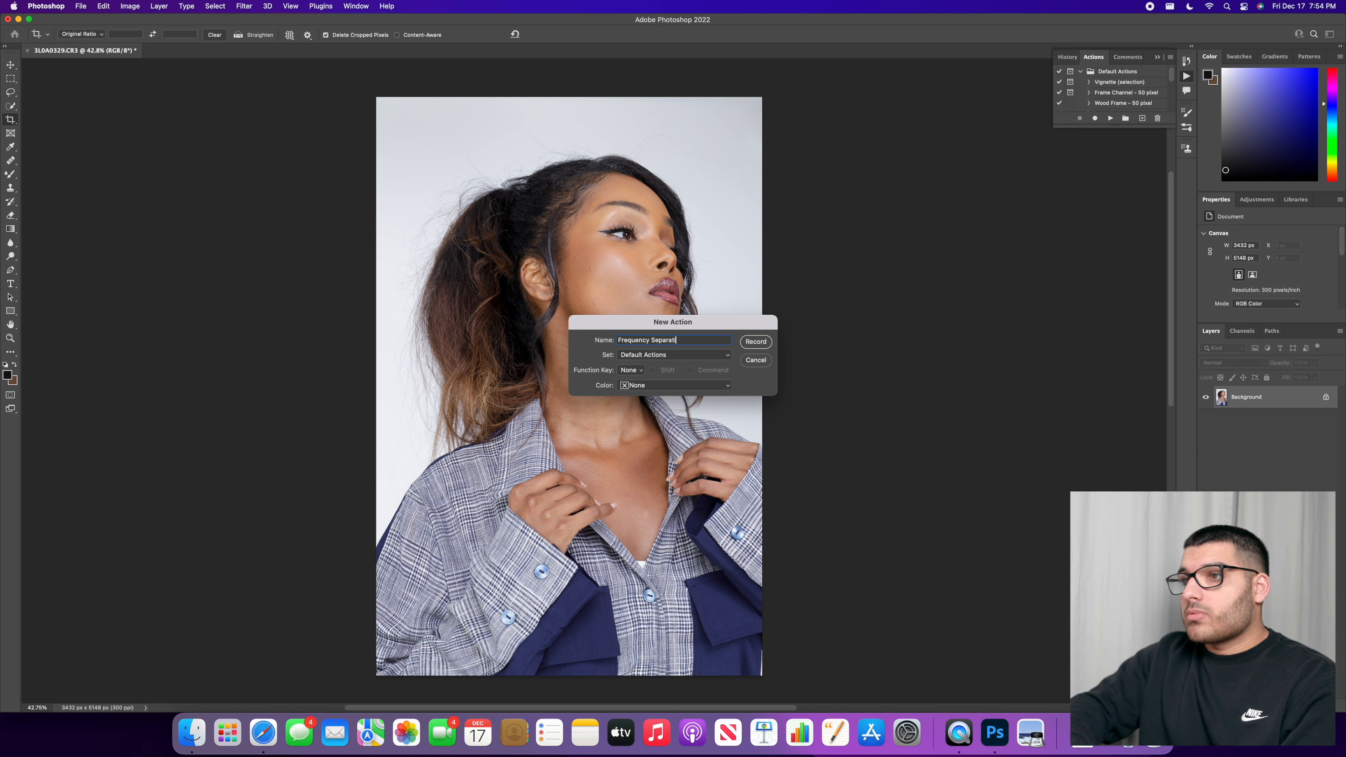
{"action": "left_click", "coordinate": [769, 348]}
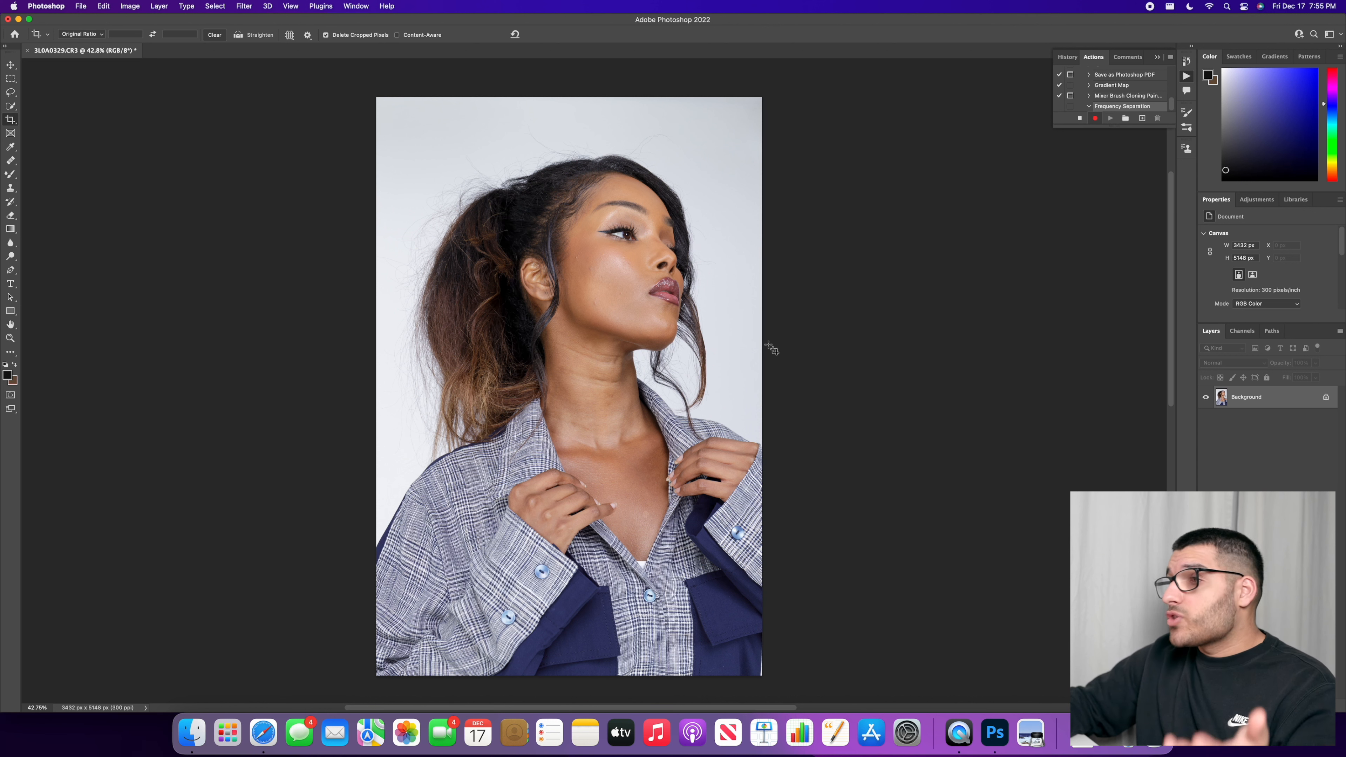
Step: Duplicate the Background layer as a new layer named Color and Tone
{"action": "right_click", "coordinate": [1264, 404]}
{"action": "left_click", "coordinate": [1227, 422]}
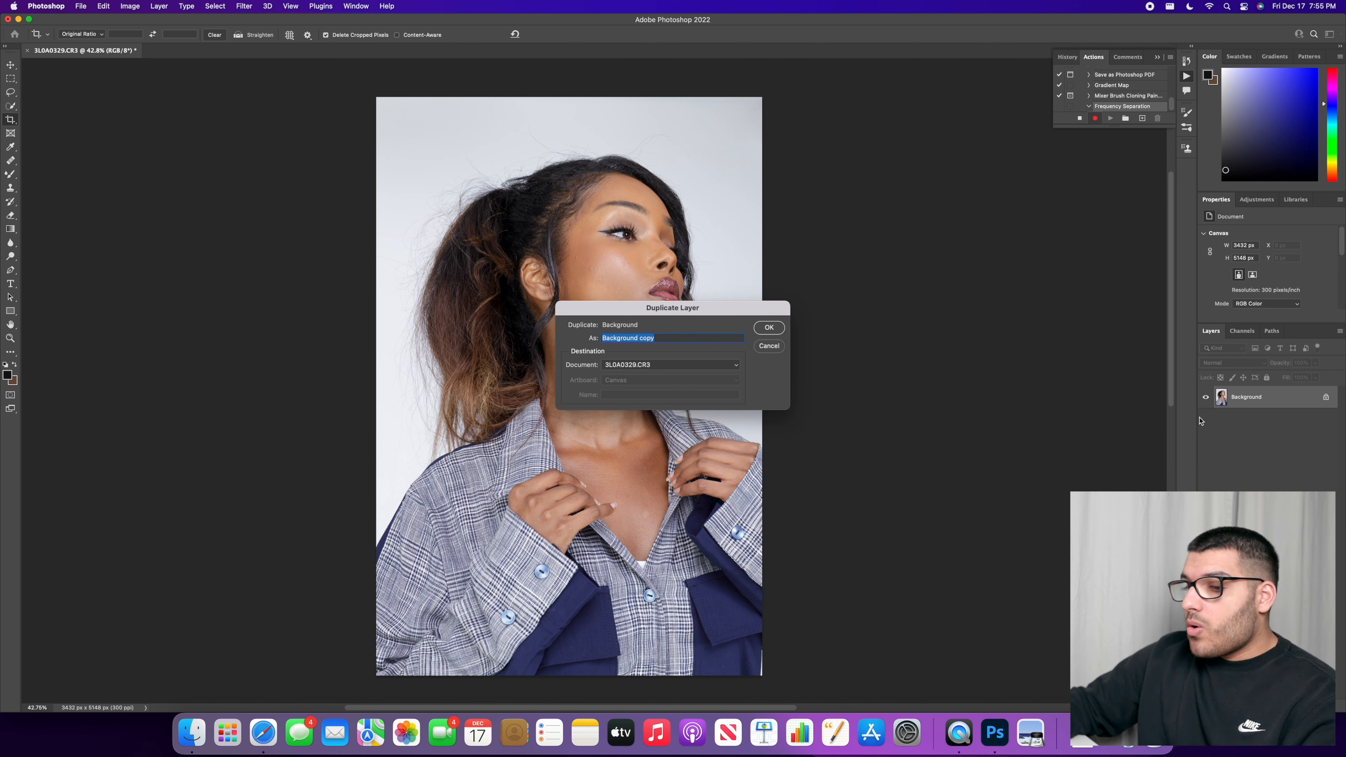
{"action": "type", "text": "Color "}
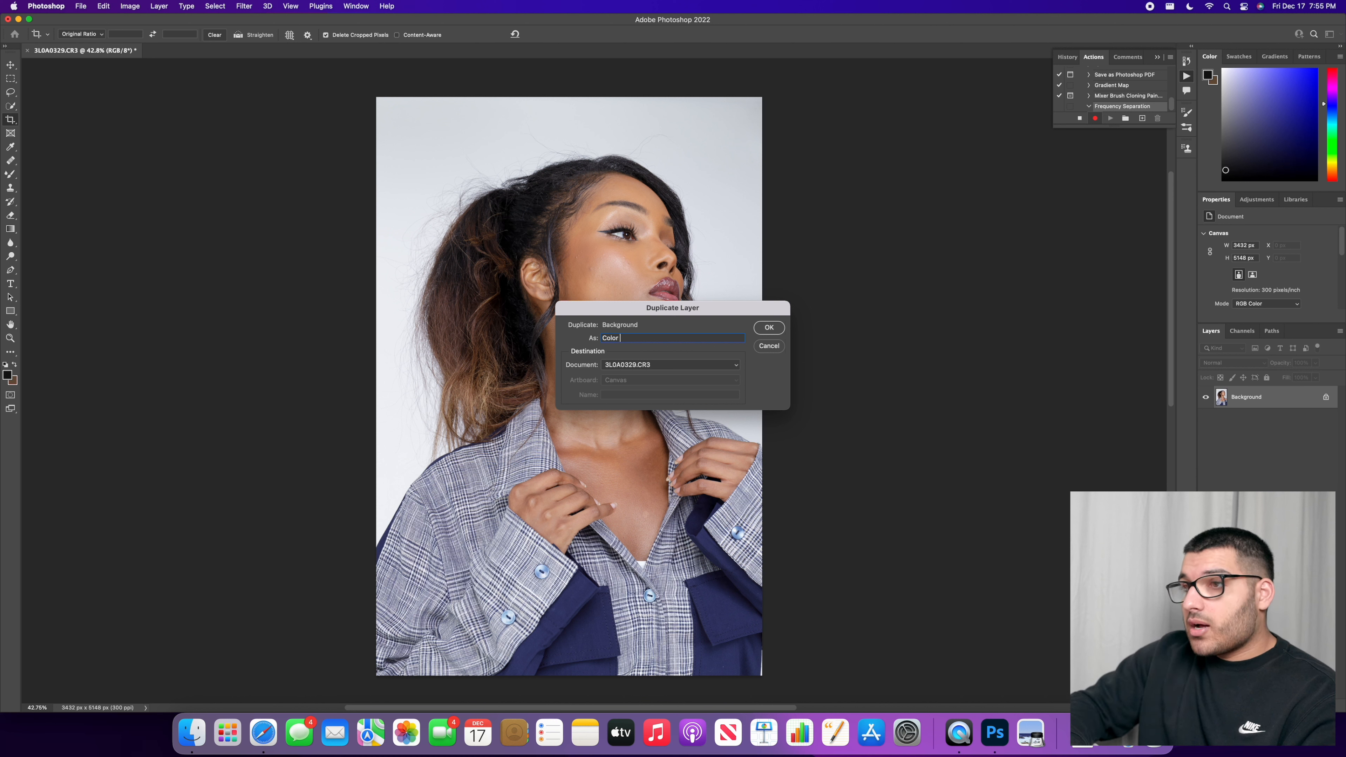
{"action": "type", "text": "and Tone"}
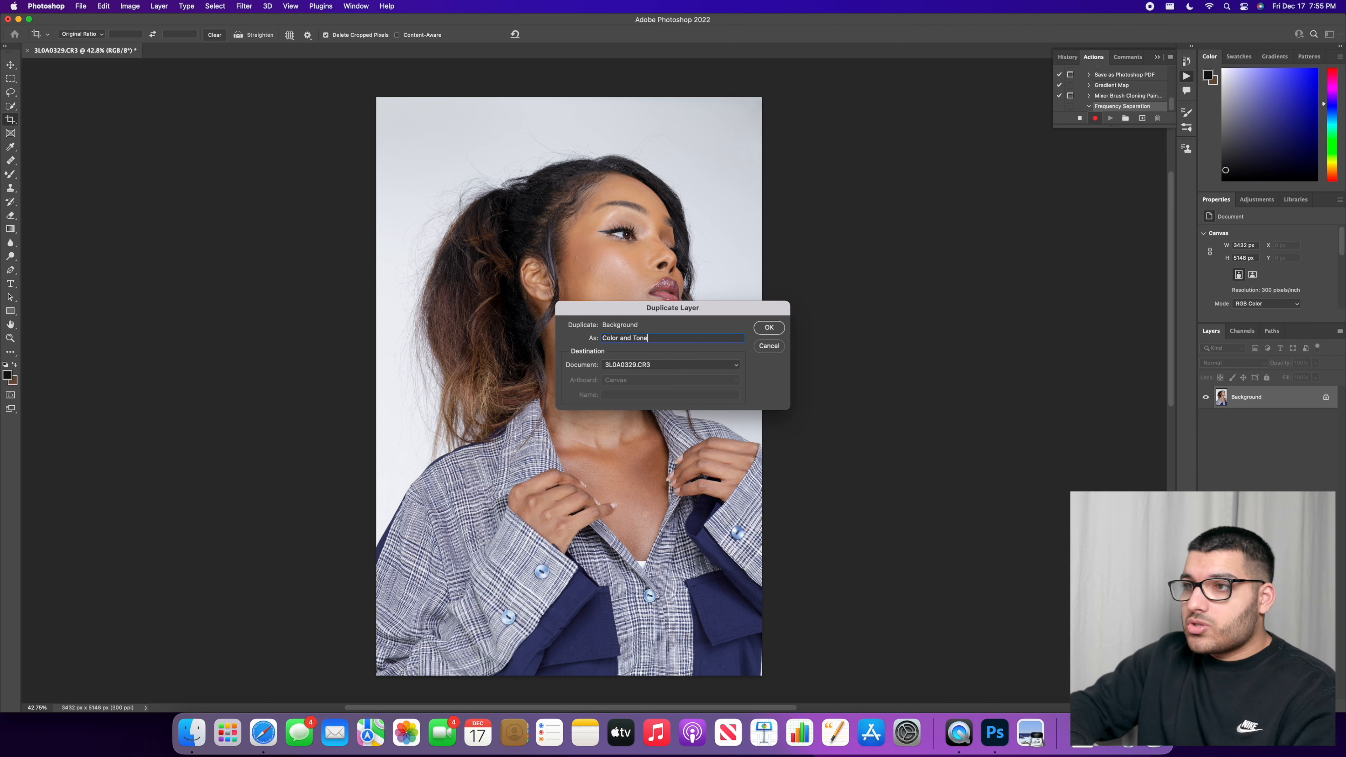
{"action": "left_click", "coordinate": [768, 328]}
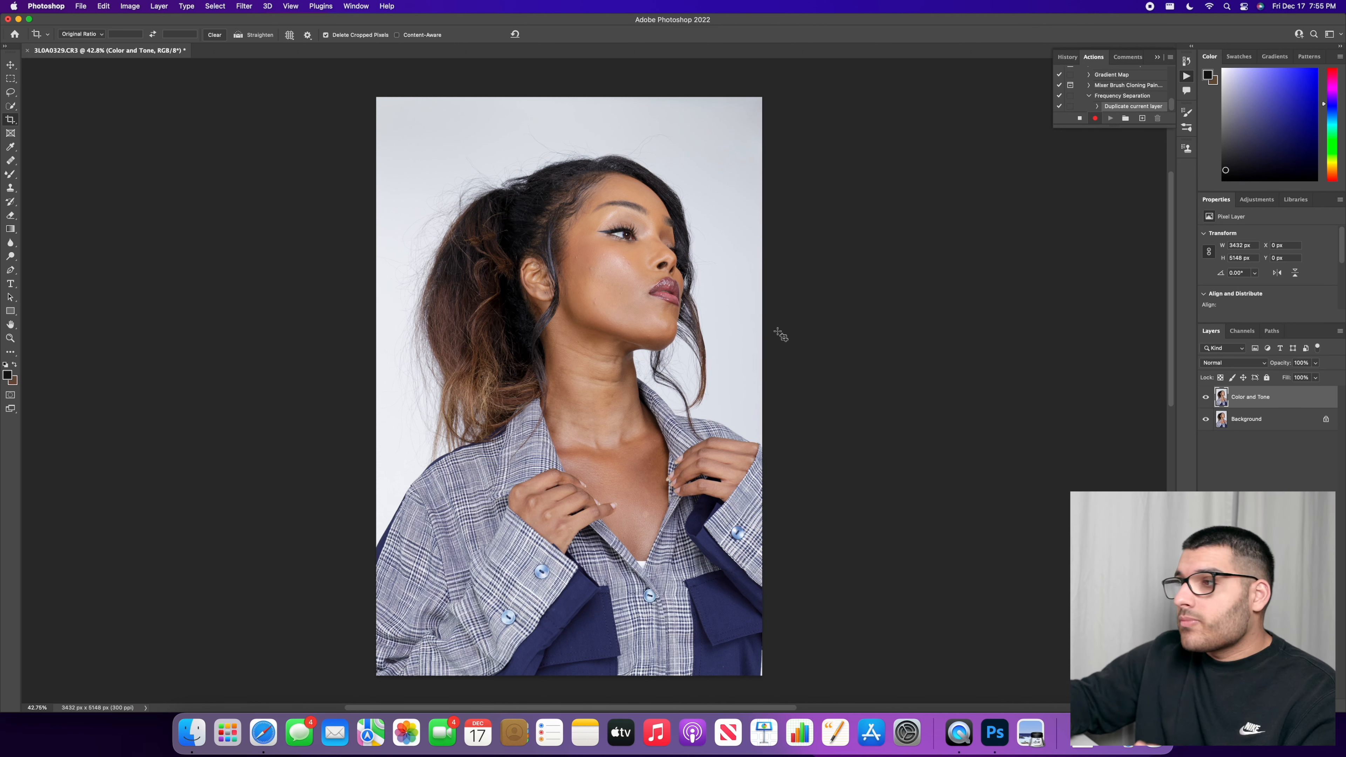
Step: Duplicate the Color and Tone layer as a new layer named Texture and Detail
{"action": "right_click", "coordinate": [1254, 404]}
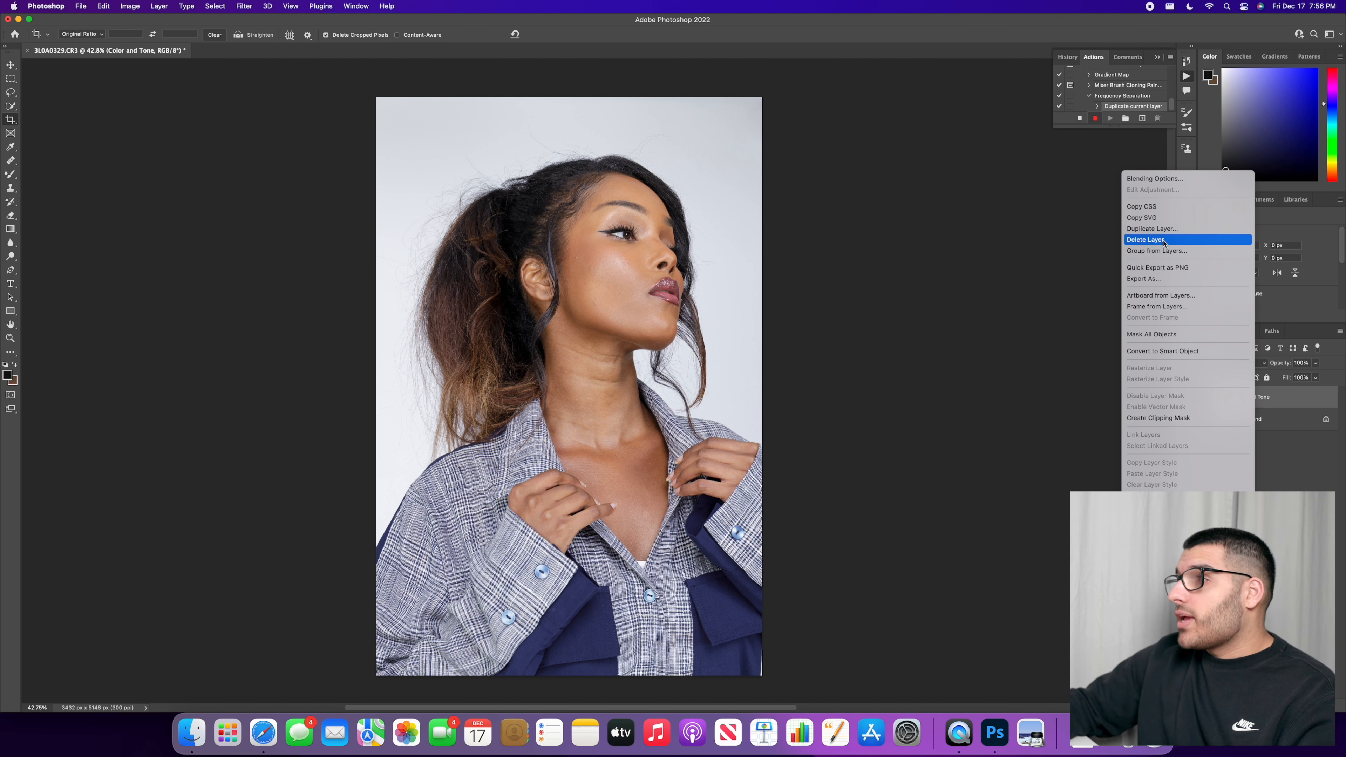
{"action": "left_click", "coordinate": [1152, 229]}
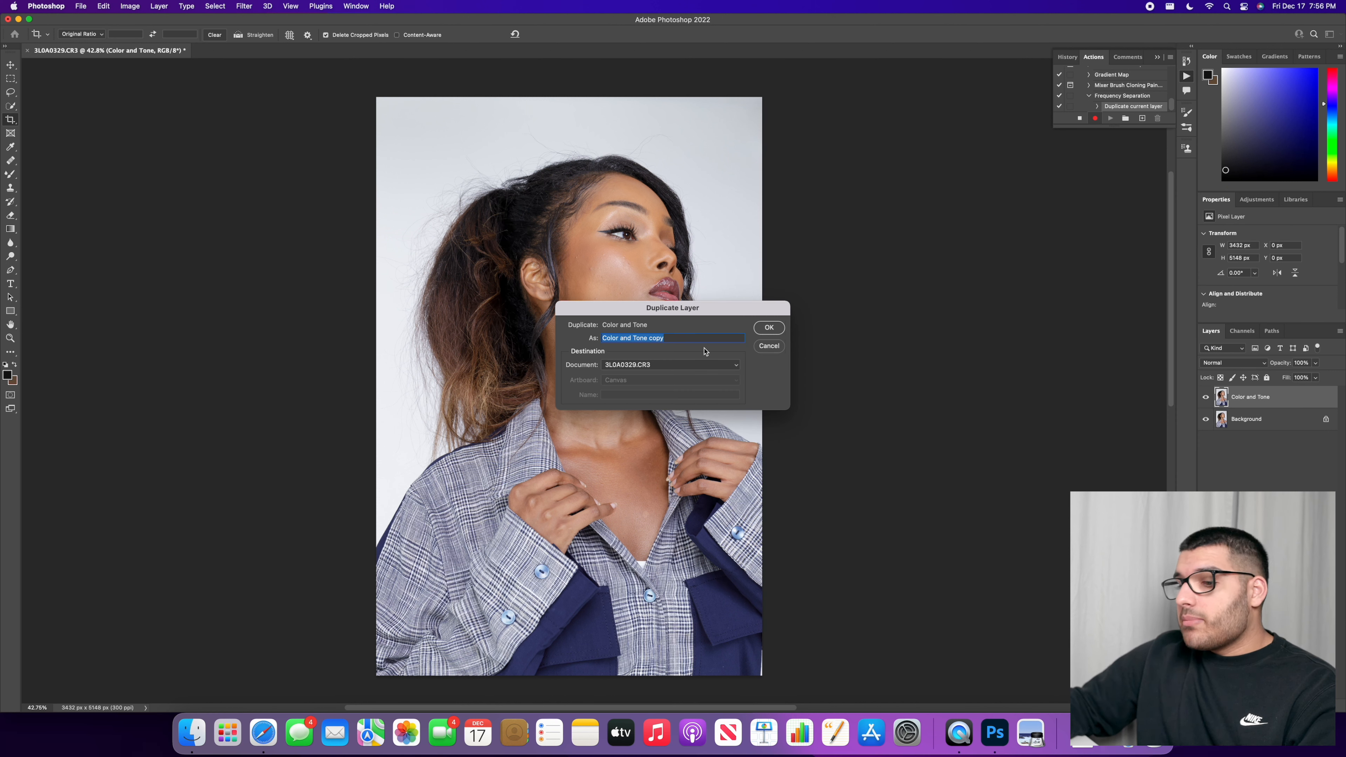
{"action": "type", "text": "TEX"}
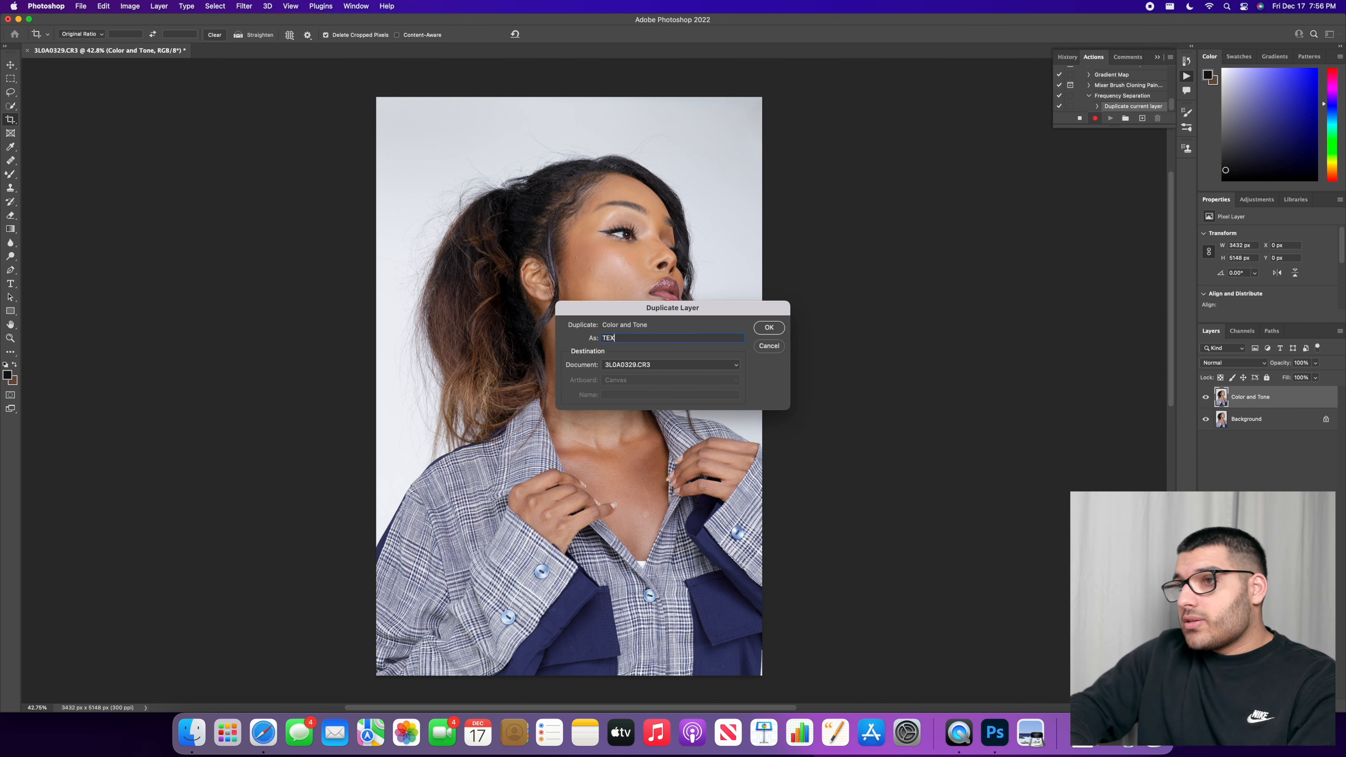
{"action": "type", "text": "ture and Detail"}
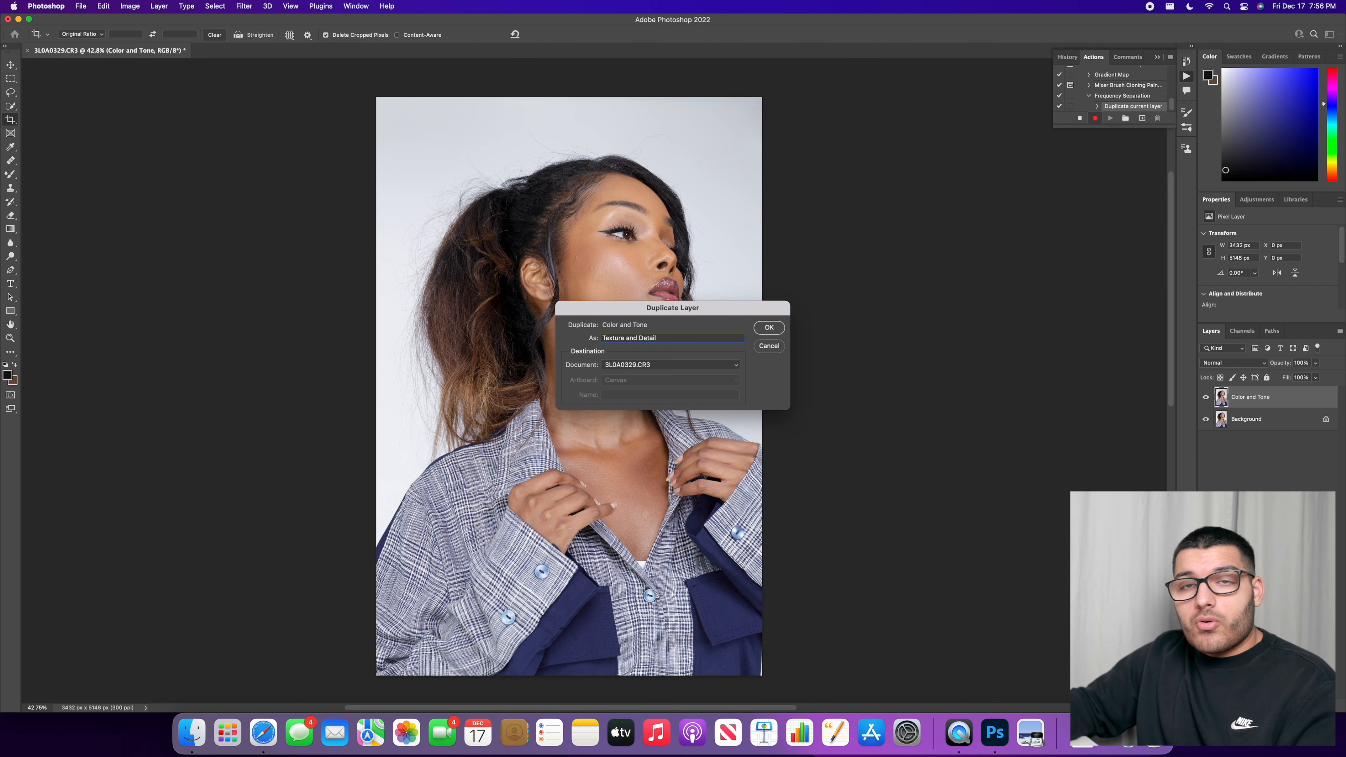
{"action": "left_click", "coordinate": [774, 327]}
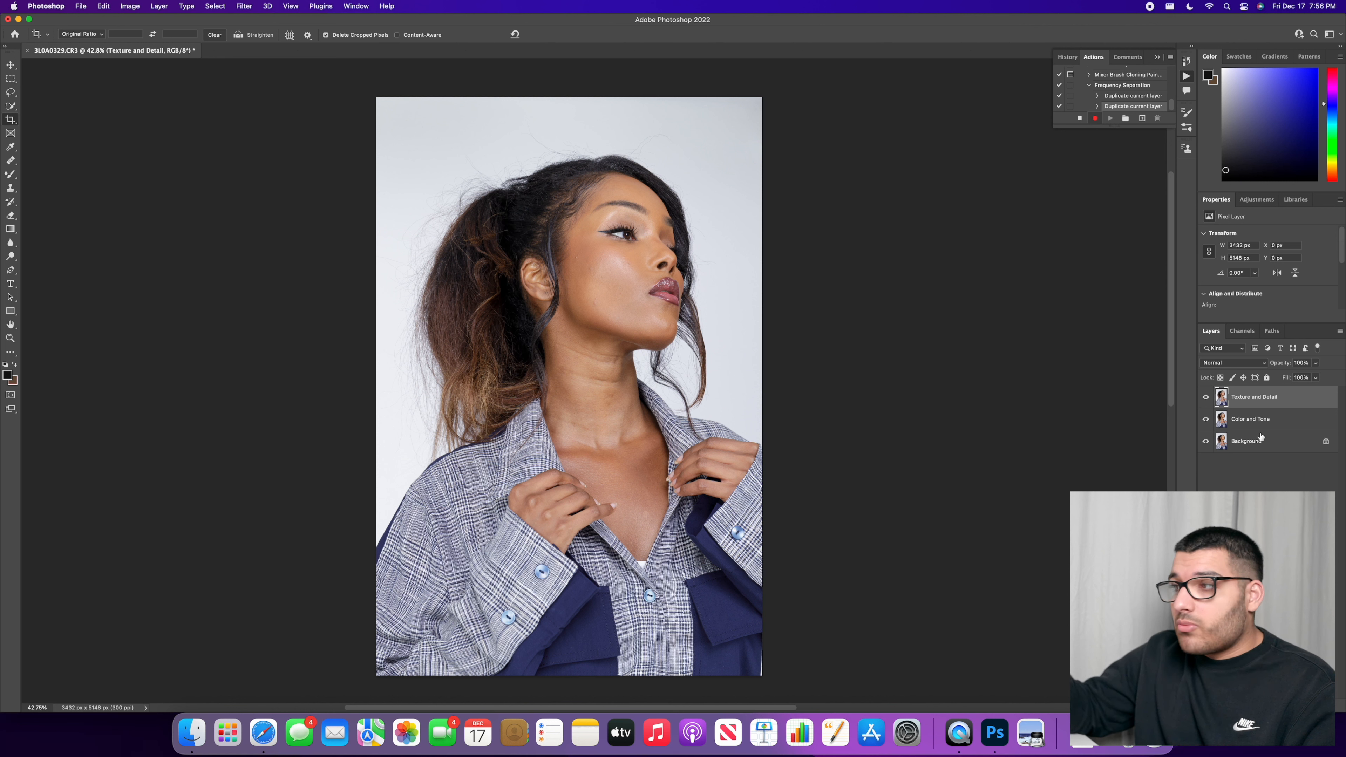
Step: Hide the Texture and Detail layer
{"action": "left_click", "coordinate": [1206, 397]}
{"action": "left_click", "coordinate": [1206, 397]}
{"action": "left_click", "coordinate": [1206, 399]}
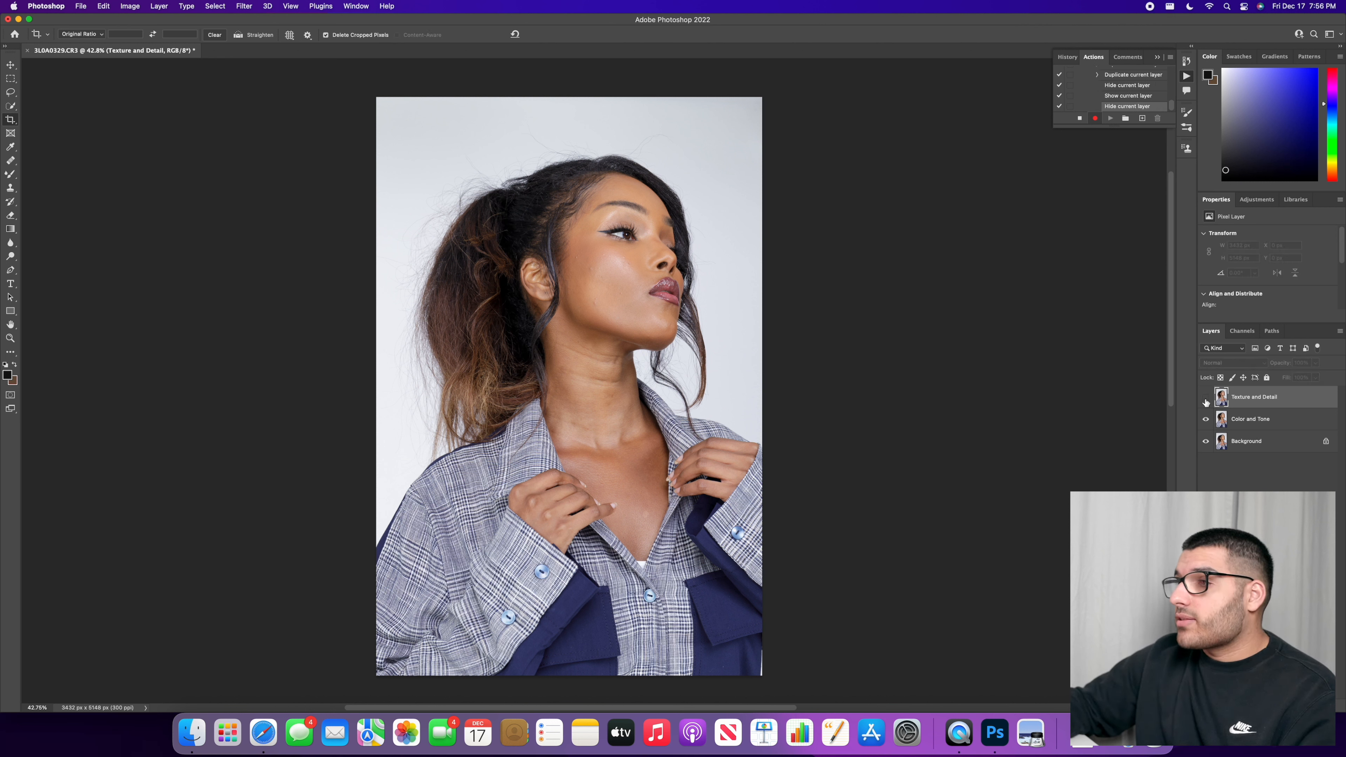
Step: Apply a Gaussian Blur with a 7.0 pixel radius to the Color and Tone layer
{"action": "left_click", "coordinate": [1252, 424]}
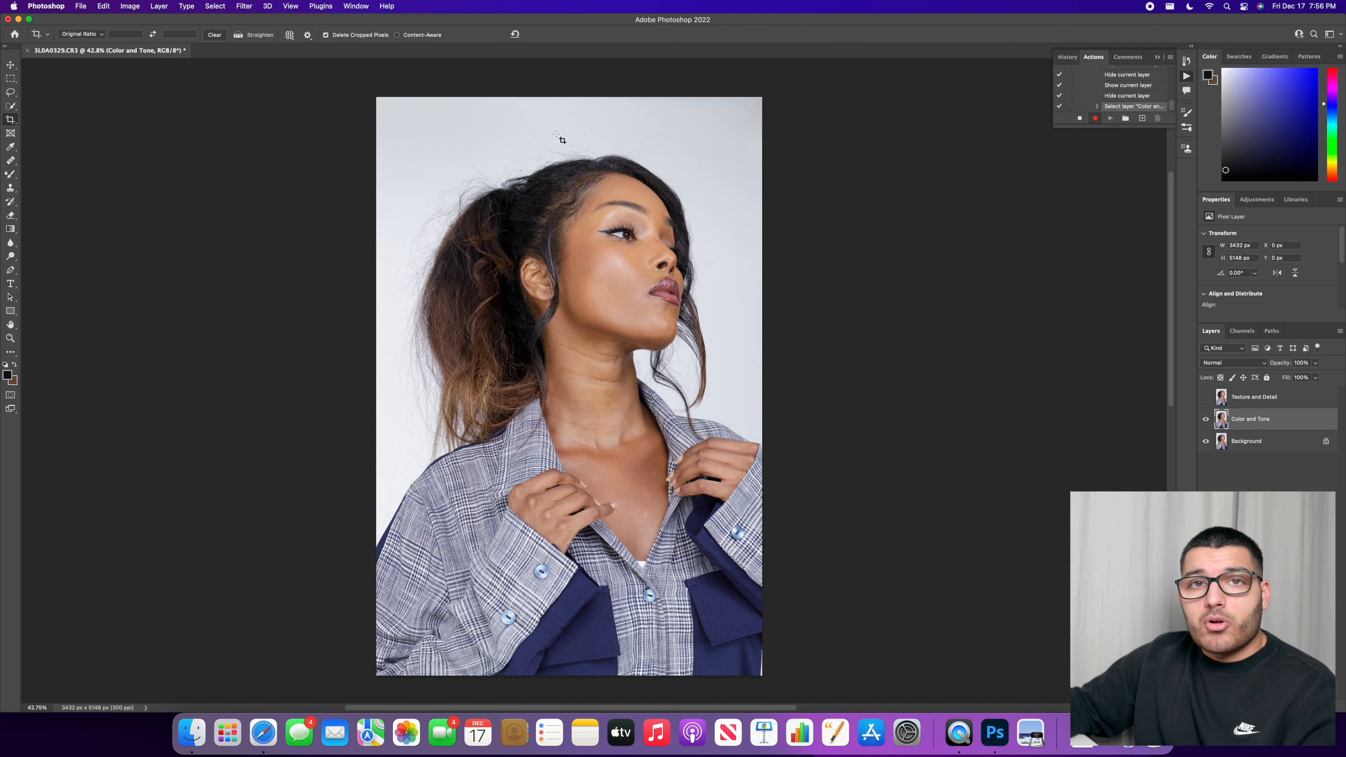
{"action": "left_click", "coordinate": [244, 6]}
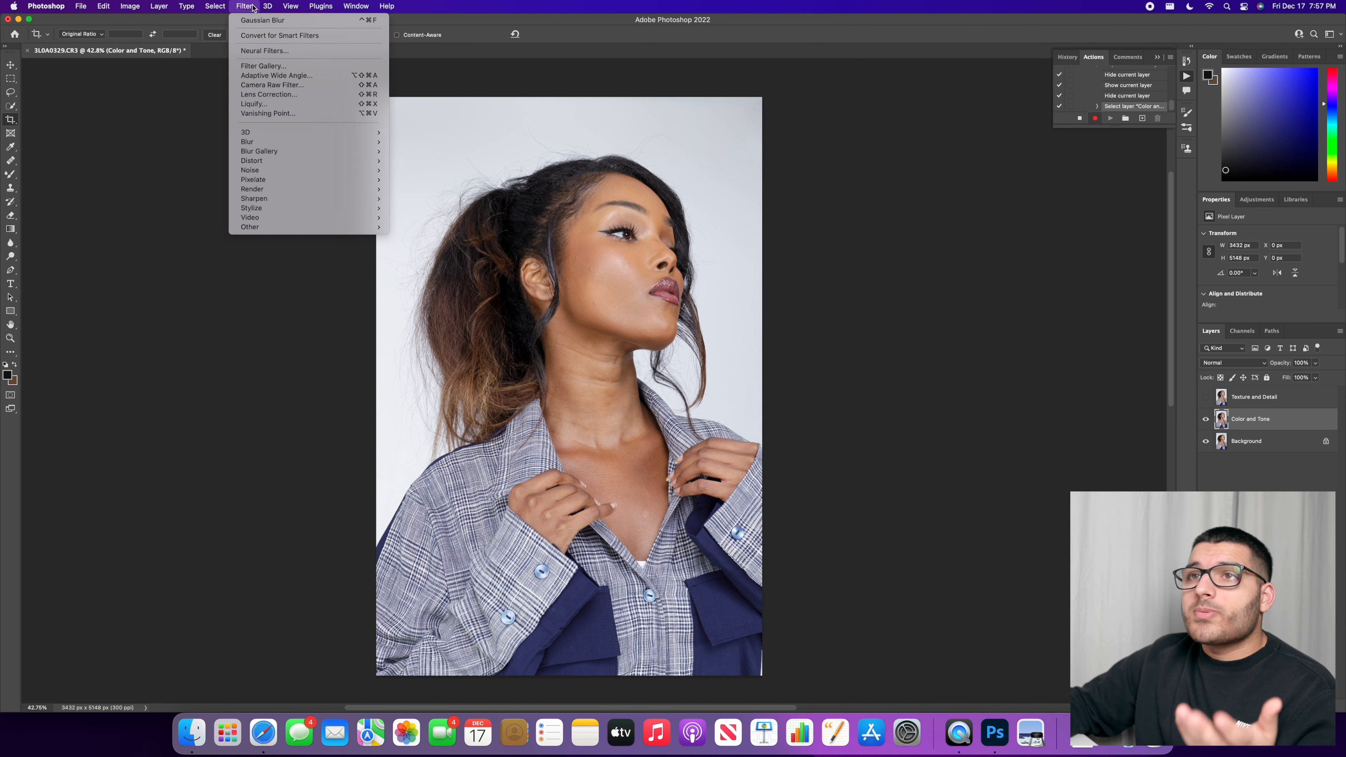
{"action": "mouse_move", "coordinate": [299, 147]}
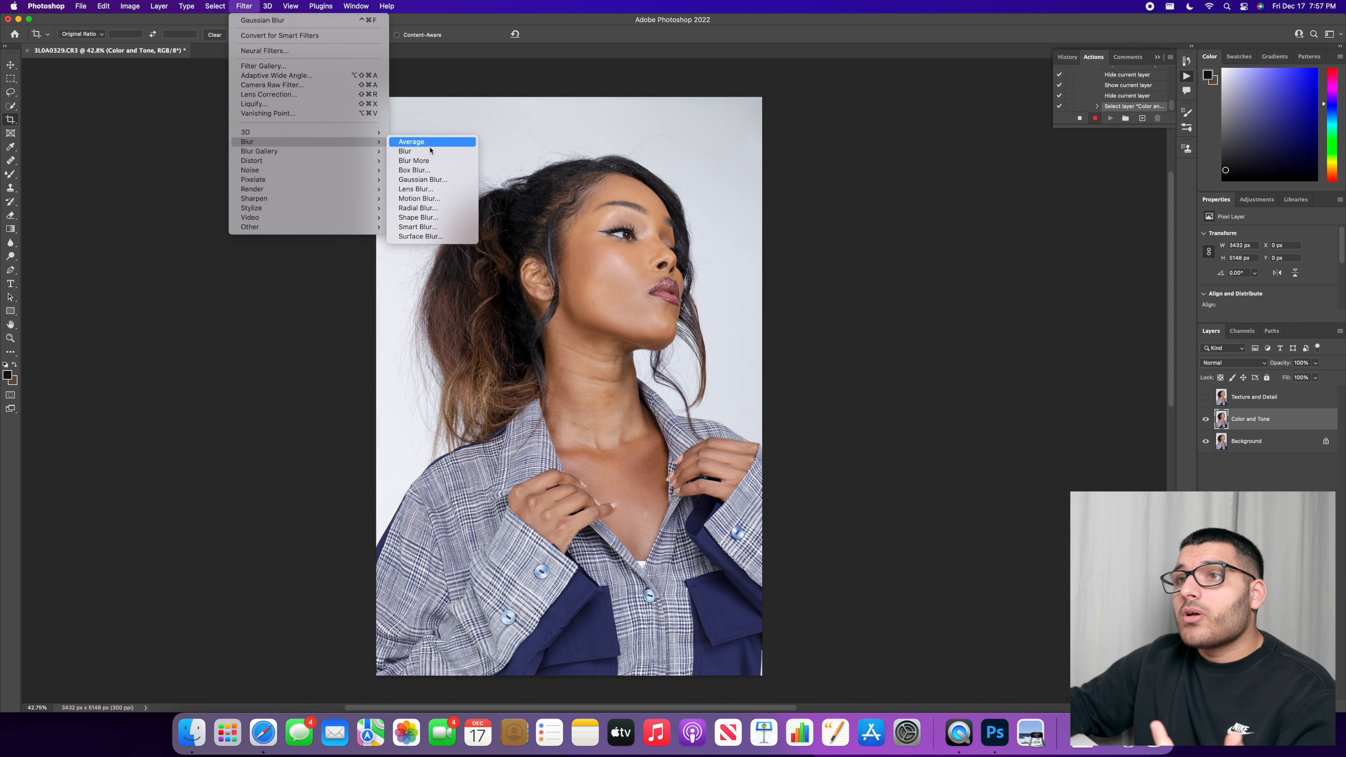
{"action": "left_click", "coordinate": [422, 179]}
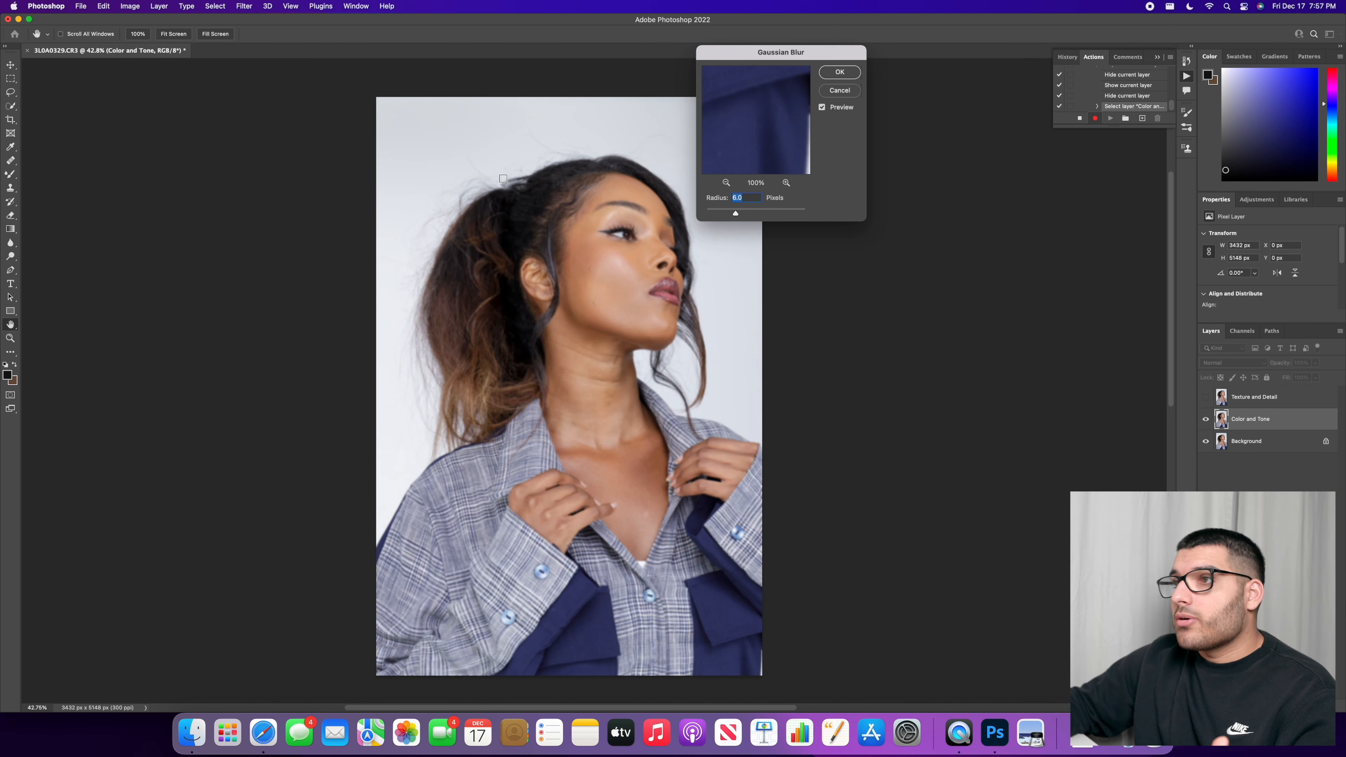
{"action": "left_click_drag", "start_coordinate": [763, 51], "coordinate": [821, 107]}
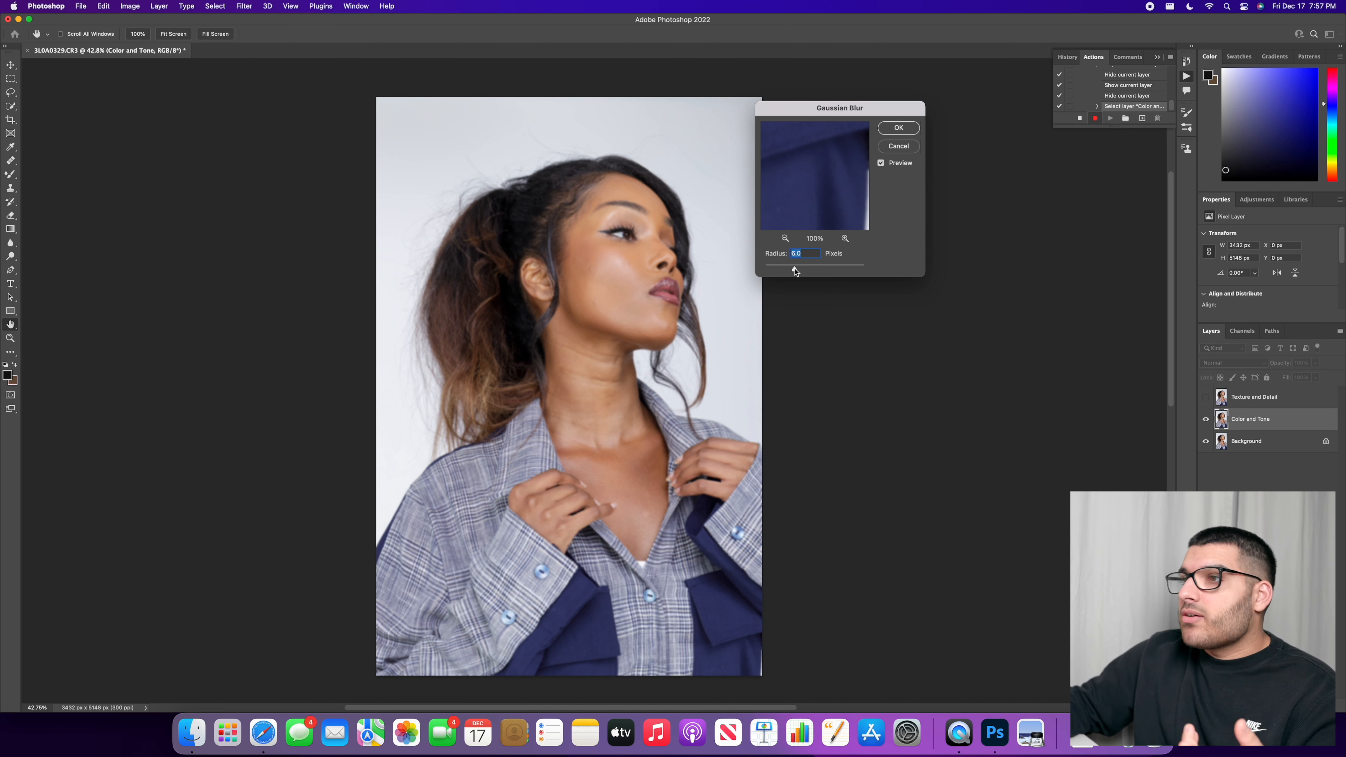
{"action": "left_click_drag", "start_coordinate": [794, 270], "coordinate": [798, 271]}
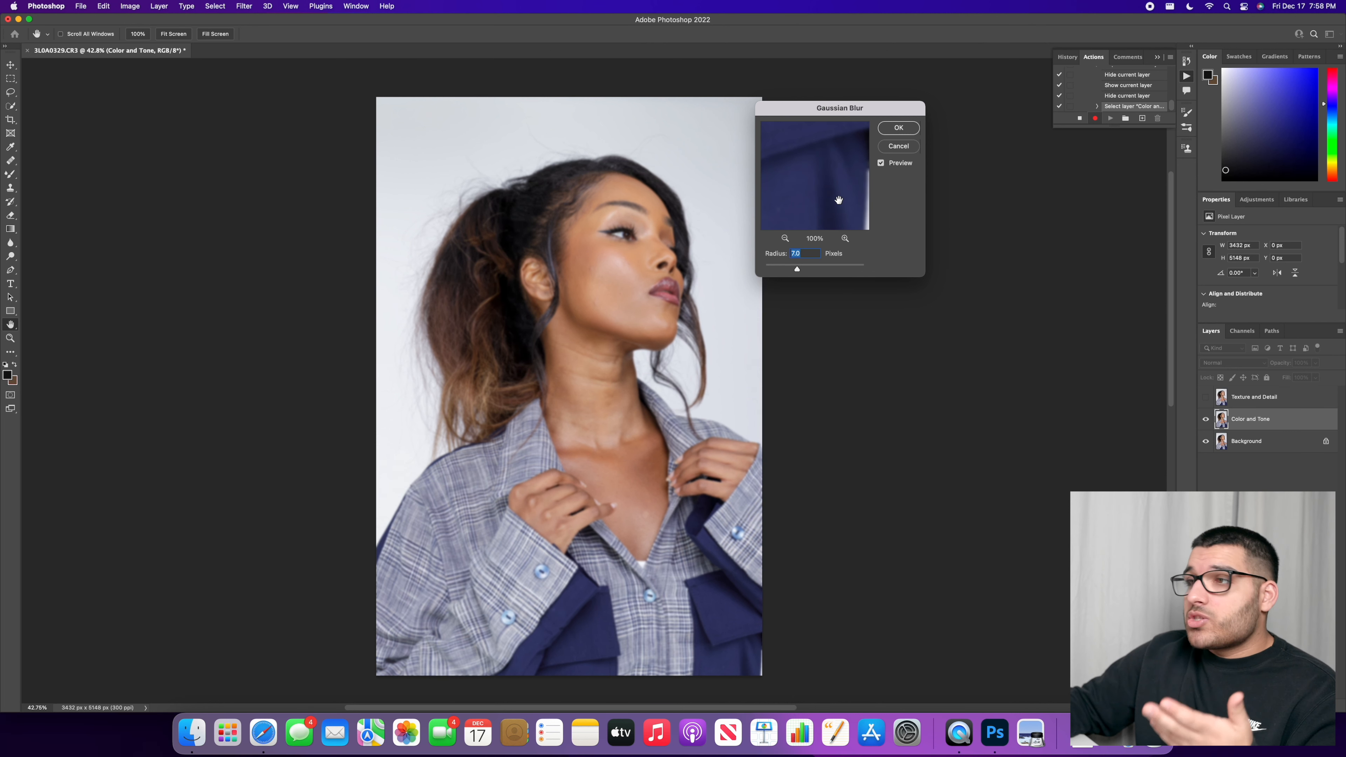
{"action": "left_click", "coordinate": [898, 128]}
{"action": "key", "text": "c"}
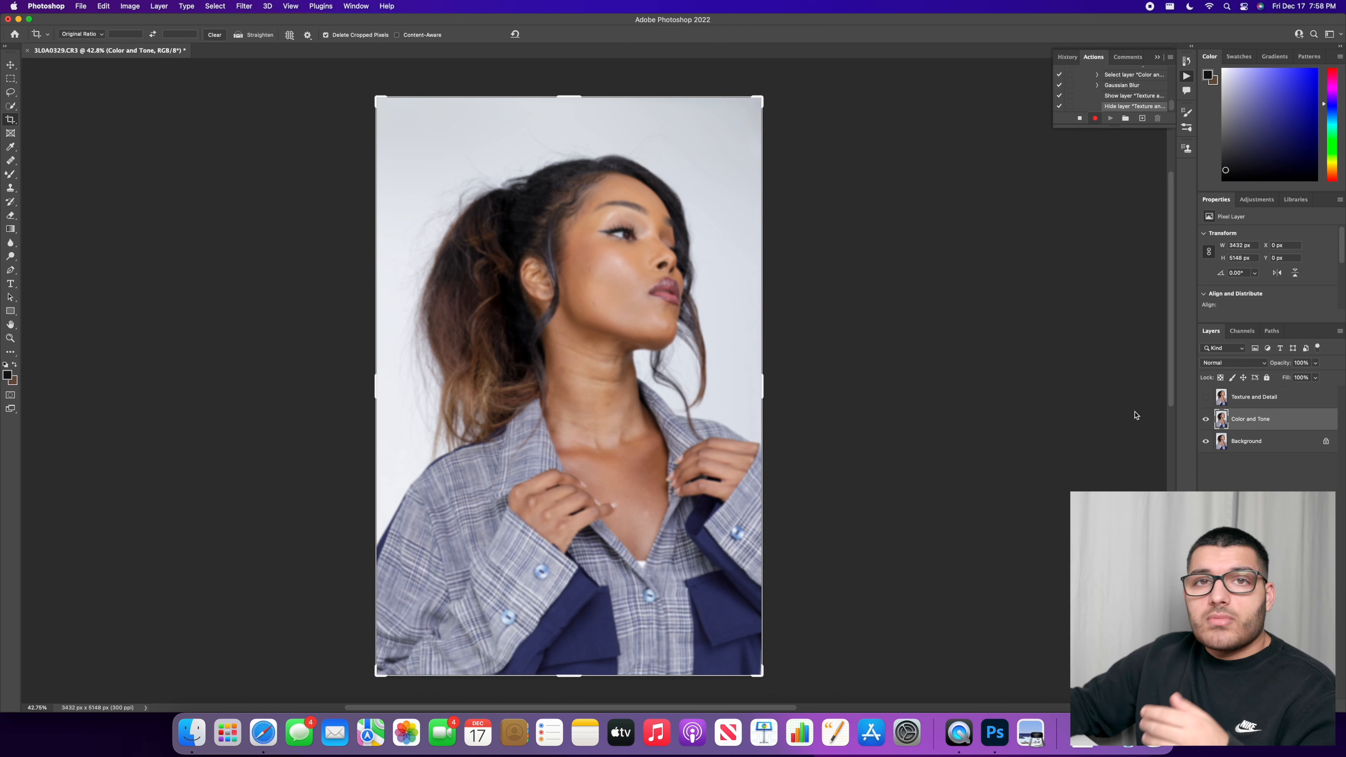
Step: Make the Texture and Detail layer visible again
{"action": "left_click", "coordinate": [1204, 401]}
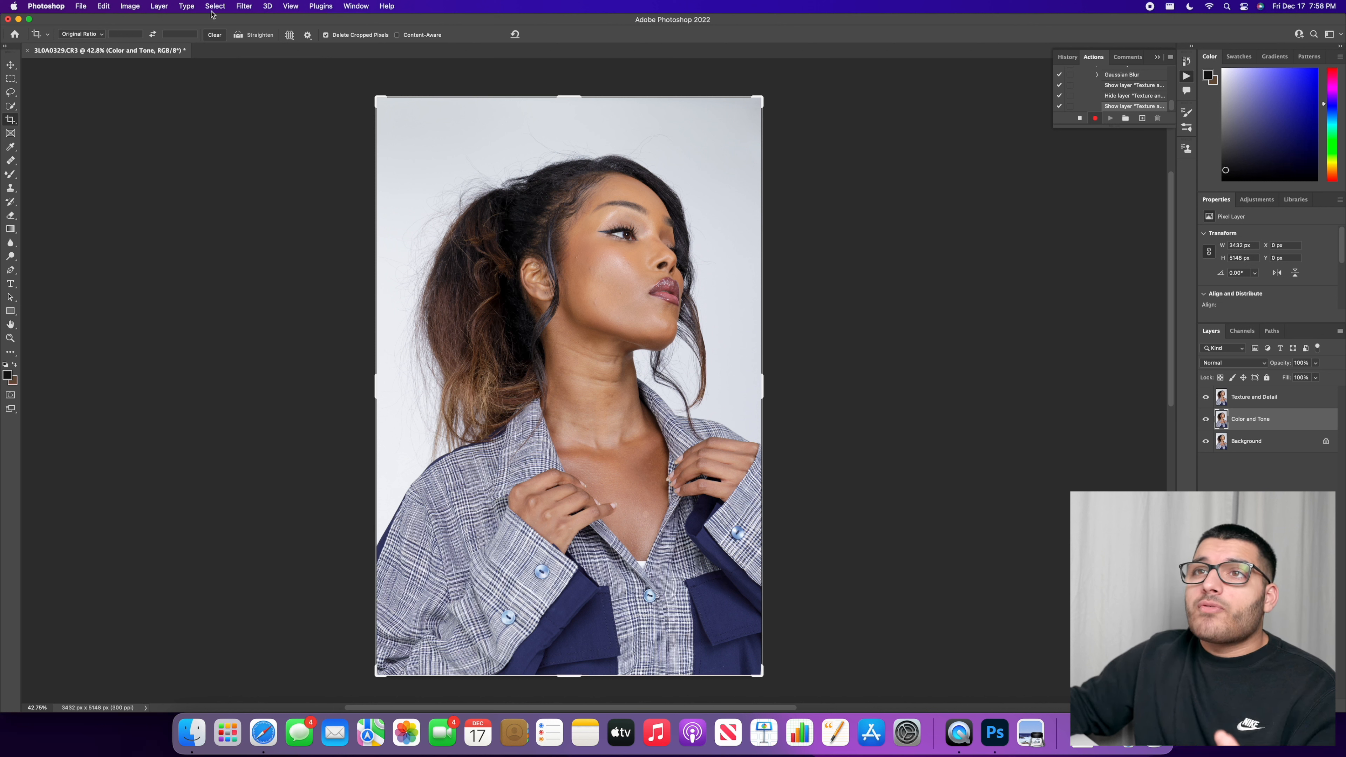
{"action": "left_click", "coordinate": [138, 5]}
{"action": "mouse_move", "coordinate": [142, 22]}
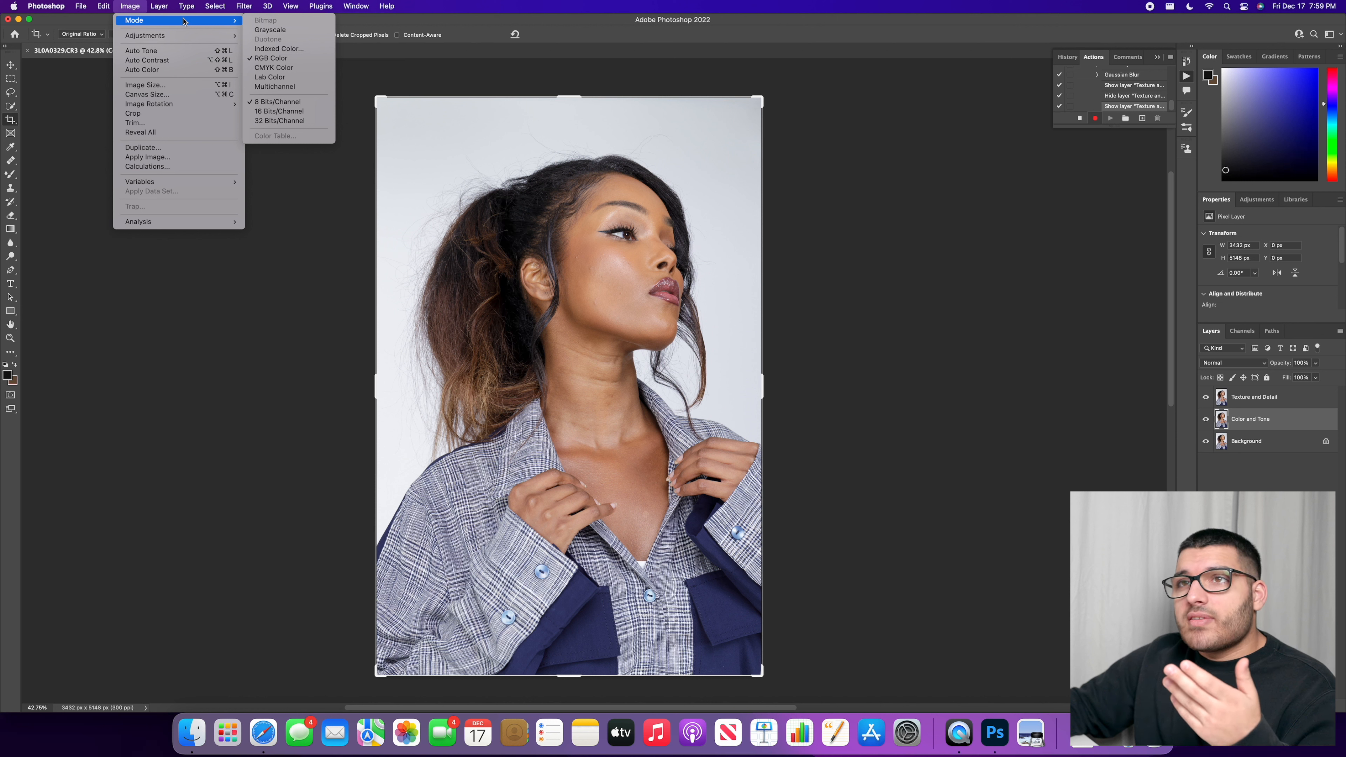
{"action": "left_click", "coordinate": [1252, 412]}
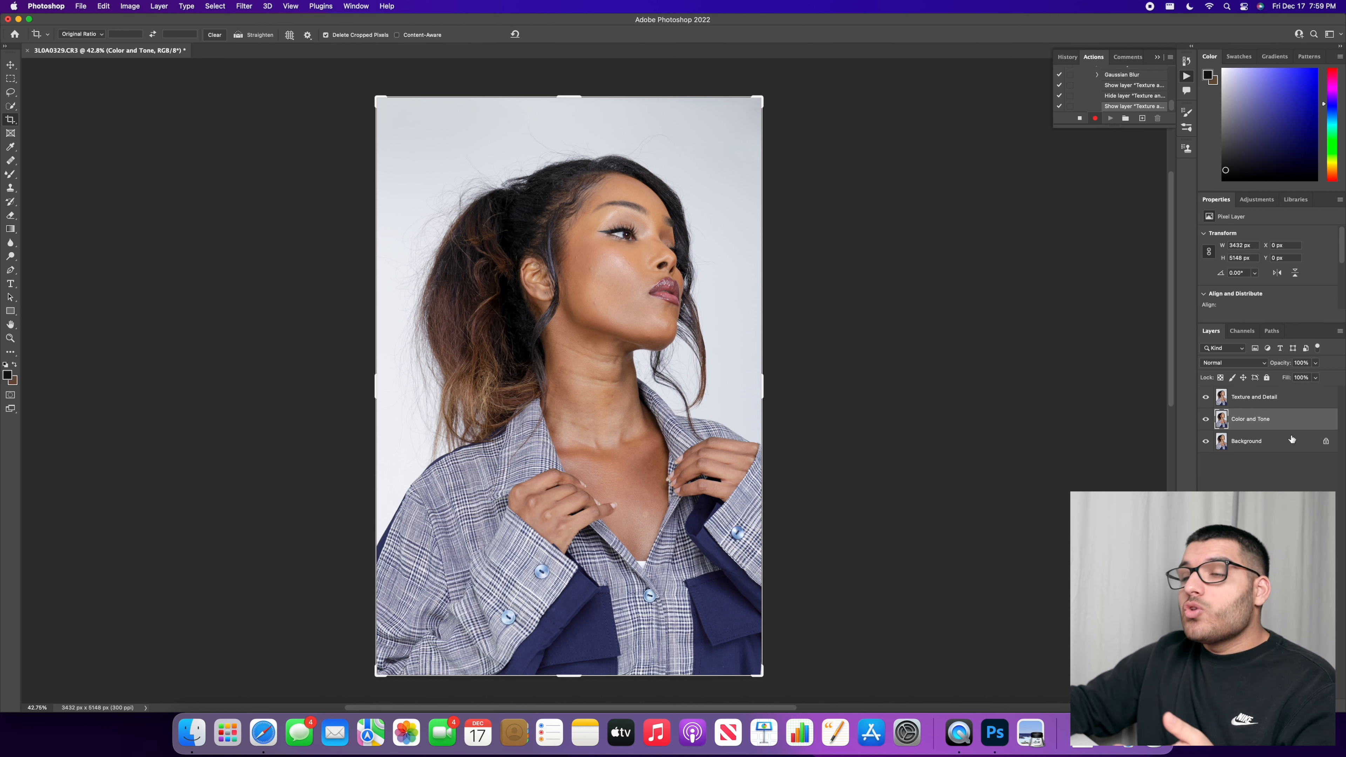
Step: Run Apply Image on the Texture and Detail layer with Color and Tone as source layer, Subtract blending, scale 2 and offset 128
{"action": "left_click", "coordinate": [1280, 405]}
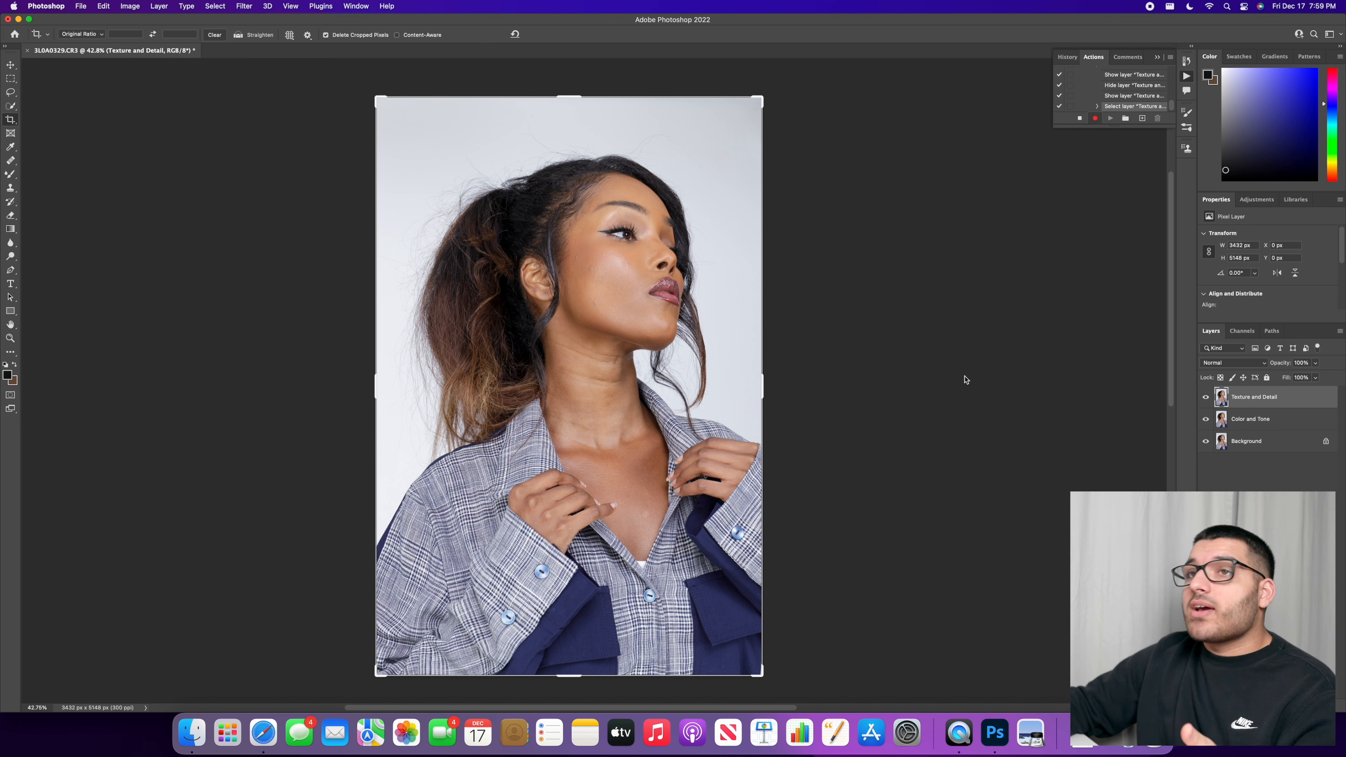
{"action": "left_click", "coordinate": [130, 6]}
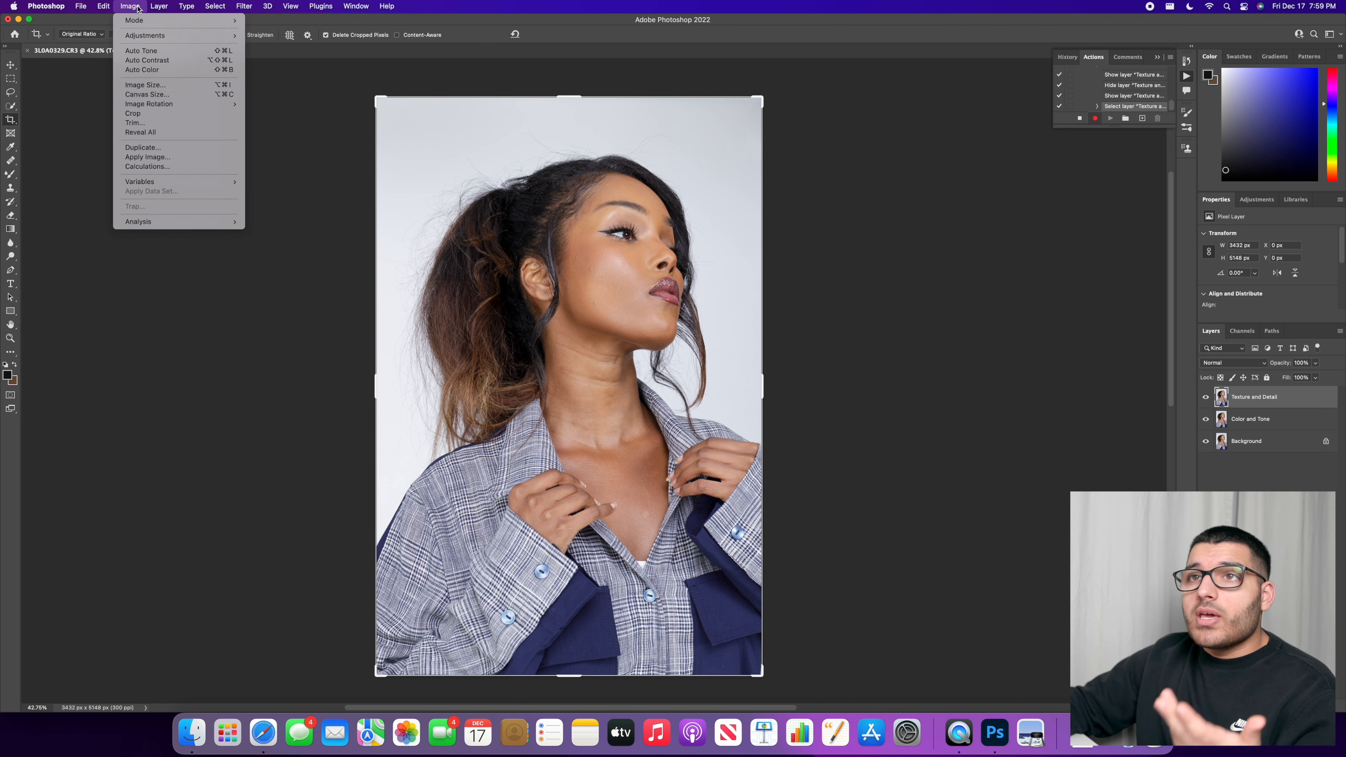
{"action": "left_click", "coordinate": [169, 158]}
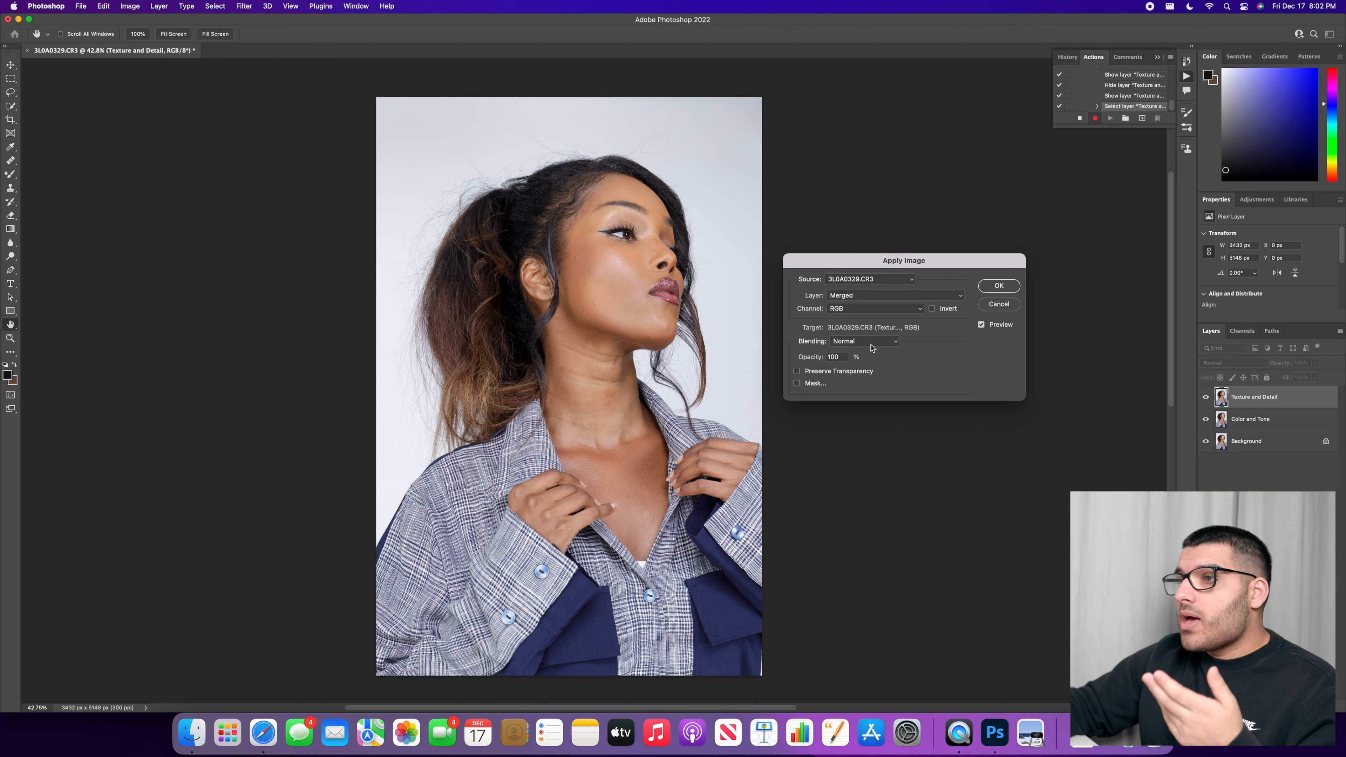
{"action": "left_click", "coordinate": [870, 297]}
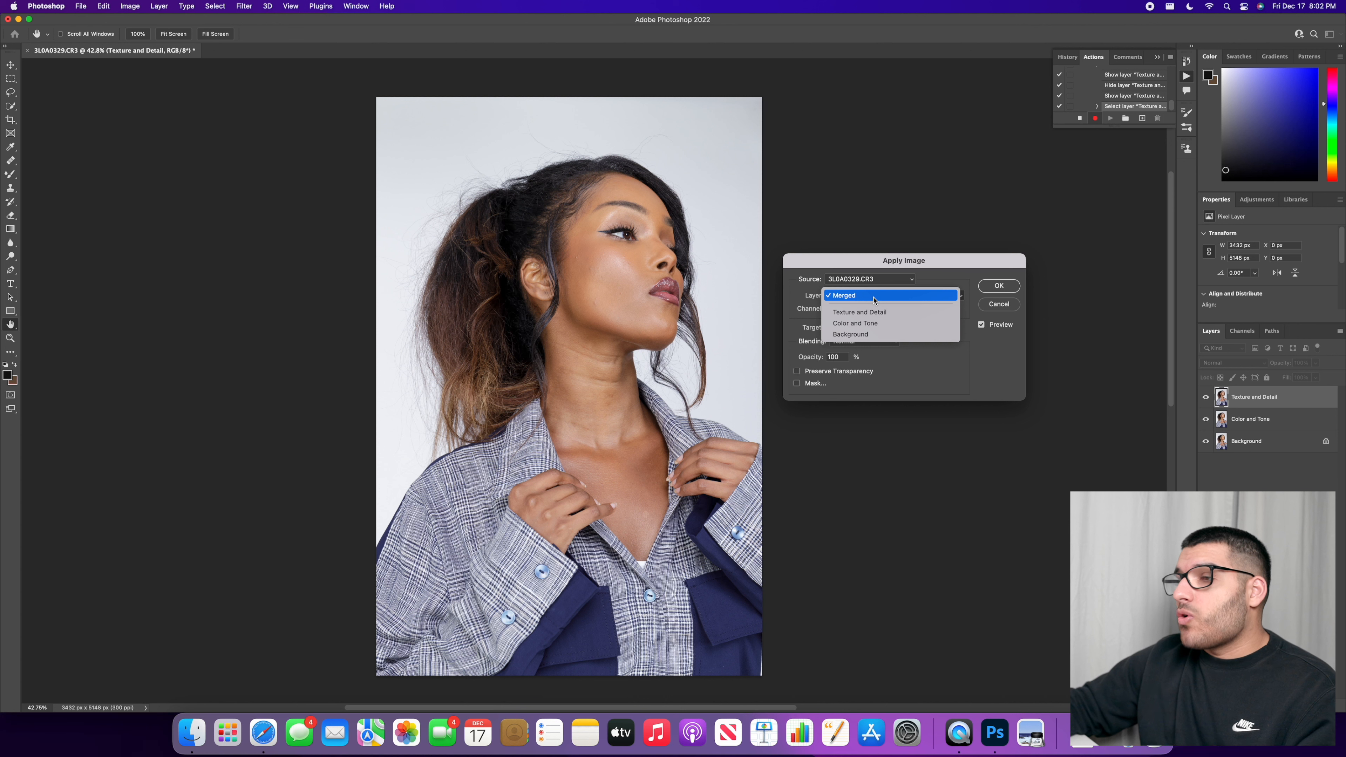
{"action": "left_click", "coordinate": [872, 323]}
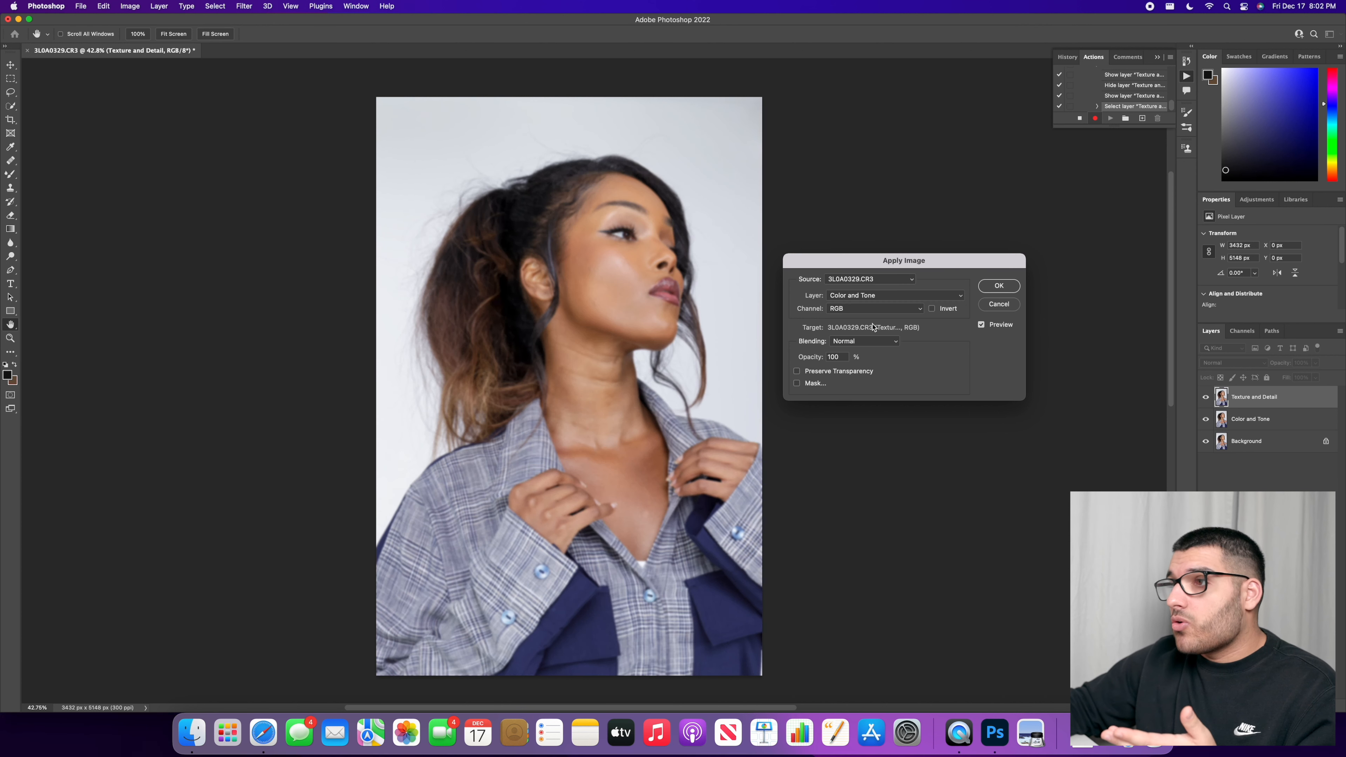
{"action": "left_click", "coordinate": [856, 342]}
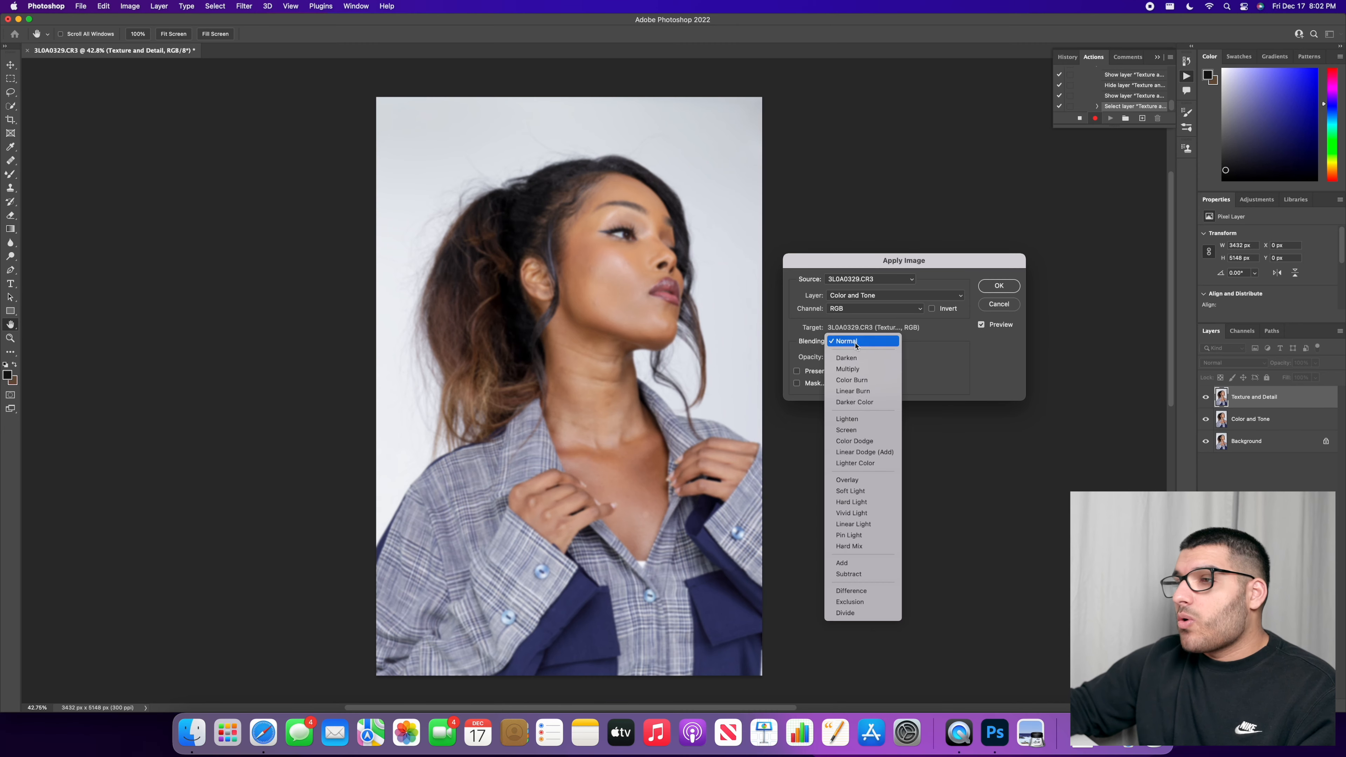
{"action": "left_click", "coordinate": [871, 571]}
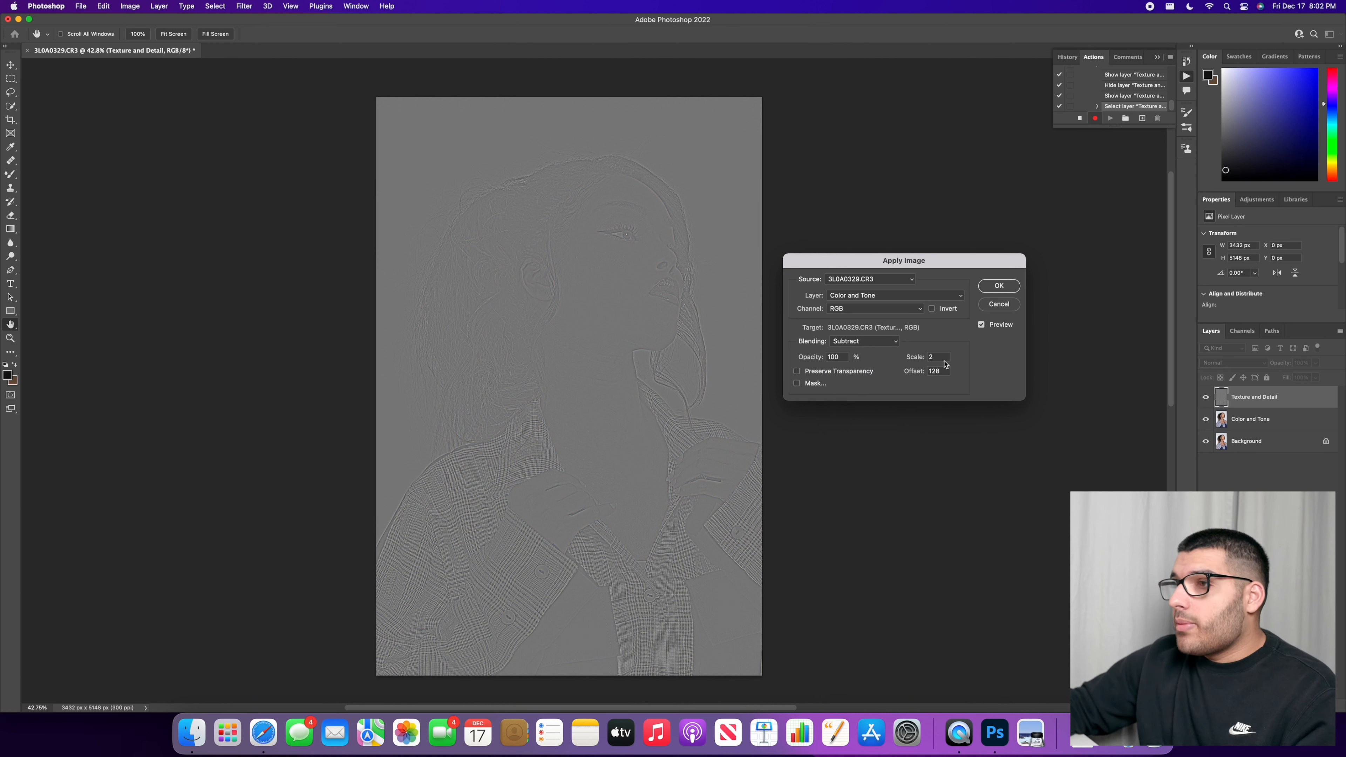
{"action": "double_click", "coordinate": [944, 372]}
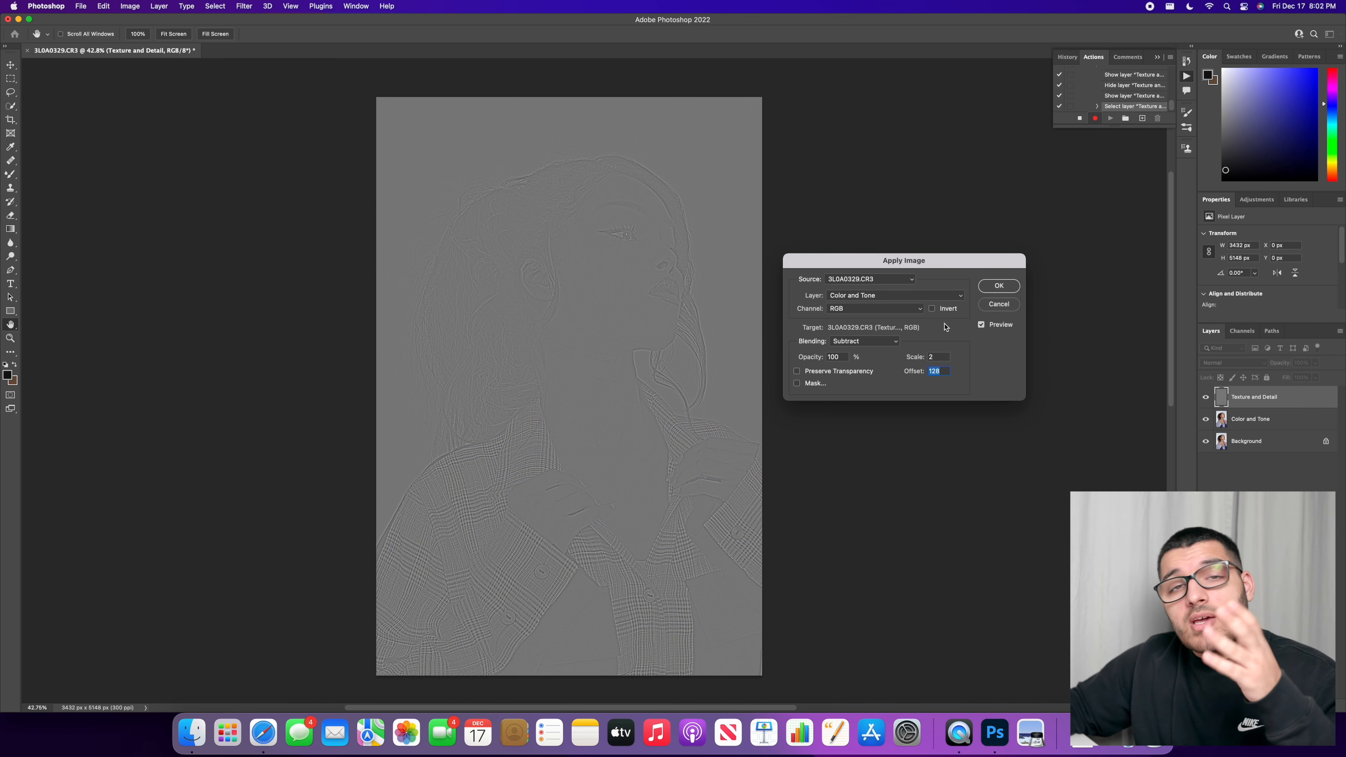
{"action": "left_click", "coordinate": [998, 285]}
{"action": "key", "text": "c"}
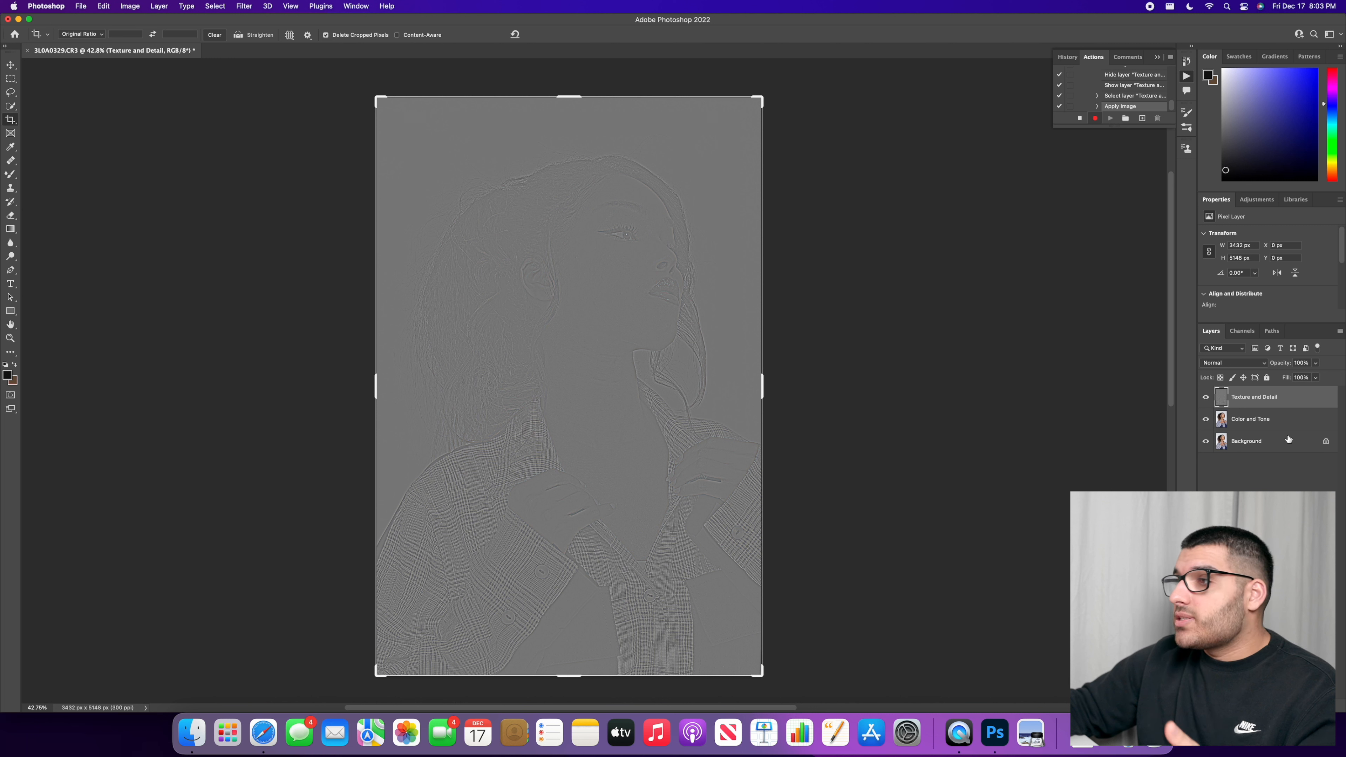
Step: Set the Texture and Detail layer's blend mode to Linear Light and deselect all layers
{"action": "left_click", "coordinate": [1255, 366]}
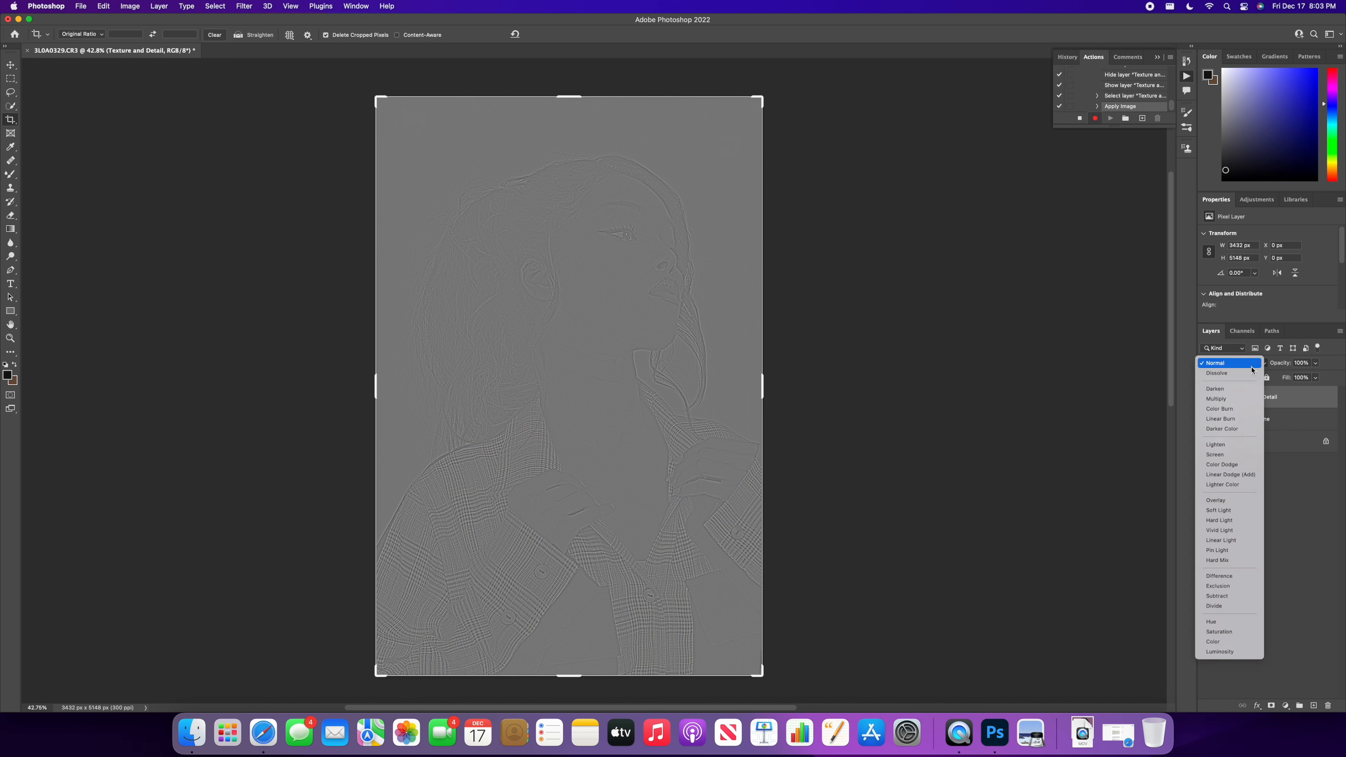
{"action": "left_click", "coordinate": [1251, 543]}
{"action": "left_click", "coordinate": [1275, 535]}
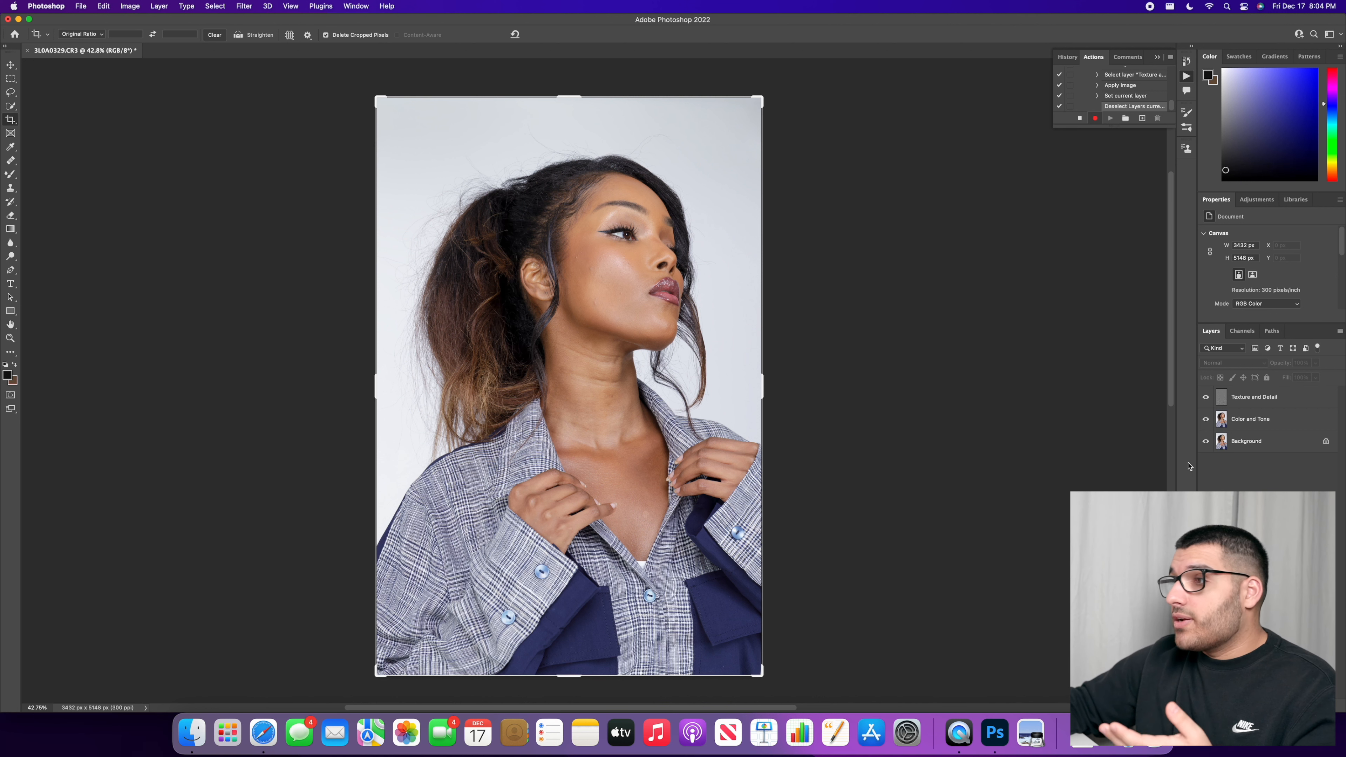
Step: Hide and show the Texture and Detail layer and the Color and Tone layer in turn to compare their effect
{"action": "left_click", "coordinate": [1207, 402]}
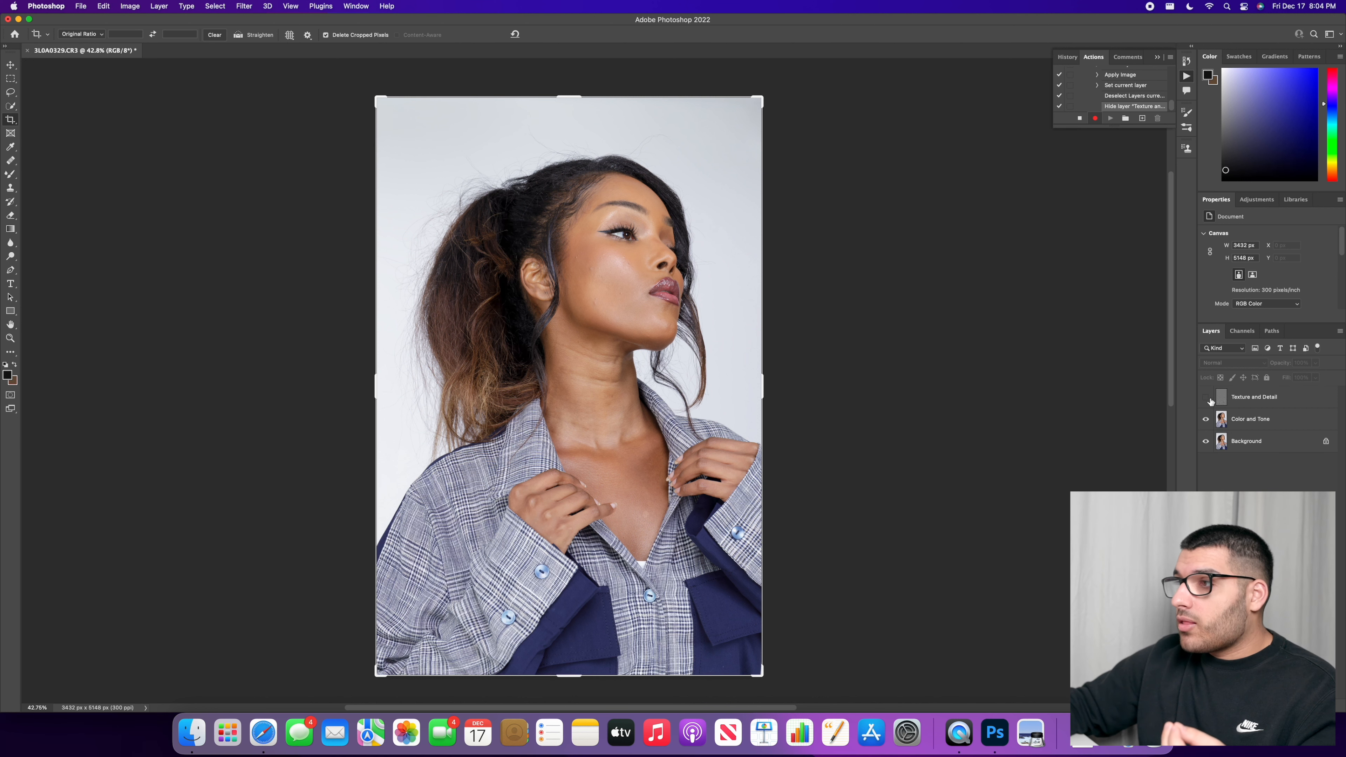
{"action": "left_click", "coordinate": [1207, 402]}
{"action": "left_click", "coordinate": [1207, 420]}
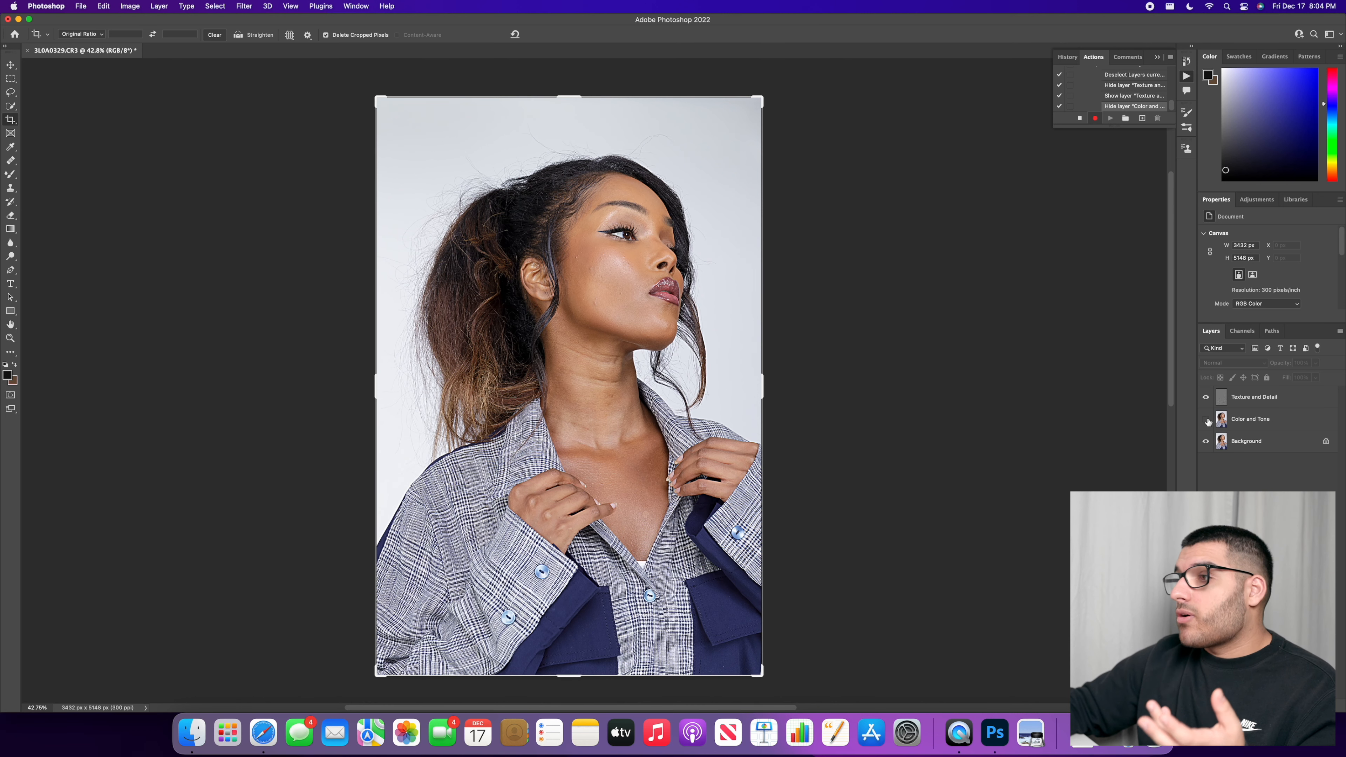
{"action": "left_click", "coordinate": [1207, 420]}
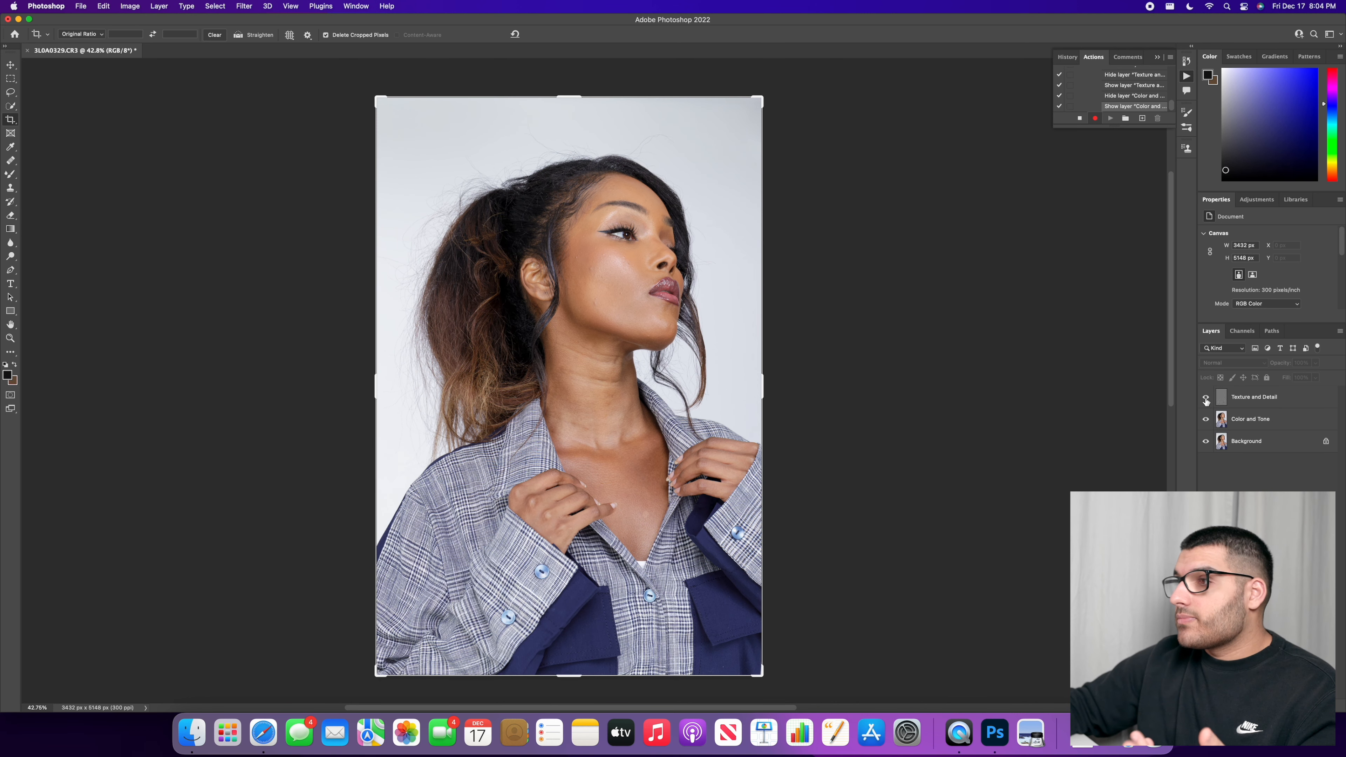
Step: Group the Color and Tone and Texture and Detail layers under the name "8-Bit Frequnecy Separation"
{"action": "left_click", "coordinate": [1250, 418]}
{"action": "left_click", "coordinate": [1259, 402], "text": "shift"}
{"action": "right_click", "coordinate": [1259, 406]}
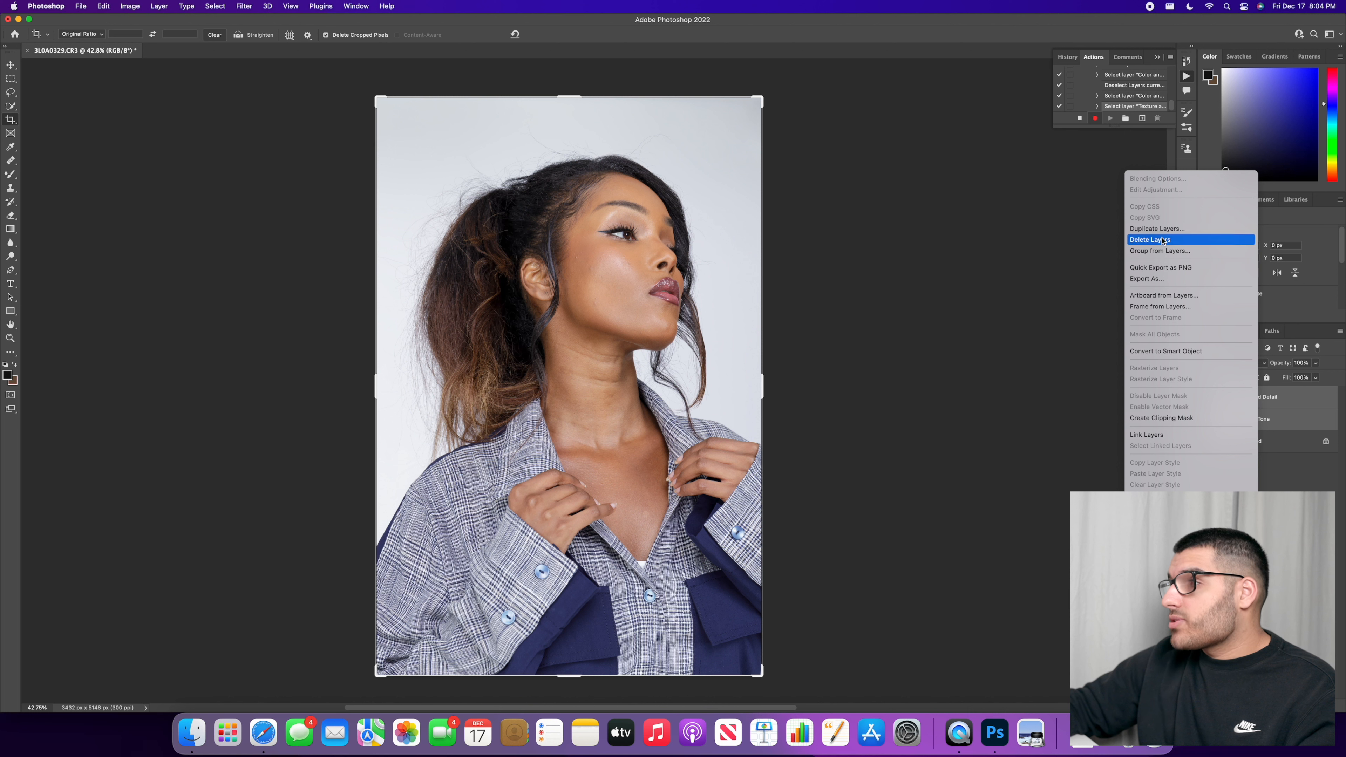
{"action": "left_click", "coordinate": [1168, 252]}
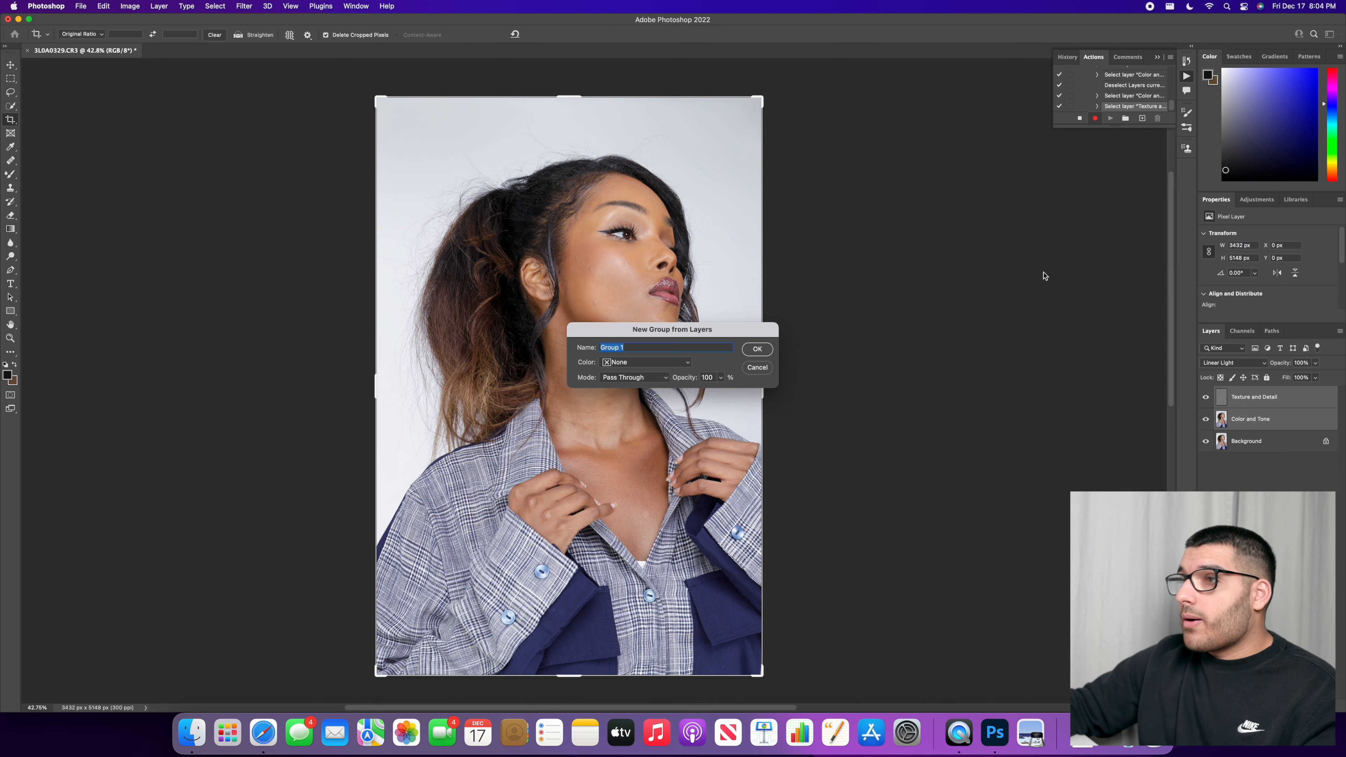
{"action": "key", "text": "BackSpace"}
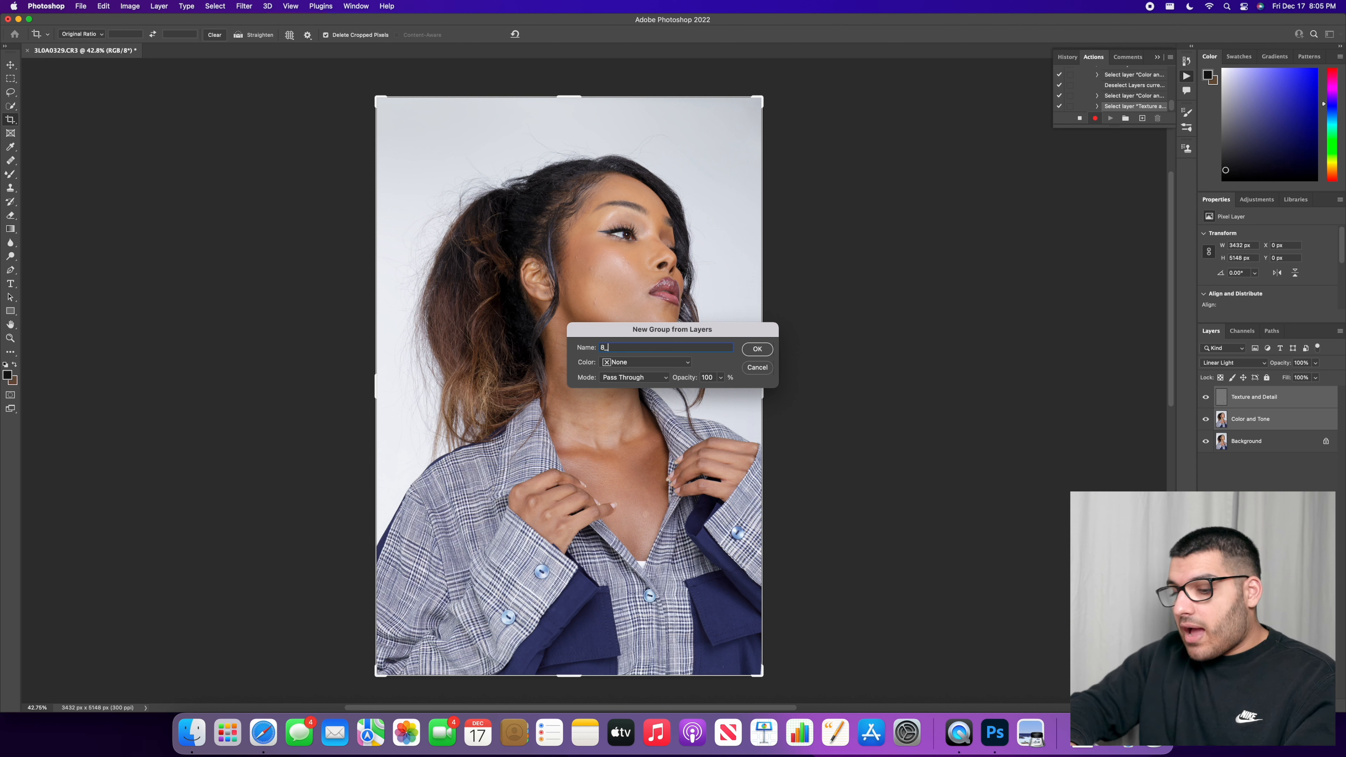
{"action": "type", "text": "8-Bit"}
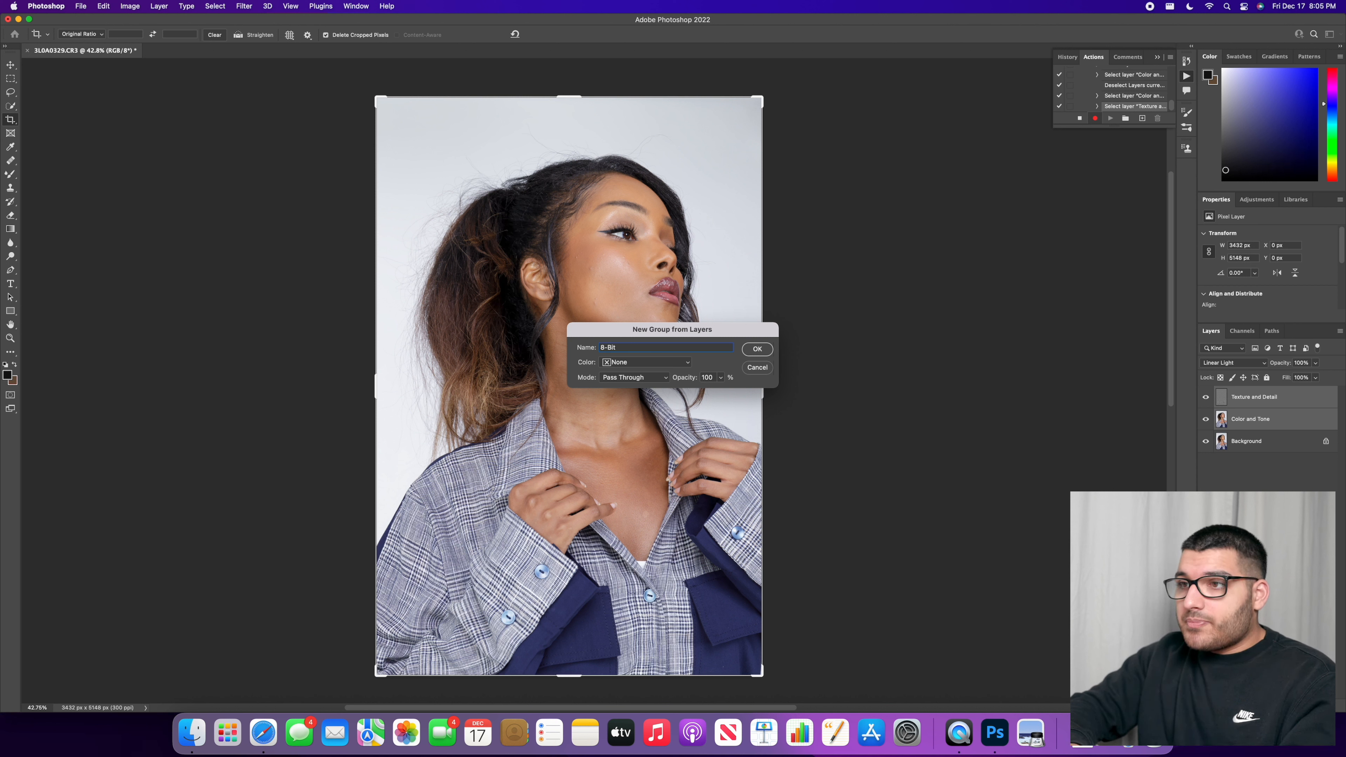
{"action": "type", "text": " Frequnecy "}
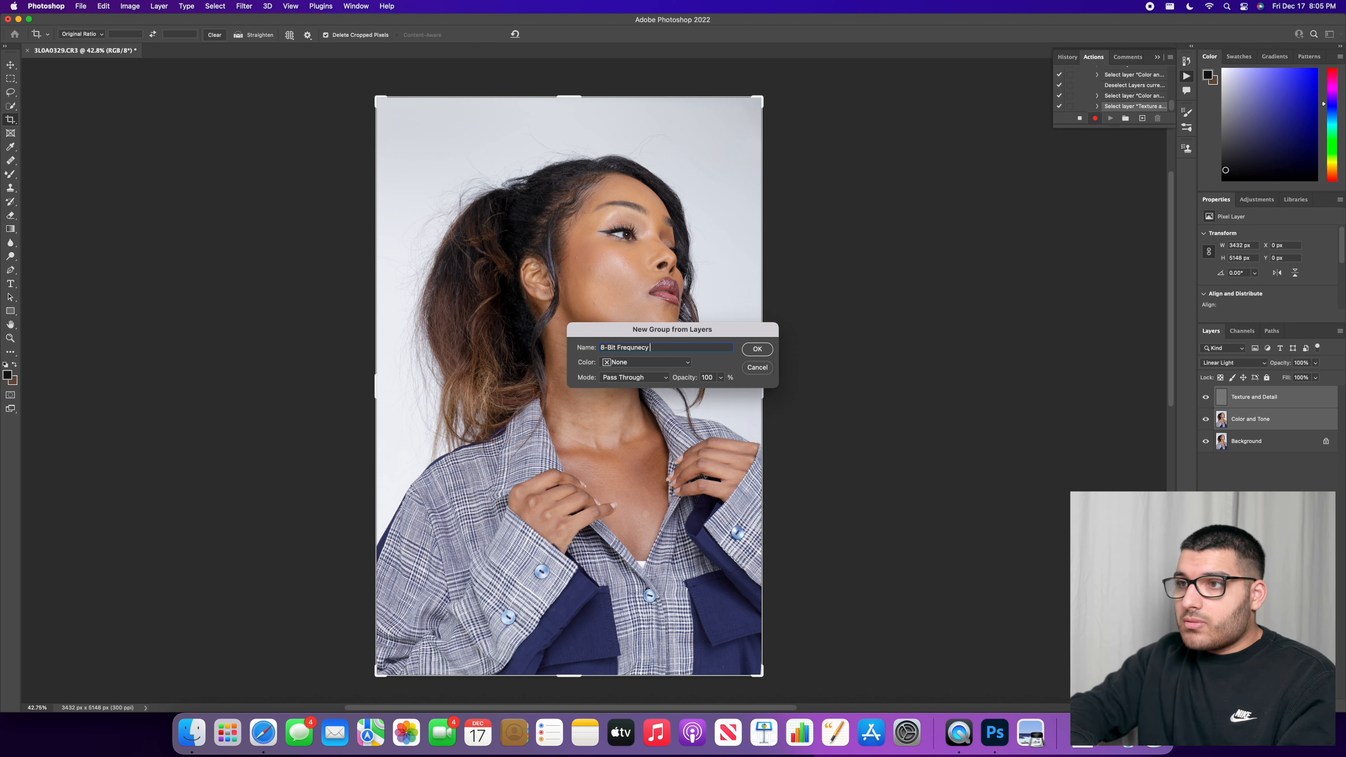
{"action": "type", "text": "Separation"}
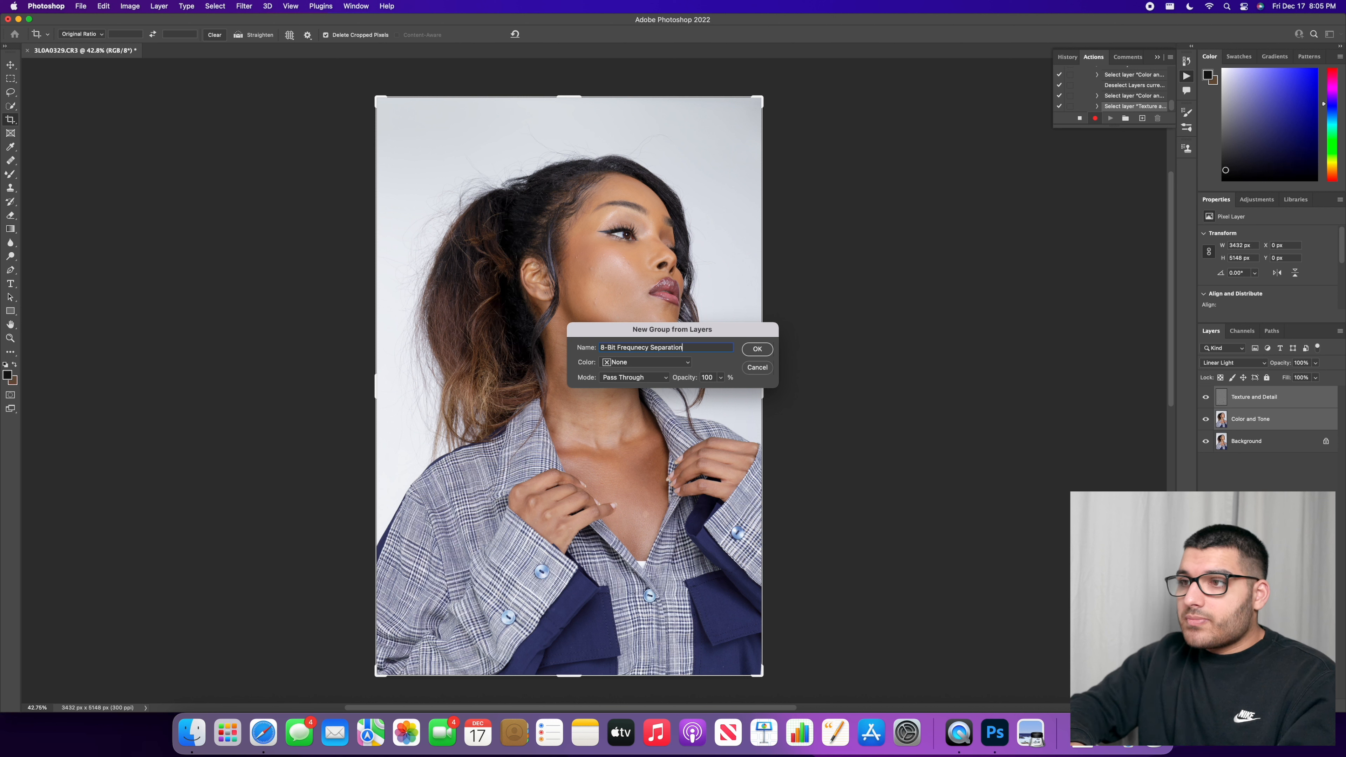
{"action": "left_click", "coordinate": [756, 350]}
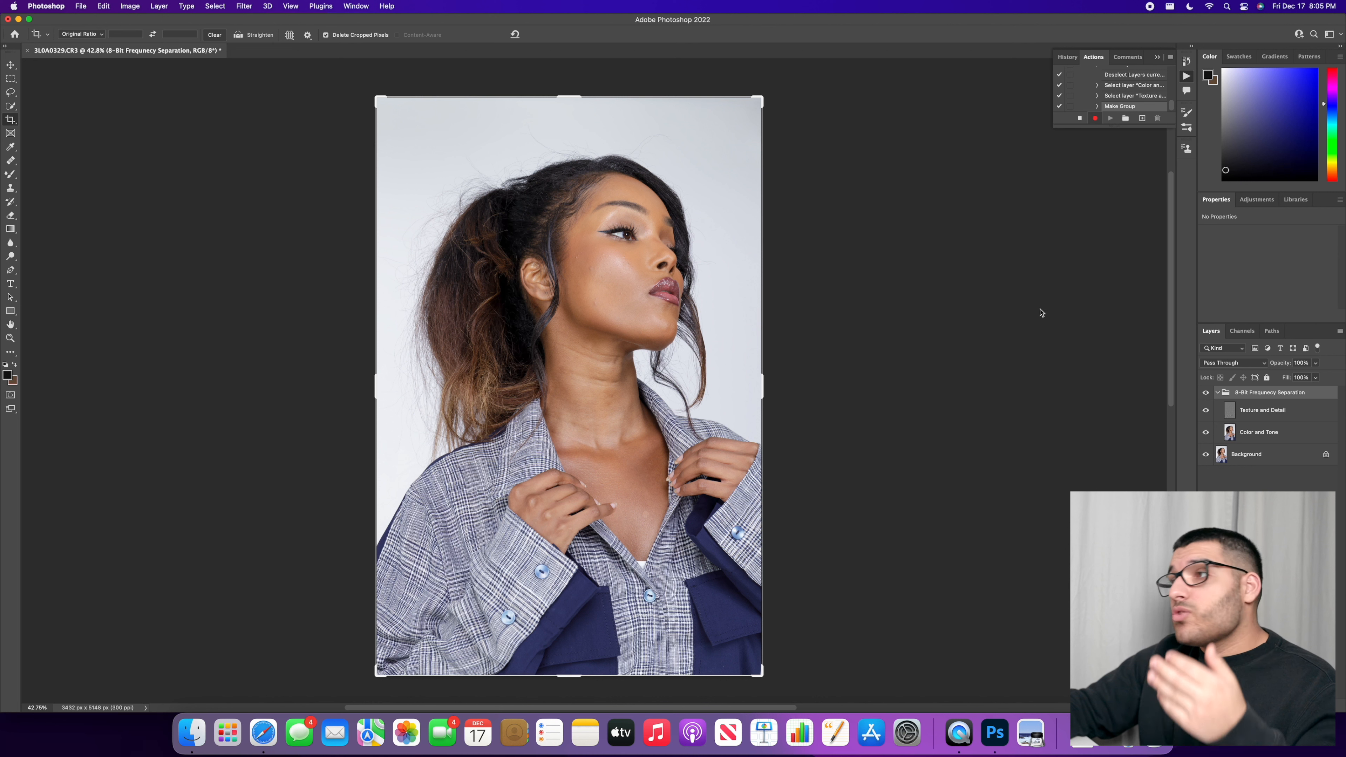
Step: Stop recording the Frequency Separation action and collapse its list of recorded steps
{"action": "left_click", "coordinate": [1079, 118]}
{"action": "scroll", "coordinate": [1089, 102], "scroll_direction": "up", "scroll_amount": 6}
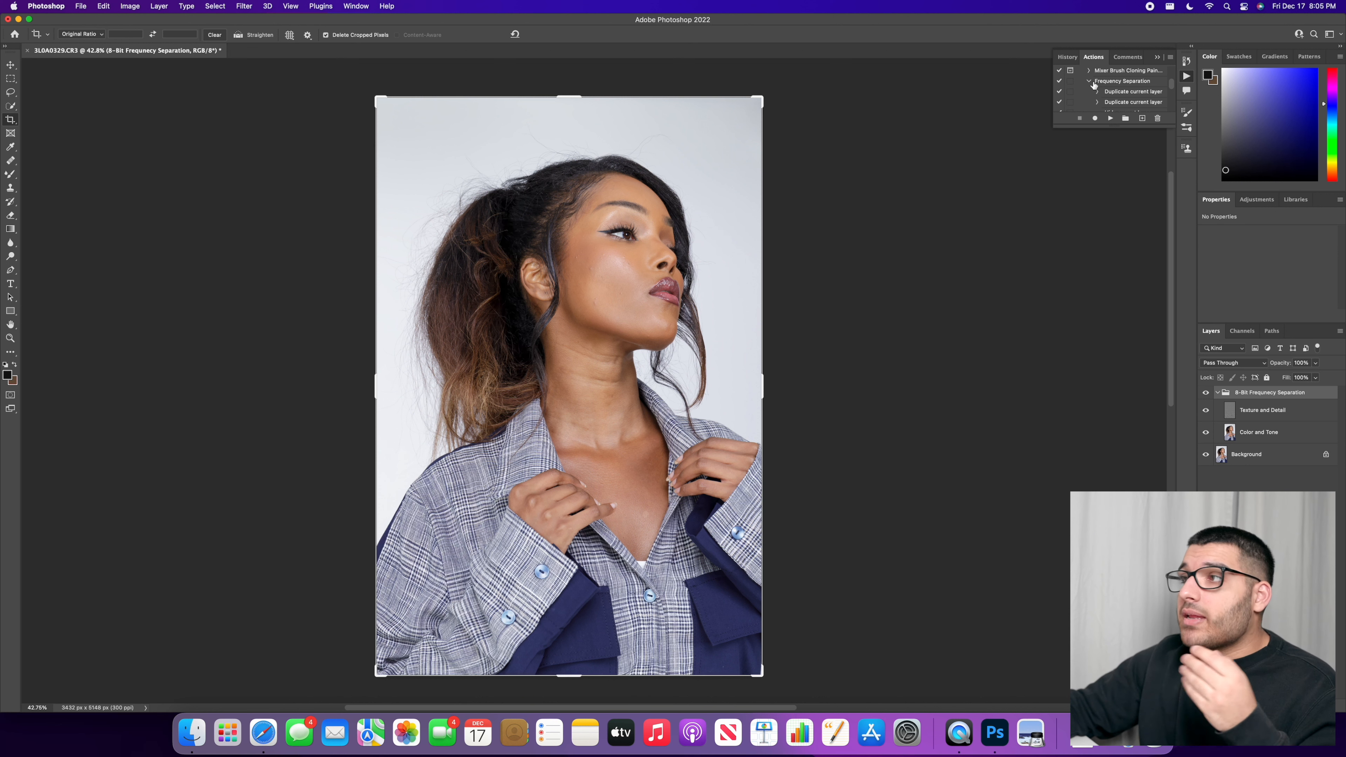
{"action": "left_click", "coordinate": [1090, 81]}
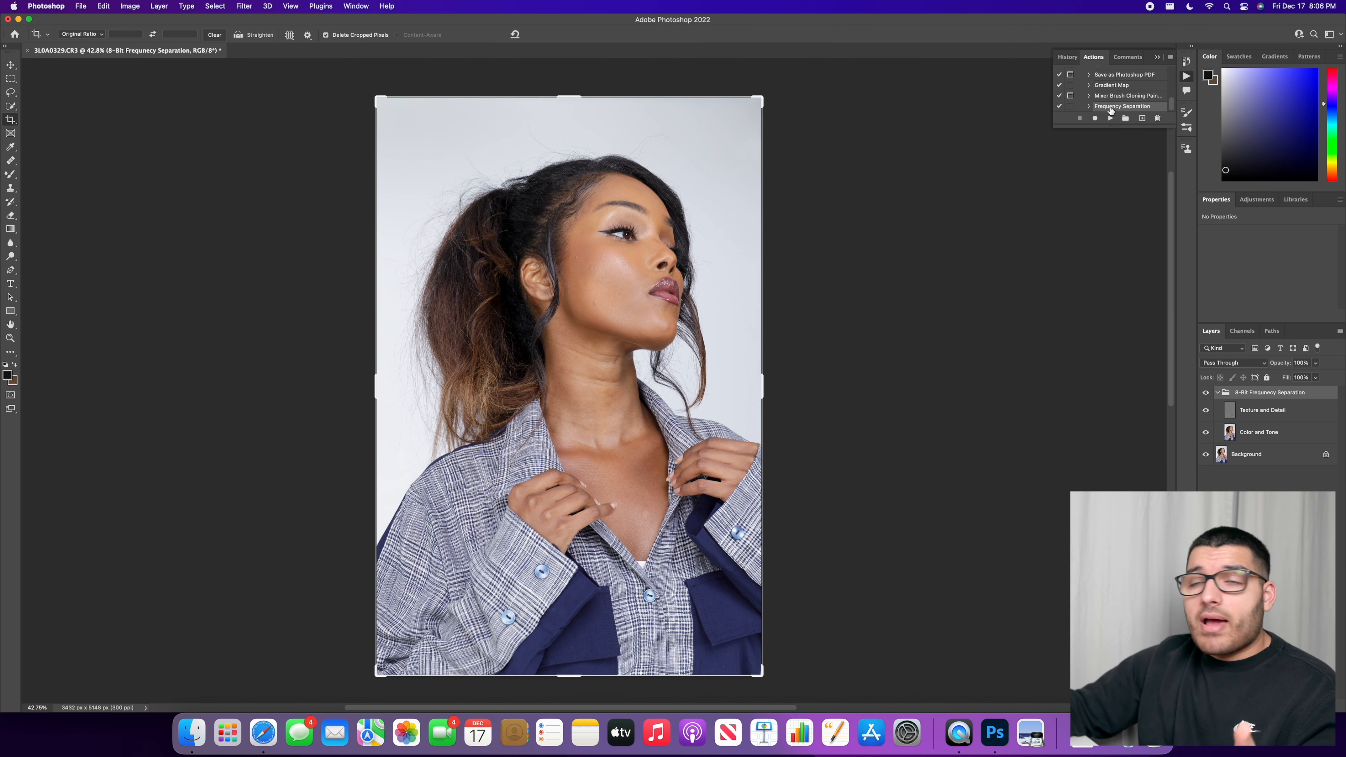
Step: Rename the recorded action as "8-Bit Frequency Separation"
{"action": "double_click", "coordinate": [1100, 107]}
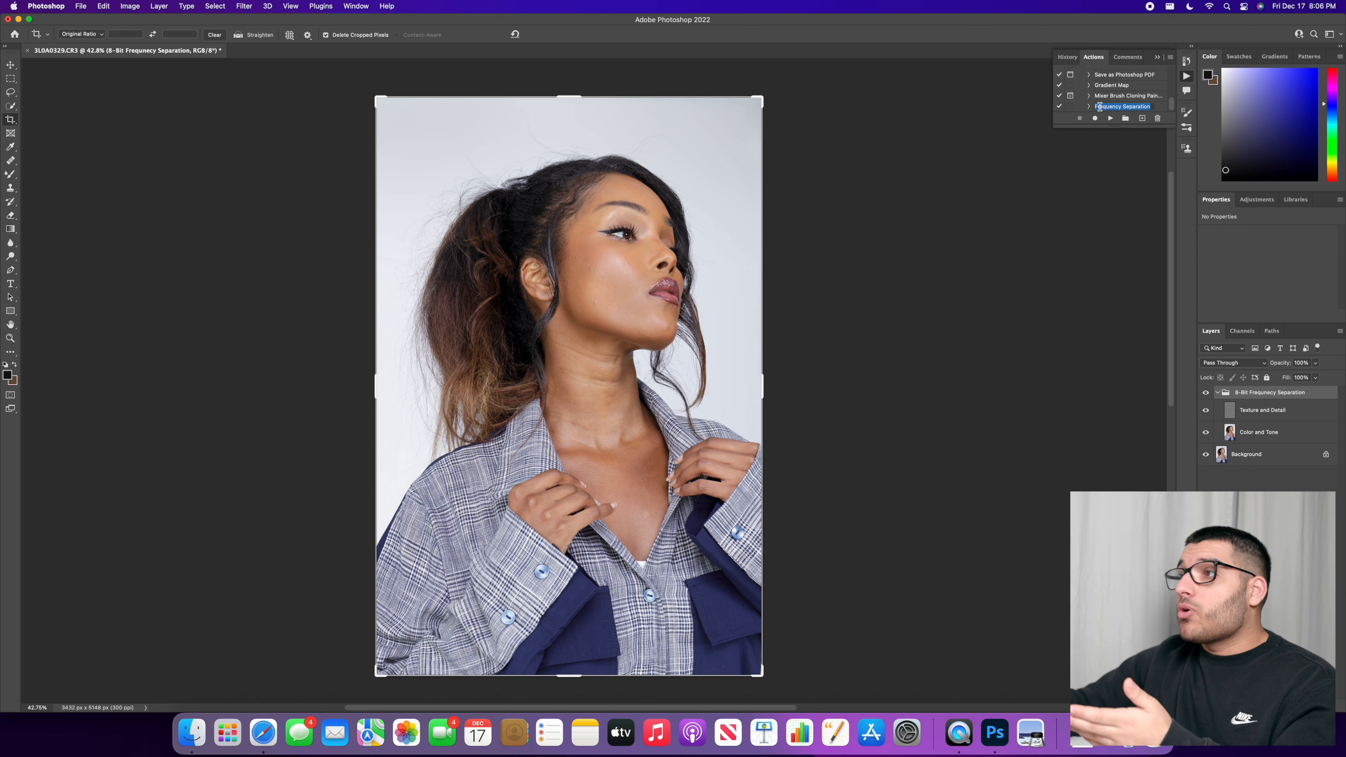
{"action": "left_click", "coordinate": [1116, 107]}
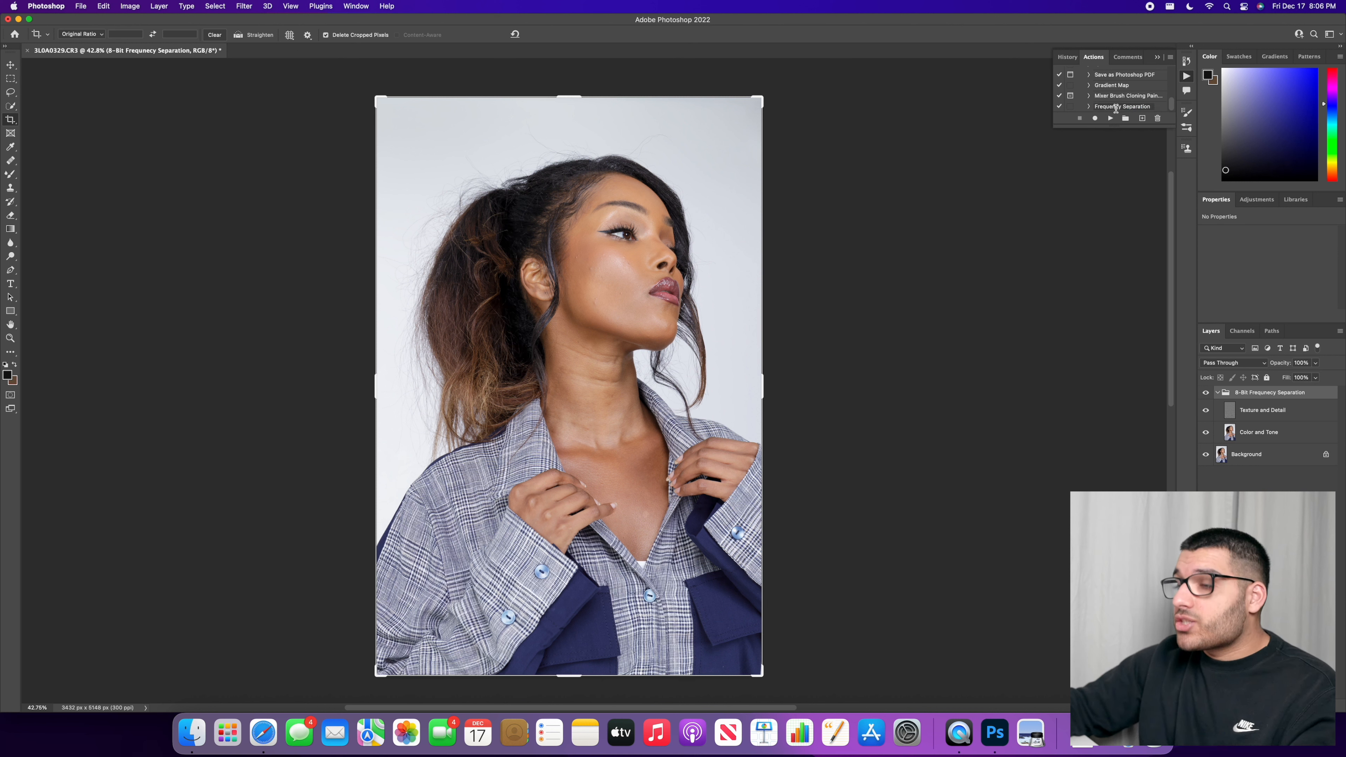
{"action": "key", "text": "Up"}
{"action": "type", "text": "8-Bit"}
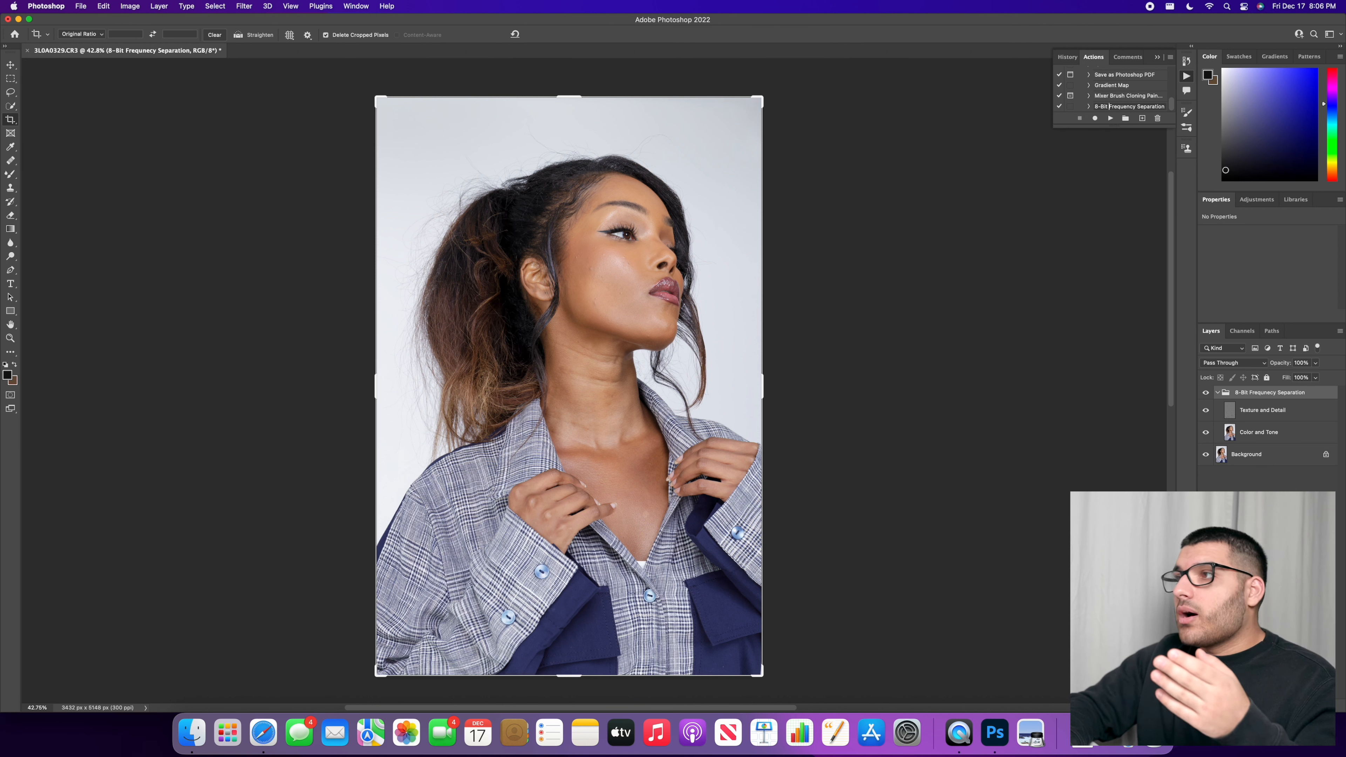
{"action": "left_click", "coordinate": [1286, 395]}
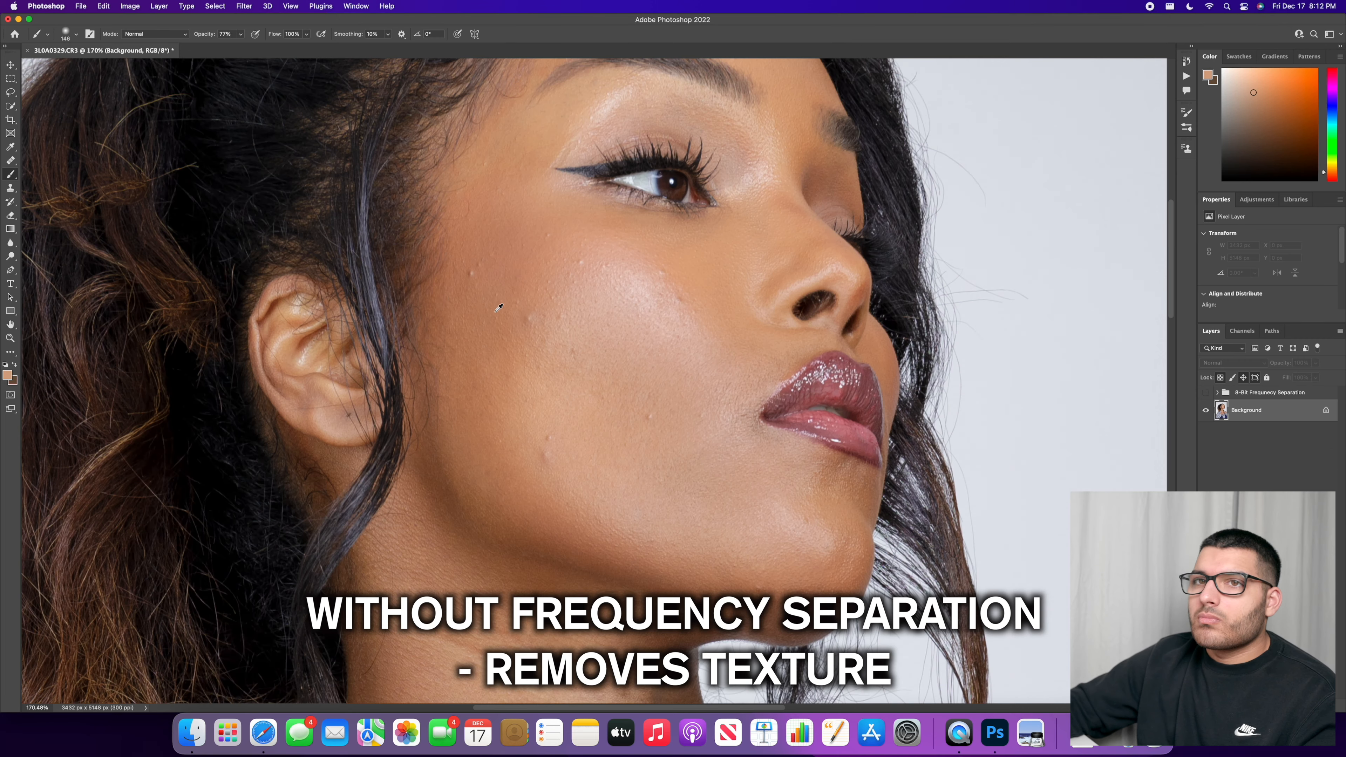
Step: Try painting a skin-tone brush stroke over the cheek directly on the Background layer and inspect the skin texture
{"action": "mouse_move", "coordinate": [487, 330]}
{"action": "left_mouse_down"}
{"action": "mouse_move", "coordinate": [524, 305]}
{"action": "mouse_move", "coordinate": [557, 350]}
{"action": "mouse_move", "coordinate": [556, 424]}
{"action": "left_mouse_up"}
{"action": "scroll", "coordinate": [517, 404], "scroll_direction": "up", "scroll_amount": 10}
{"action": "scroll", "coordinate": [518, 403], "scroll_direction": "down", "scroll_amount": 10}
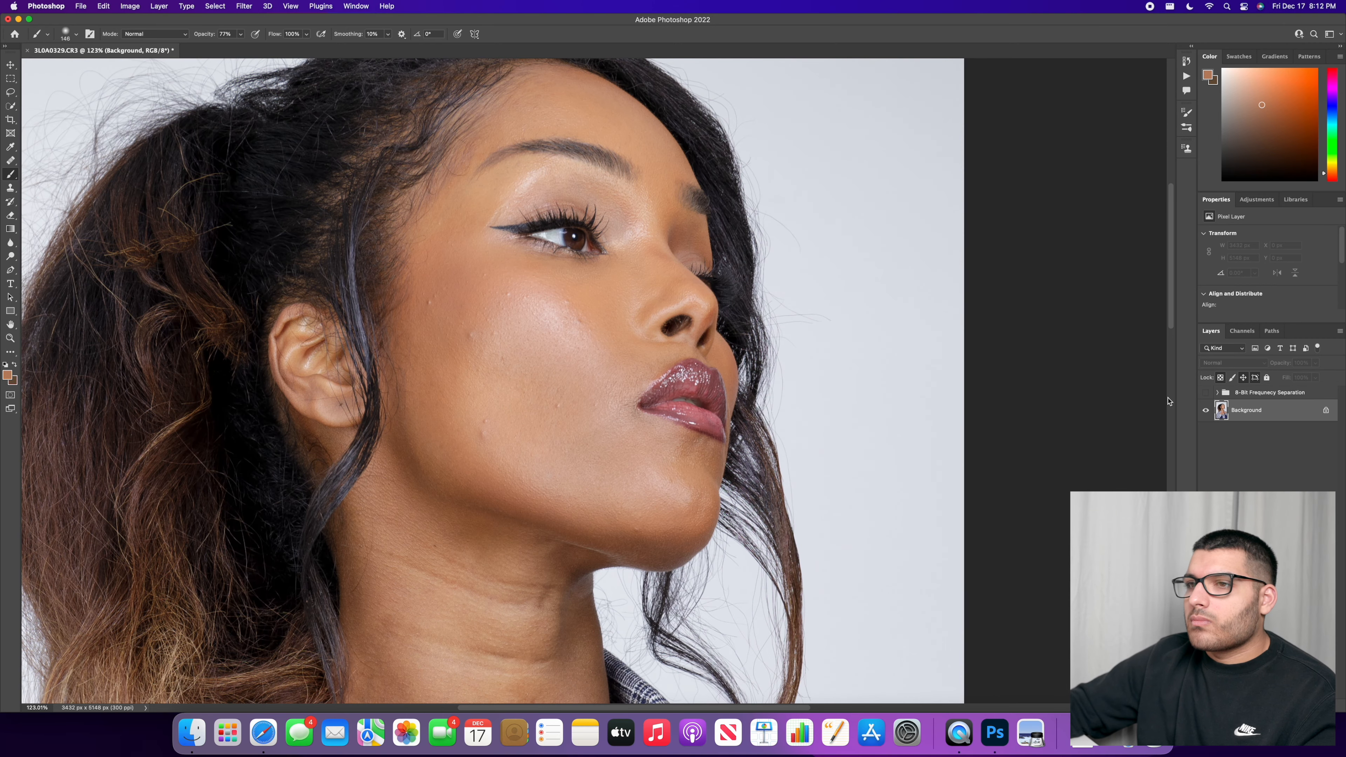
Step: Make the 8-Bit Frequnecy Separation group visible, expand it and select its Color and Tone layer
{"action": "left_click", "coordinate": [1205, 392]}
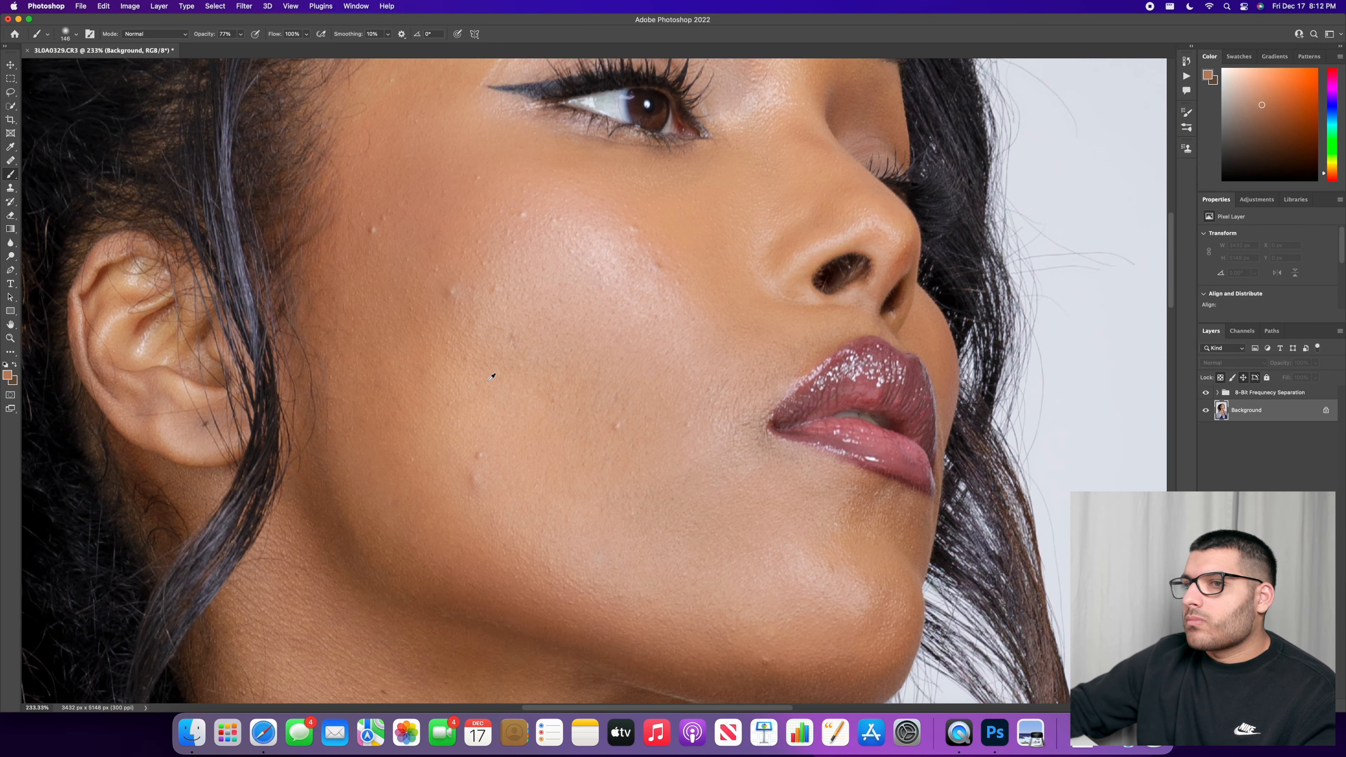
{"action": "left_click", "coordinate": [1217, 392]}
{"action": "left_click", "coordinate": [1240, 427]}
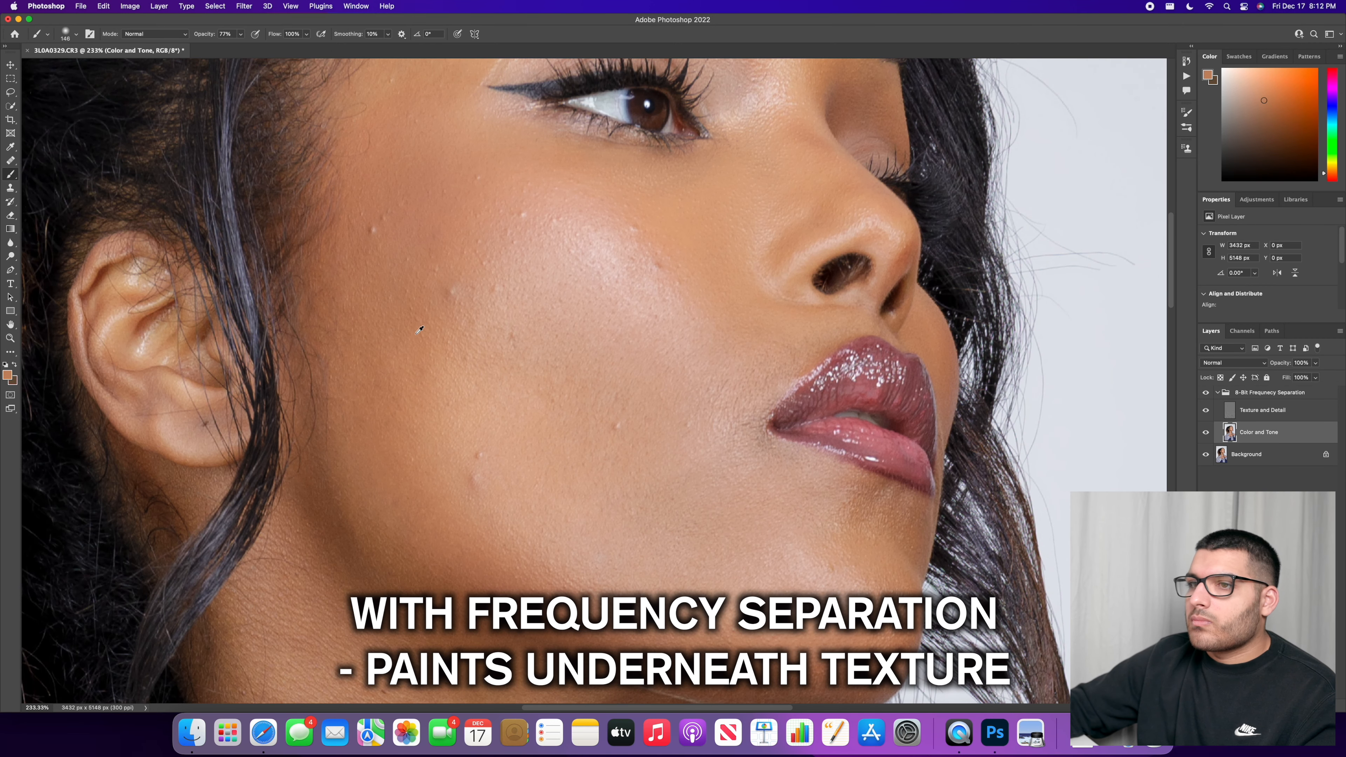
Step: Try painting skin tone over the cheek on the Color and Tone layer, inspect the texture and undo the stroke
{"action": "mouse_move", "coordinate": [435, 330]}
{"action": "left_mouse_down"}
{"action": "mouse_move", "coordinate": [472, 416]}
{"action": "mouse_move", "coordinate": [497, 337]}
{"action": "mouse_move", "coordinate": [599, 554]}
{"action": "mouse_move", "coordinate": [469, 425]}
{"action": "left_mouse_up"}
{"action": "scroll", "coordinate": [469, 424], "scroll_direction": "down", "scroll_amount": 6}
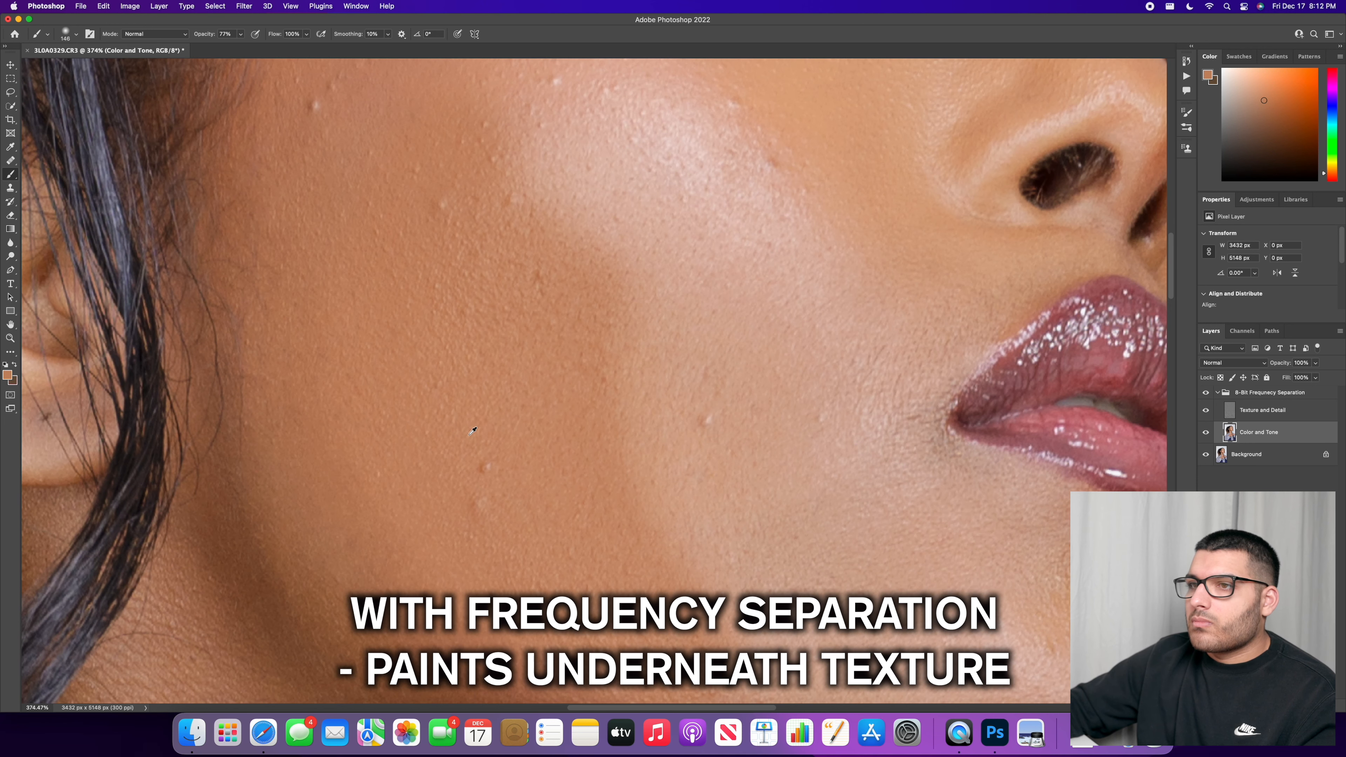
{"action": "key", "text": "super+z"}
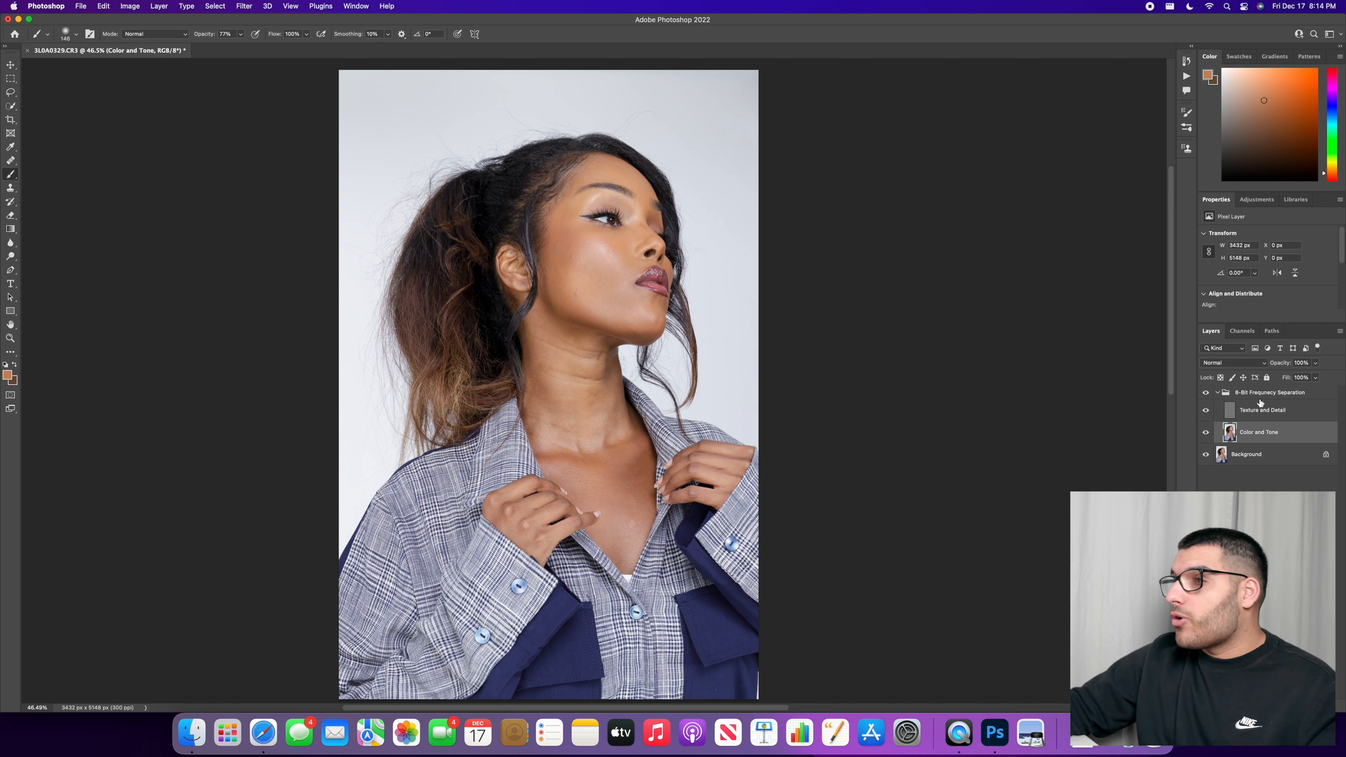
Step: Add a Black & White adjustment layer and place it above the 8-Bit Frequnecy Separation group
{"action": "left_click", "coordinate": [1259, 395]}
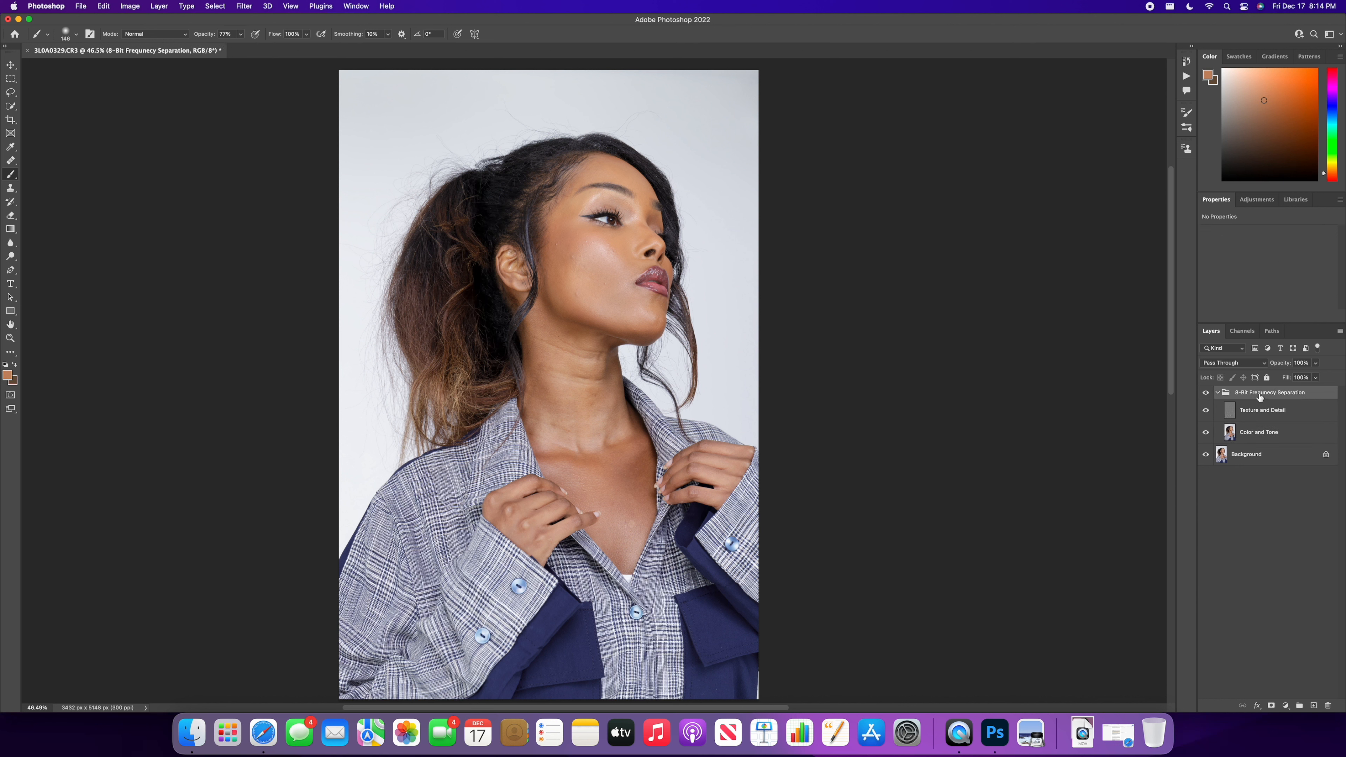
{"action": "left_click", "coordinate": [1285, 705]}
{"action": "left_click", "coordinate": [1298, 590]}
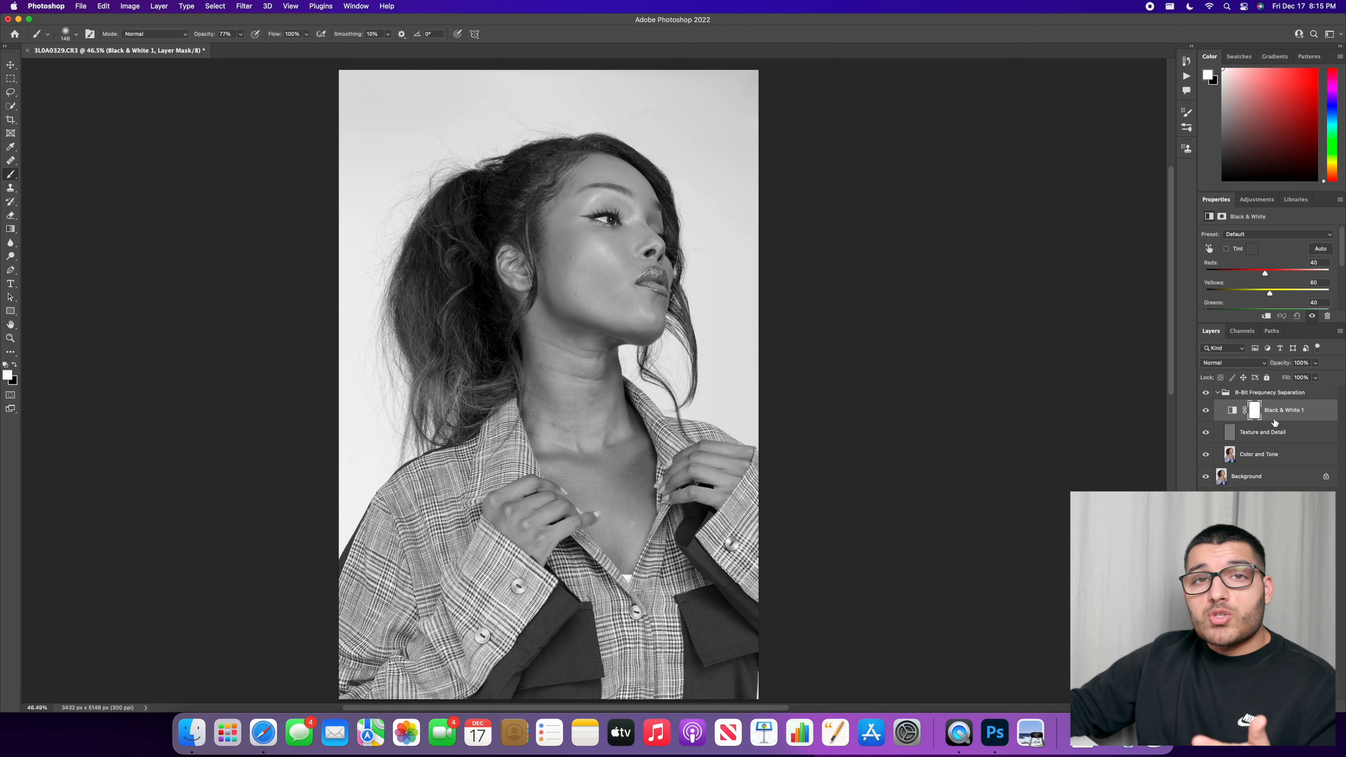
{"action": "left_click_drag", "start_coordinate": [1274, 421], "coordinate": [1269, 390]}
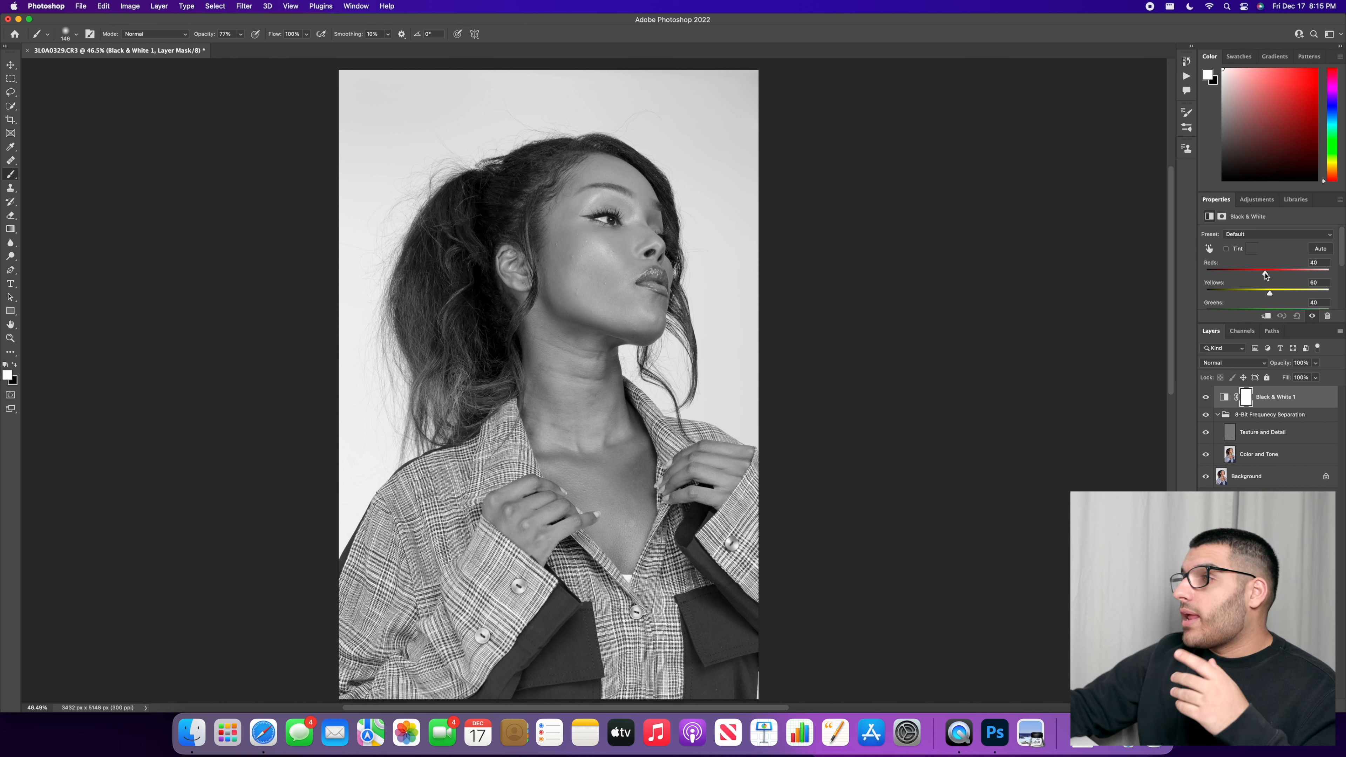
Step: Set the Black & White adjustment's Reds to -168 and Yellows to 204 to emphasize skin blemishes
{"action": "left_click_drag", "start_coordinate": [1265, 274], "coordinate": [1305, 300]}
{"action": "left_click_drag", "start_coordinate": [1217, 276], "coordinate": [1214, 277]}
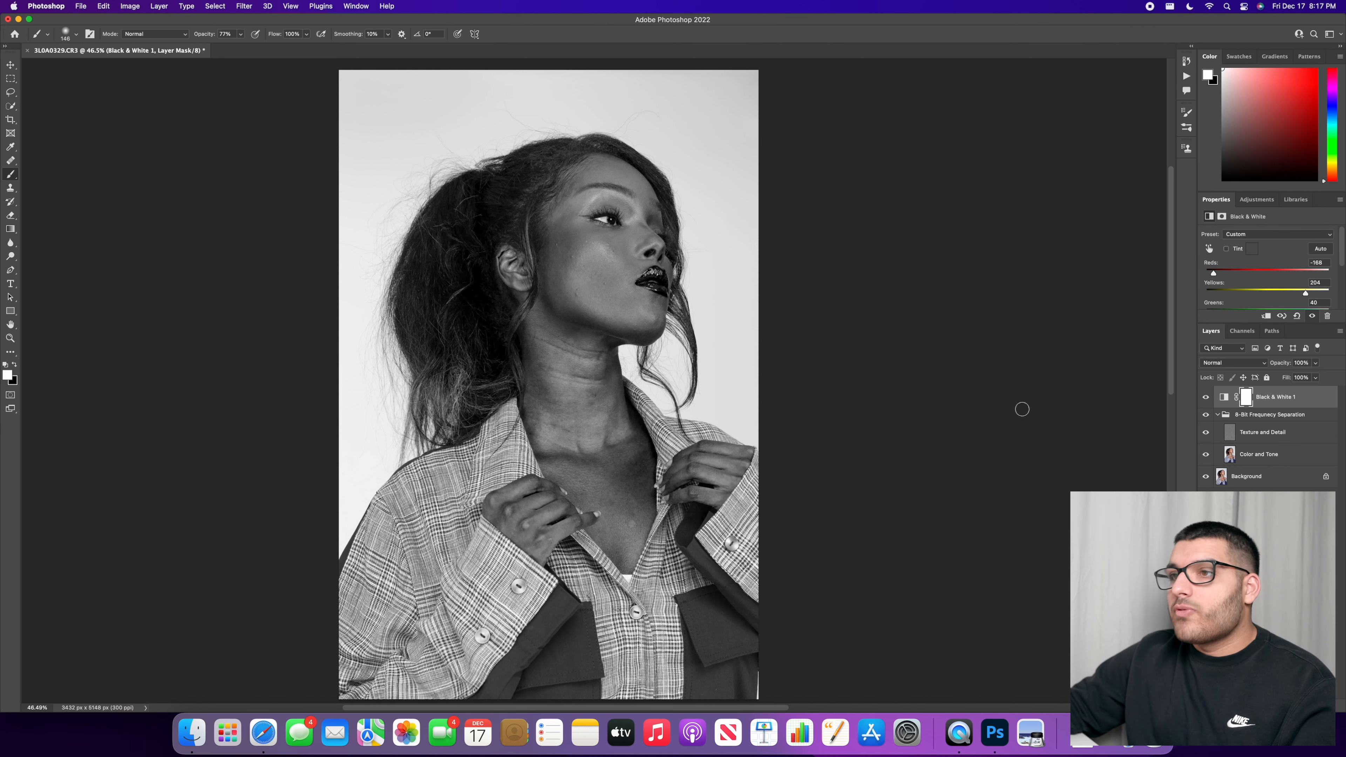
{"action": "scroll", "coordinate": [588, 240], "scroll_direction": "up", "scroll_amount": 6}
{"action": "key", "text": "super+0"}
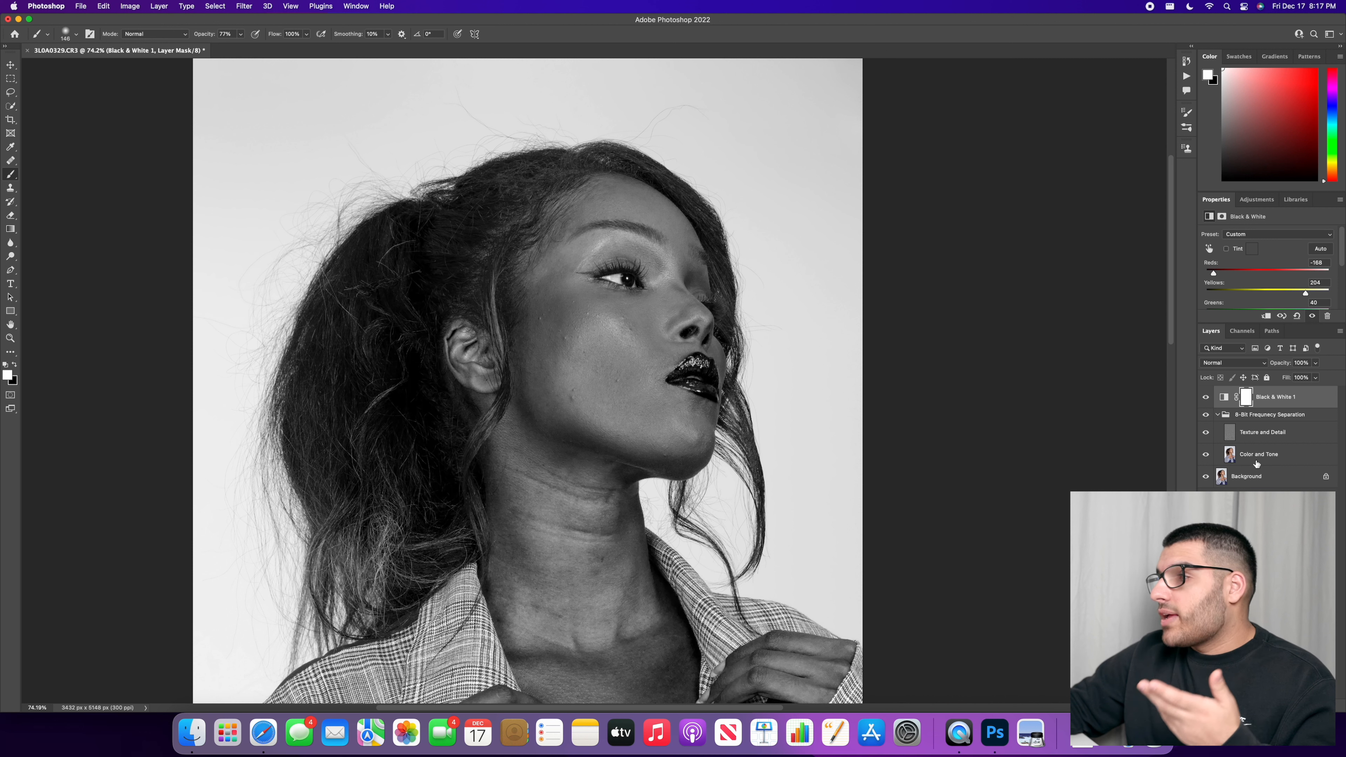
Step: Select the Texture and Detail layer, activate the Healing Brush tool and check its brush settings
{"action": "left_click", "coordinate": [1267, 436]}
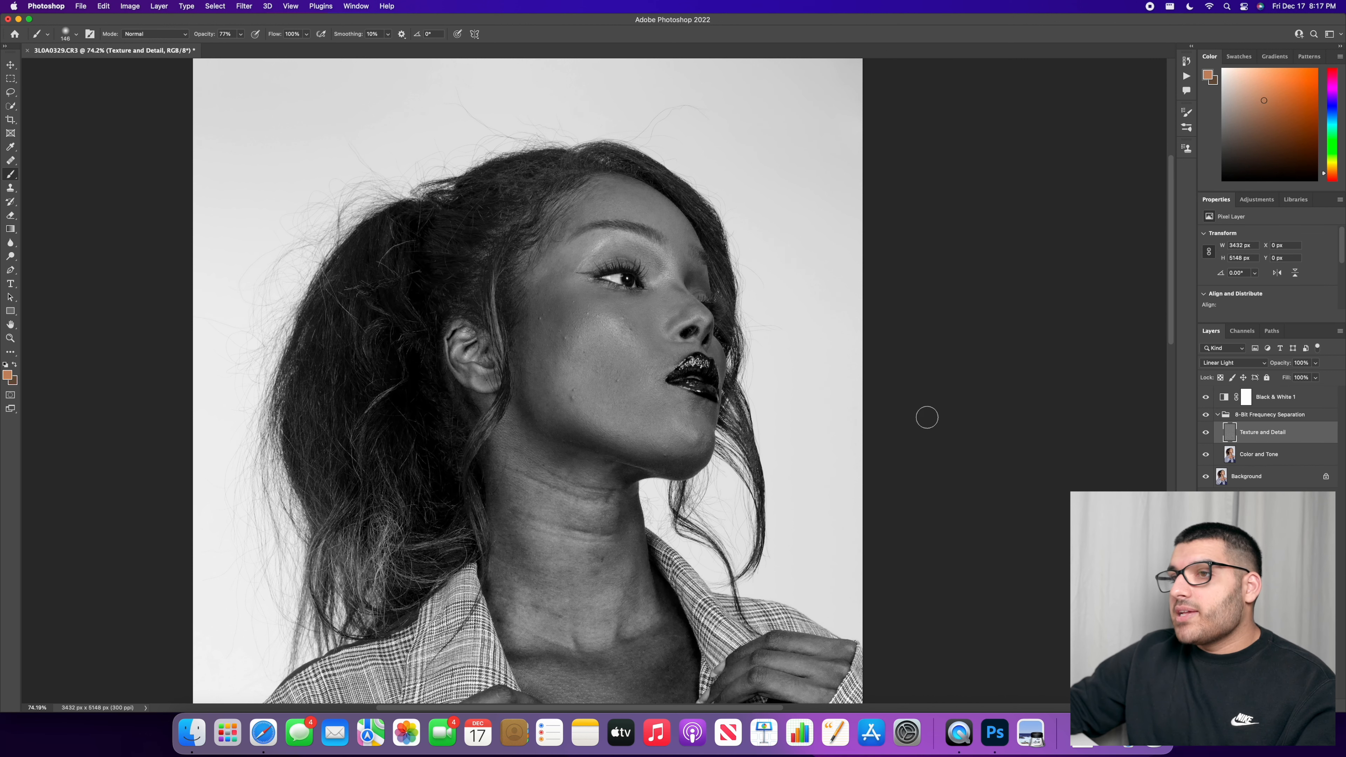
{"action": "scroll", "coordinate": [589, 355], "scroll_direction": "up", "scroll_amount": 5}
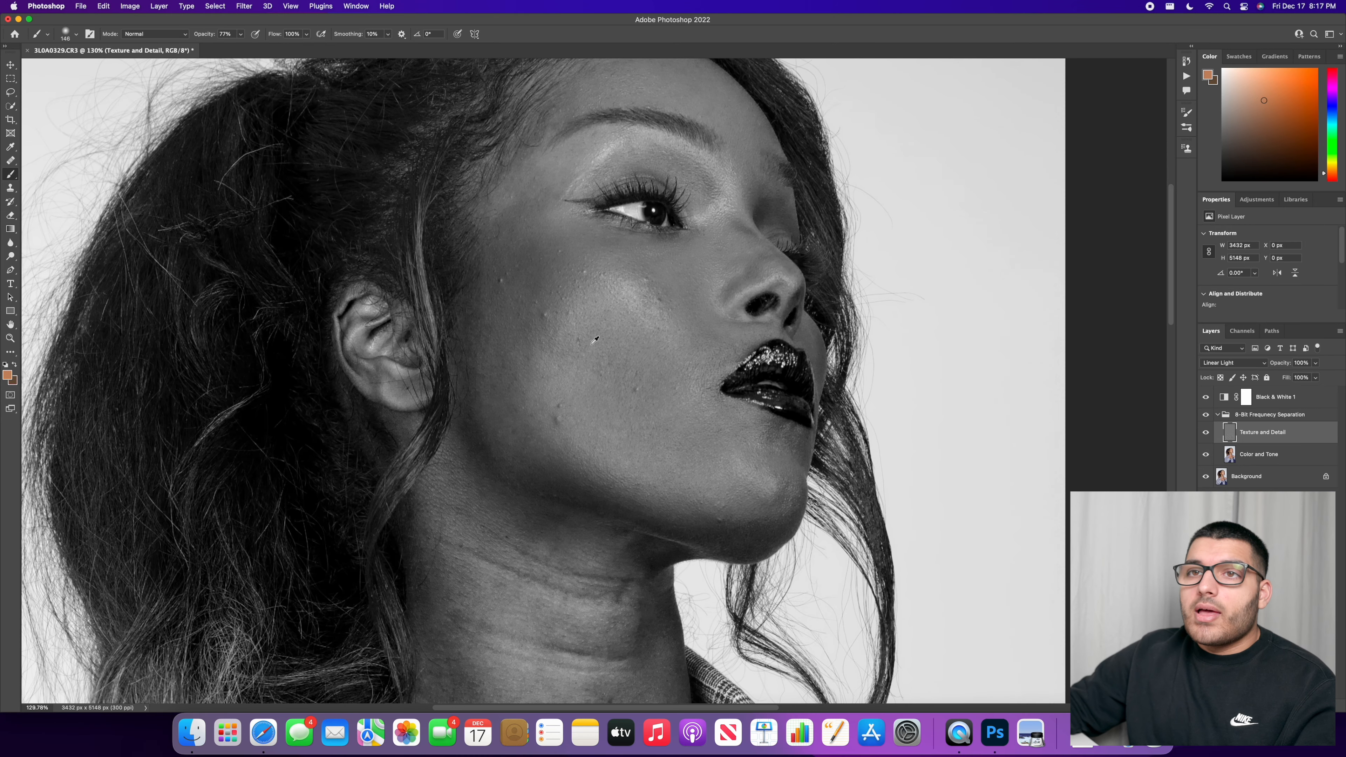
{"action": "scroll", "coordinate": [594, 339], "scroll_direction": "up", "scroll_amount": 4}
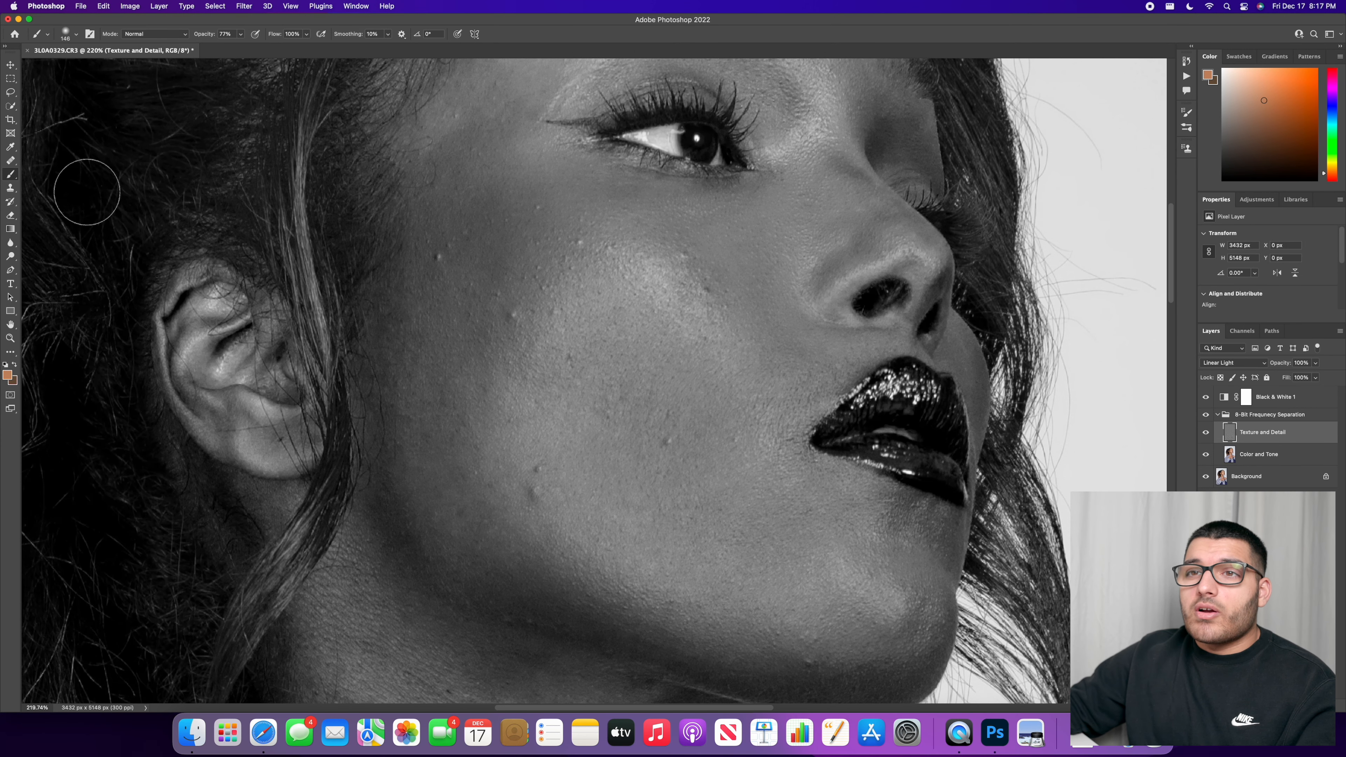
{"action": "left_click", "coordinate": [13, 163]}
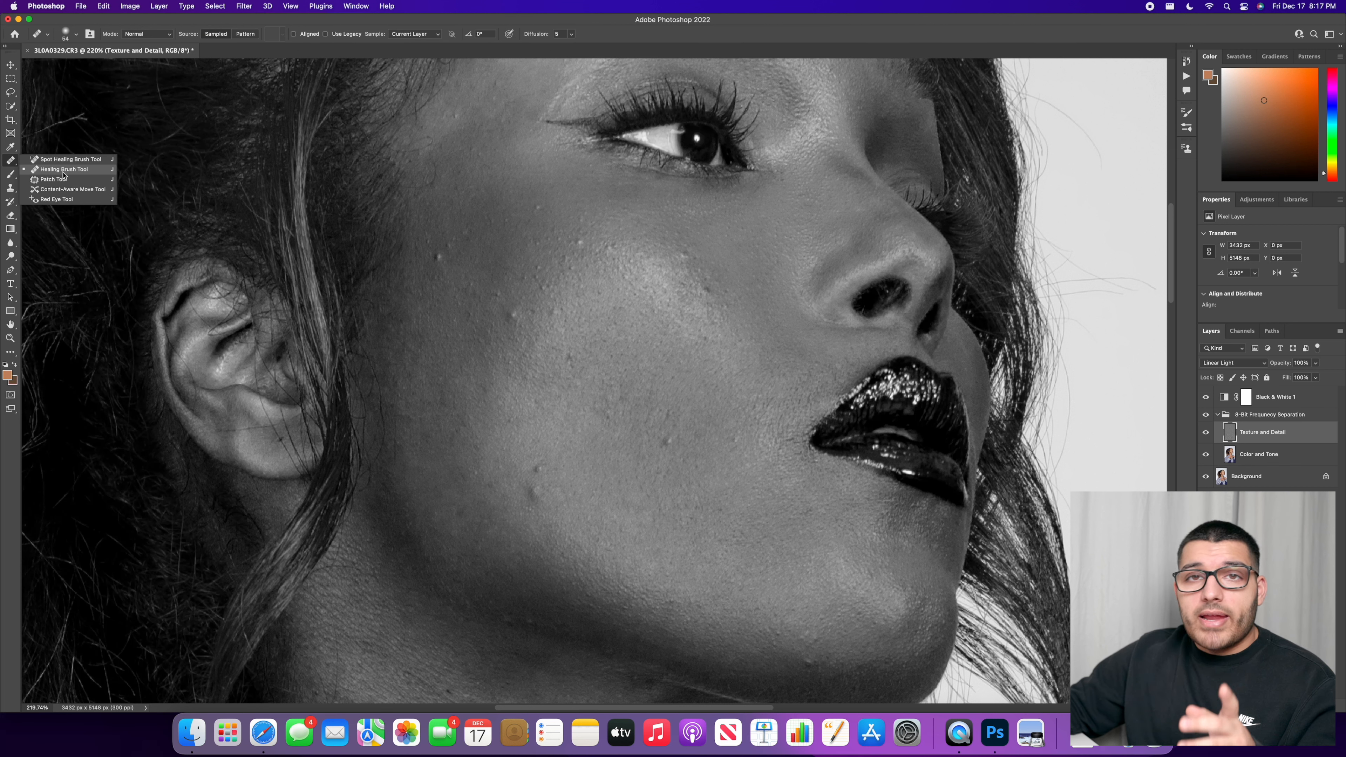
{"action": "left_click", "coordinate": [65, 171]}
{"action": "left_click", "coordinate": [76, 35]}
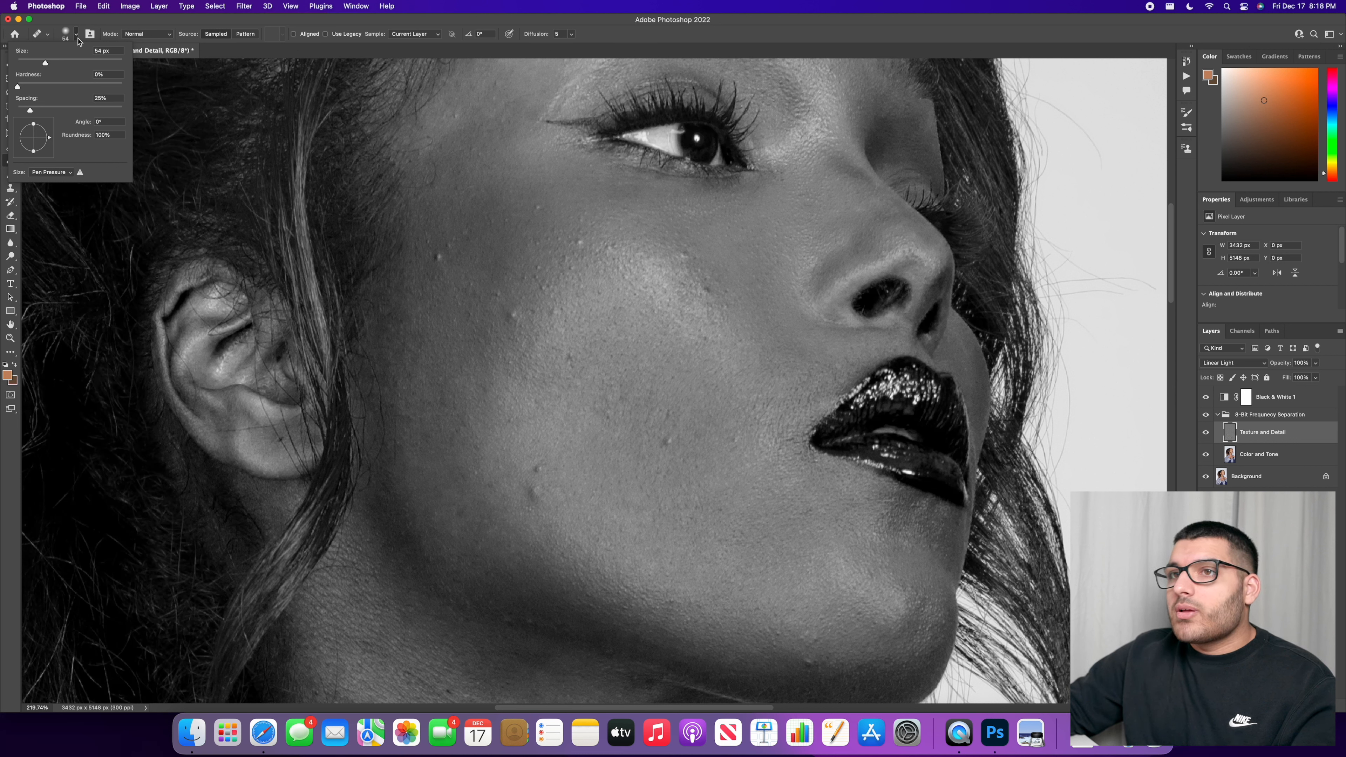
{"action": "left_click", "coordinate": [77, 39]}
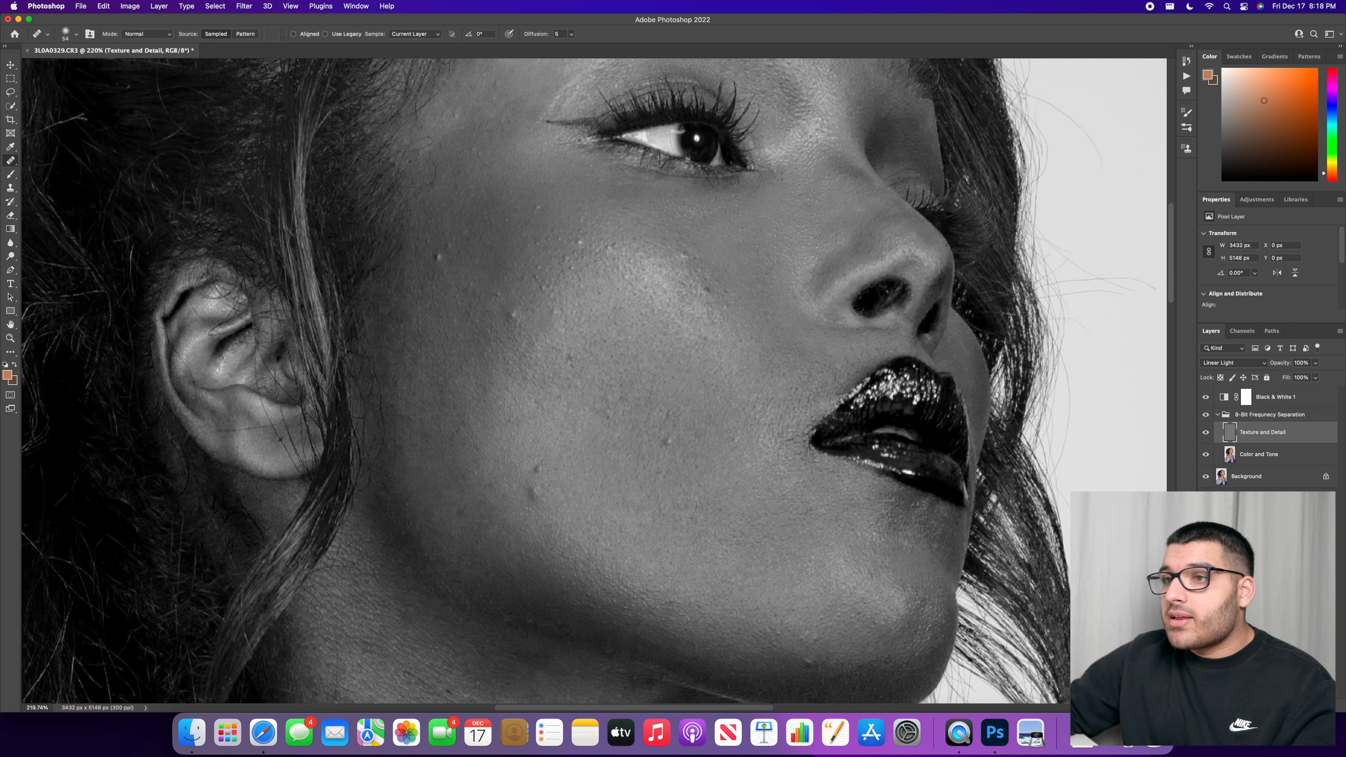
Step: Heal the blemishes on the cheek in the Texture and Detail layer using clean skin sampled nearby
{"action": "left_click", "coordinate": [538, 314], "text": "alt"}
{"action": "left_click", "coordinate": [515, 309]}
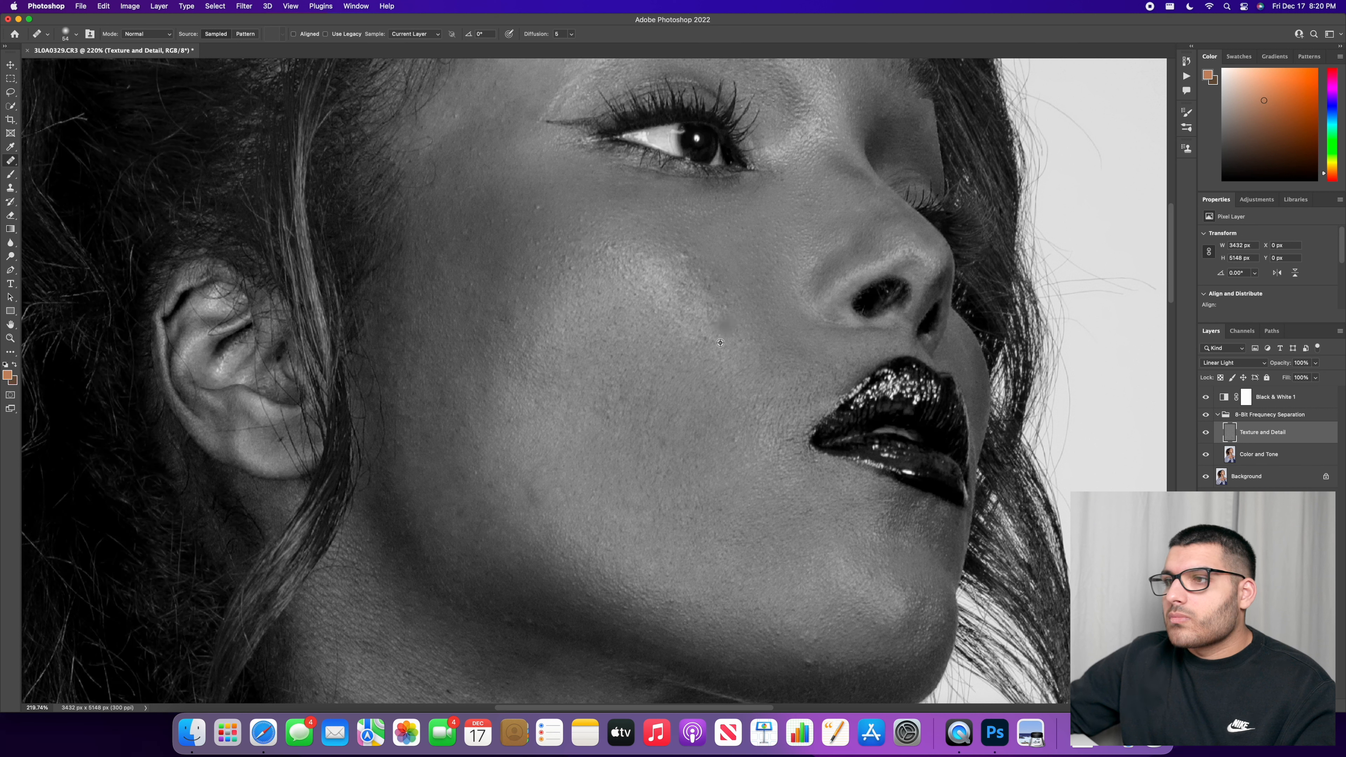
Step: Heal the remaining spots on the upper cheek and beside the nose on the Texture and Detail layer
{"action": "left_click", "coordinate": [733, 360]}
{"action": "left_click", "coordinate": [657, 267]}
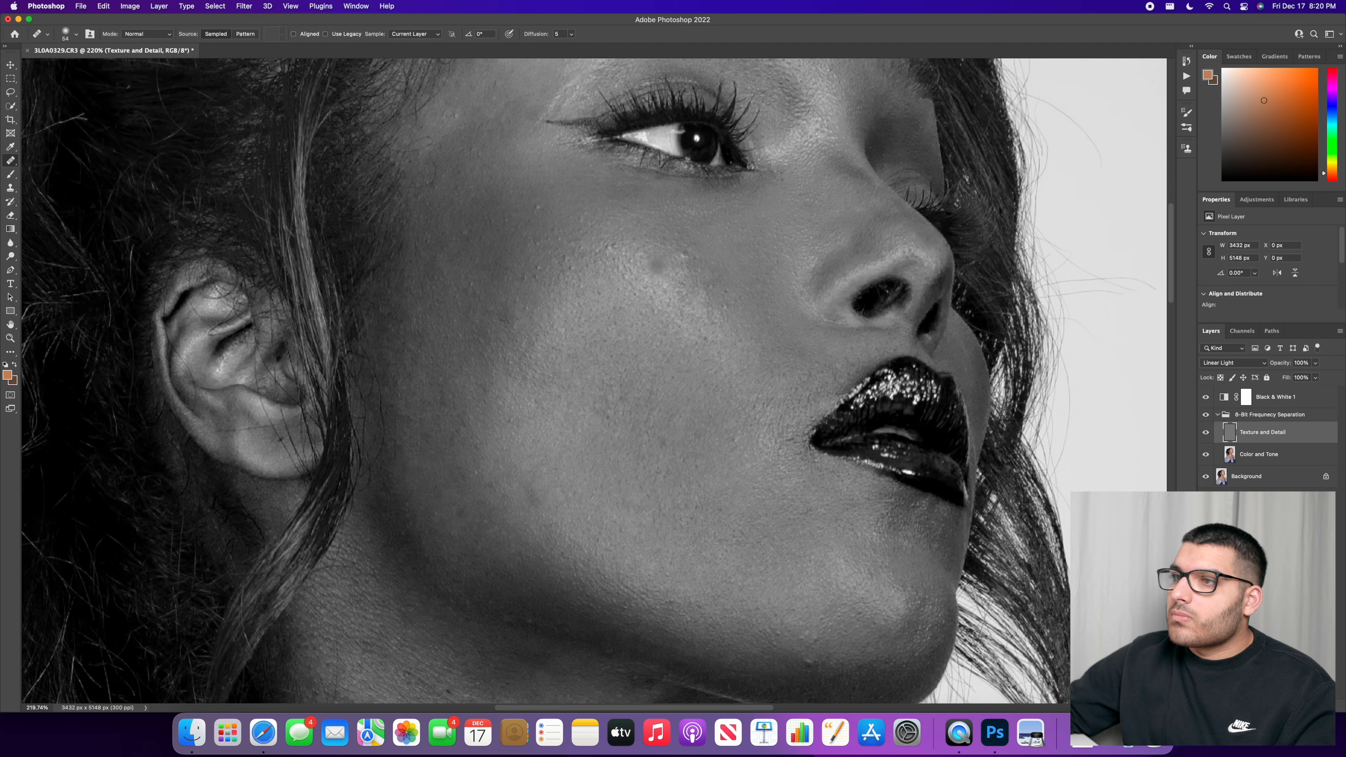
{"action": "scroll", "coordinate": [615, 281], "scroll_direction": "down", "scroll_amount": 5}
{"action": "scroll", "coordinate": [569, 239], "scroll_direction": "up", "scroll_amount": 10}
{"action": "left_click", "coordinate": [583, 263]}
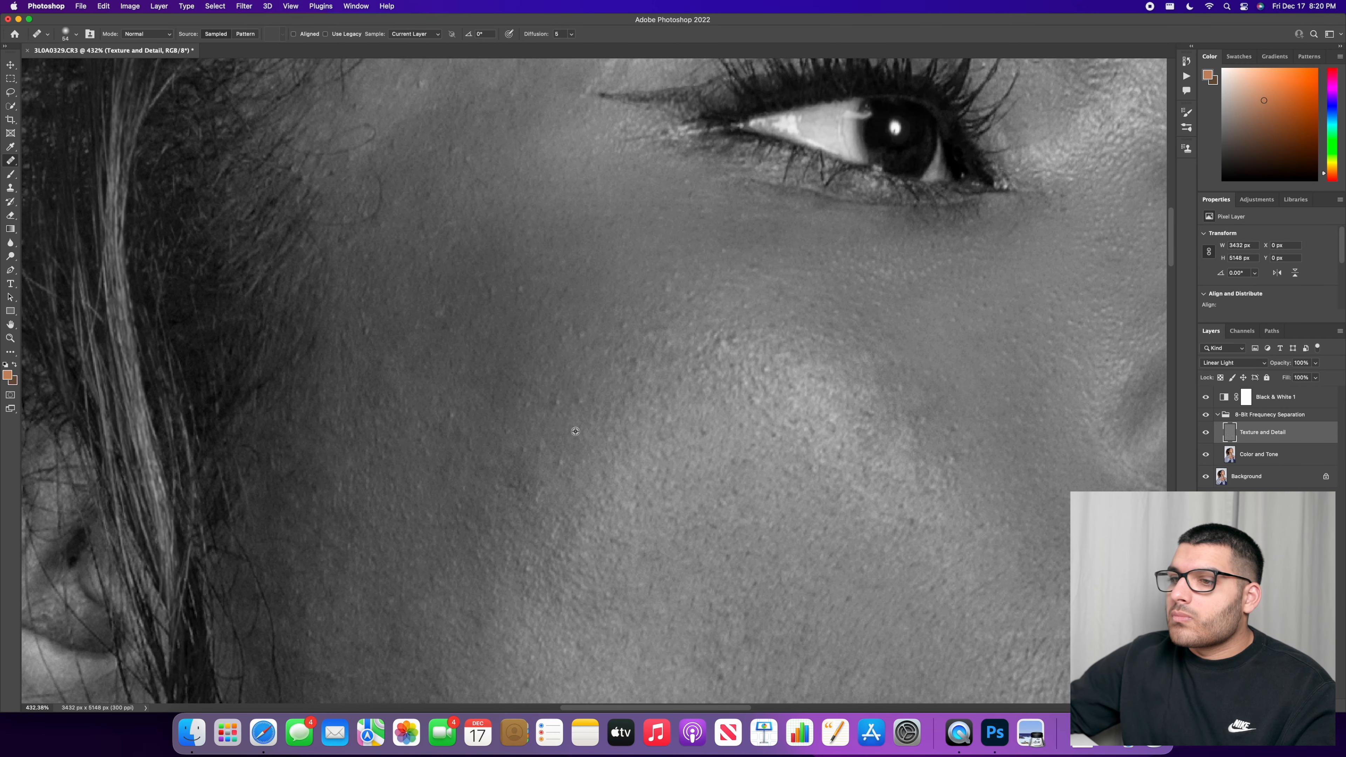
Step: Inspect the neck, face and forehead for leftover blemishes and heal the spot on the temple beside the eye
{"action": "scroll", "coordinate": [508, 456], "scroll_direction": "down", "scroll_amount": 8}
{"action": "scroll", "coordinate": [499, 471], "scroll_direction": "down", "scroll_amount": 4}
{"action": "scroll", "coordinate": [485, 289], "scroll_direction": "up", "scroll_amount": 6}
{"action": "scroll", "coordinate": [462, 382], "scroll_direction": "down", "scroll_amount": 4}
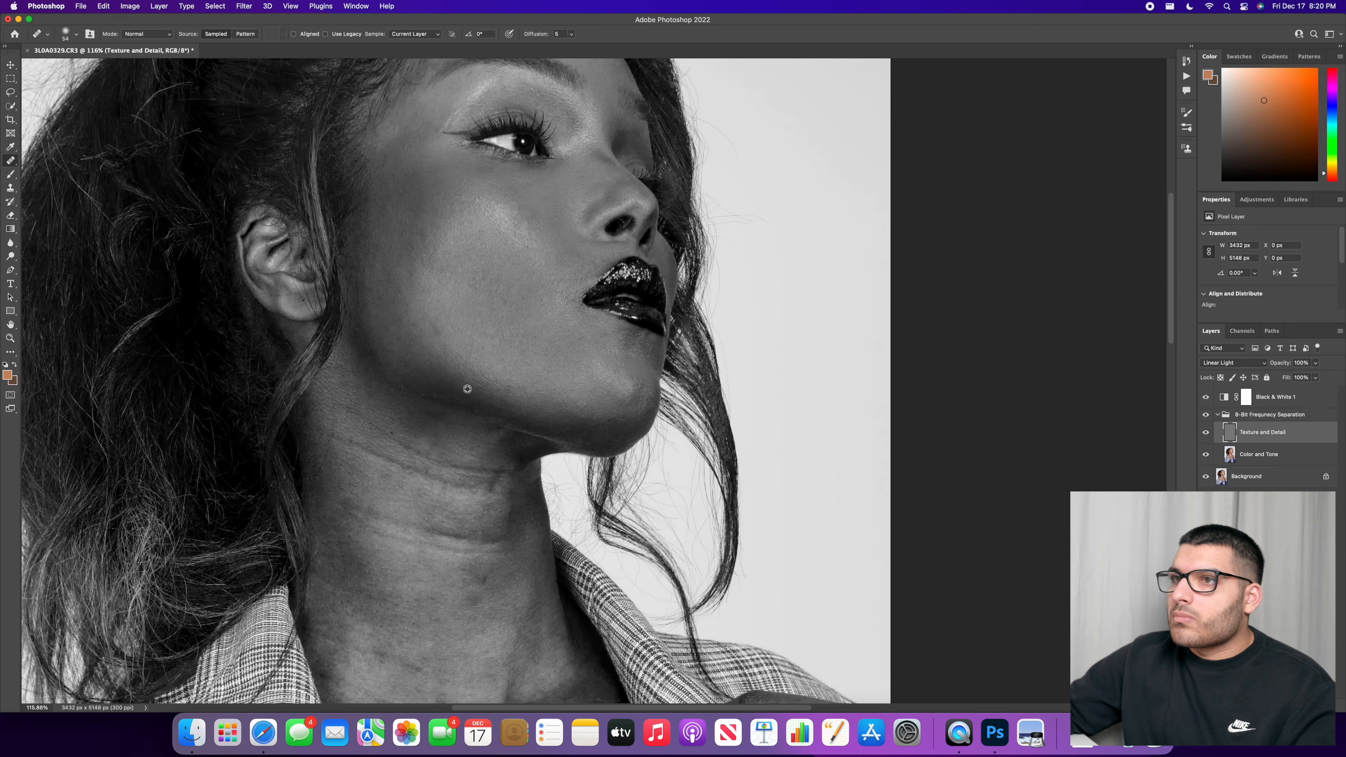
{"action": "scroll", "coordinate": [475, 174], "scroll_direction": "up", "scroll_amount": 6}
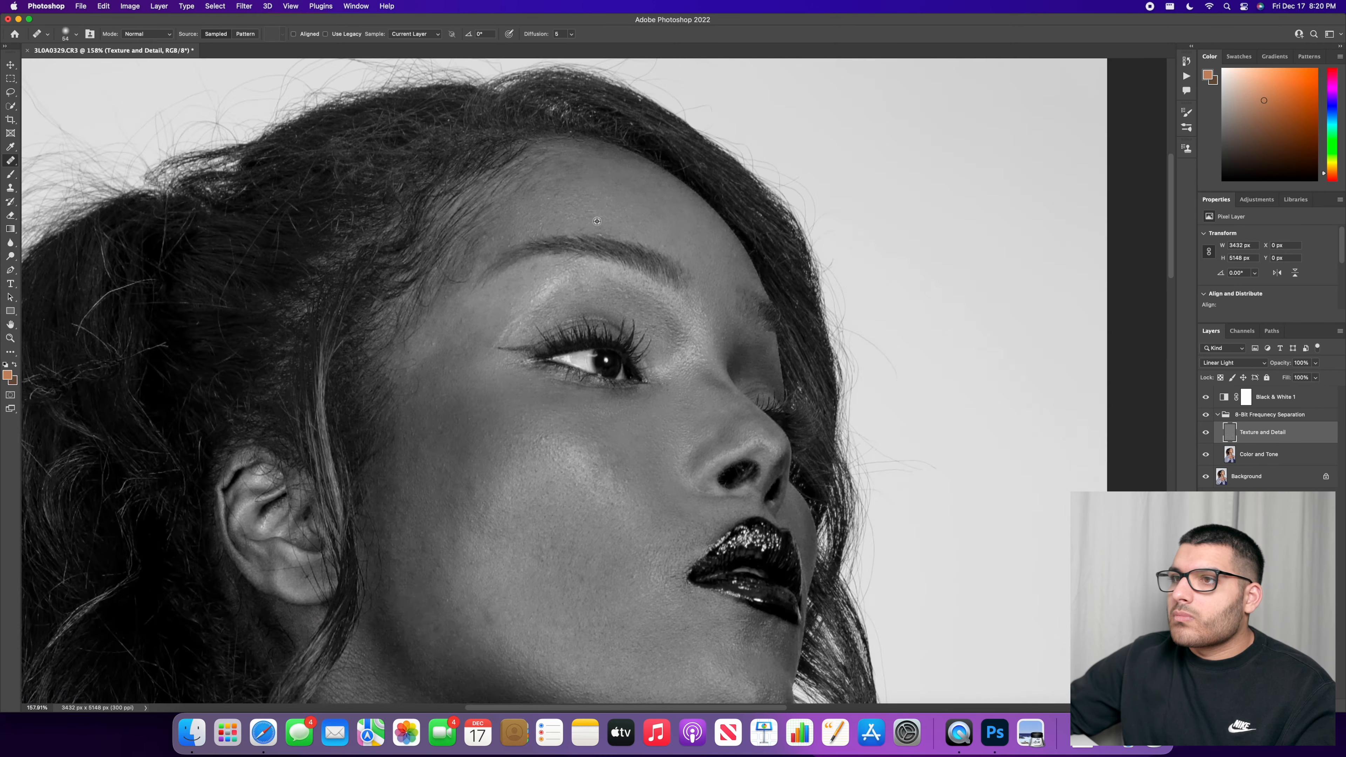
{"action": "scroll", "coordinate": [565, 212], "scroll_direction": "down", "scroll_amount": 5}
{"action": "scroll", "coordinate": [574, 310], "scroll_direction": "up", "scroll_amount": 5}
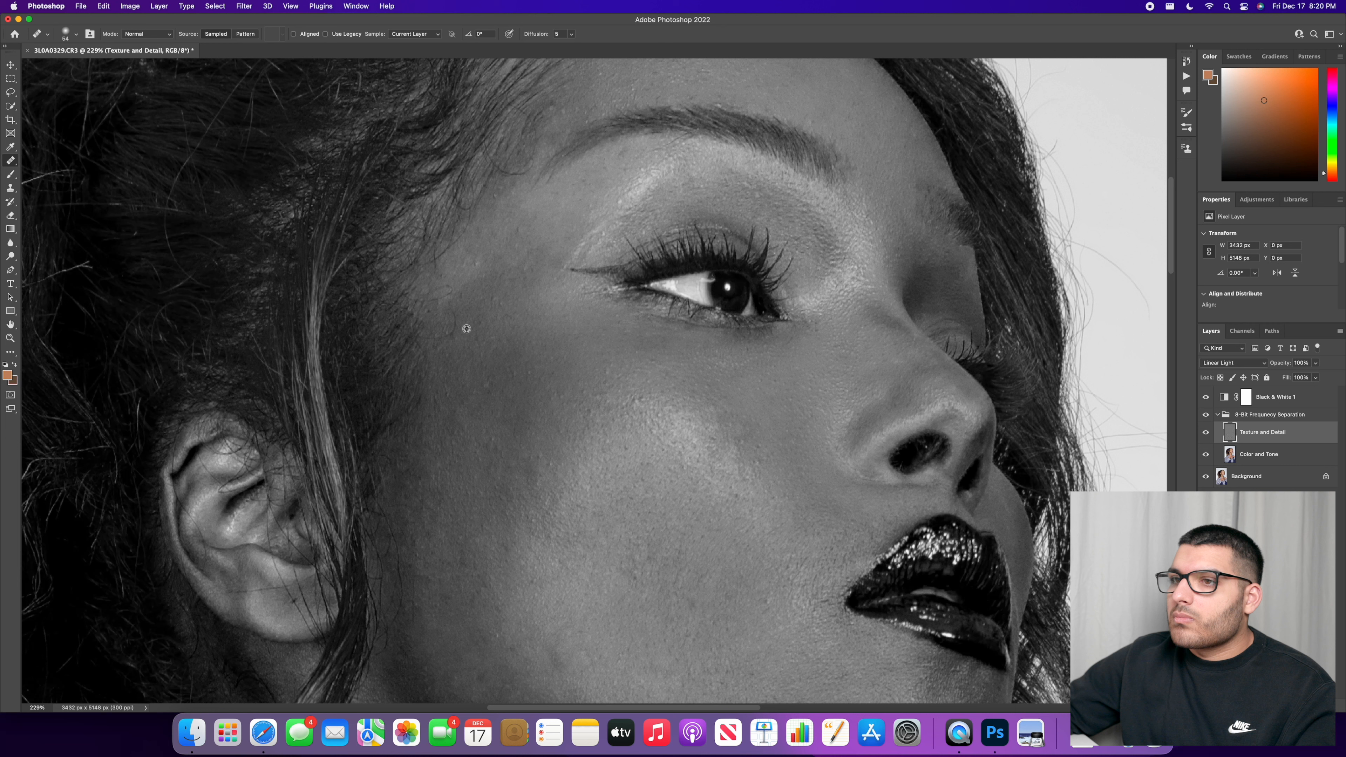
{"action": "left_click", "coordinate": [455, 317]}
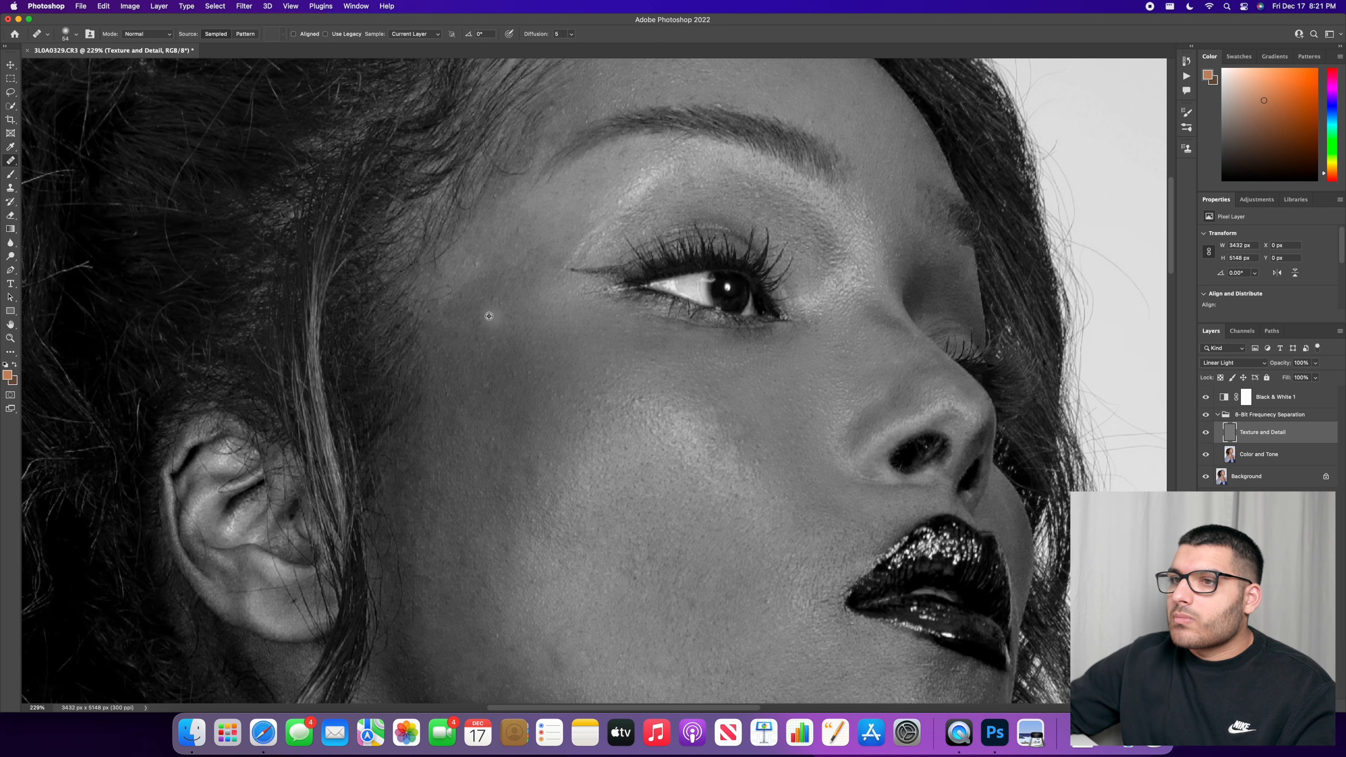
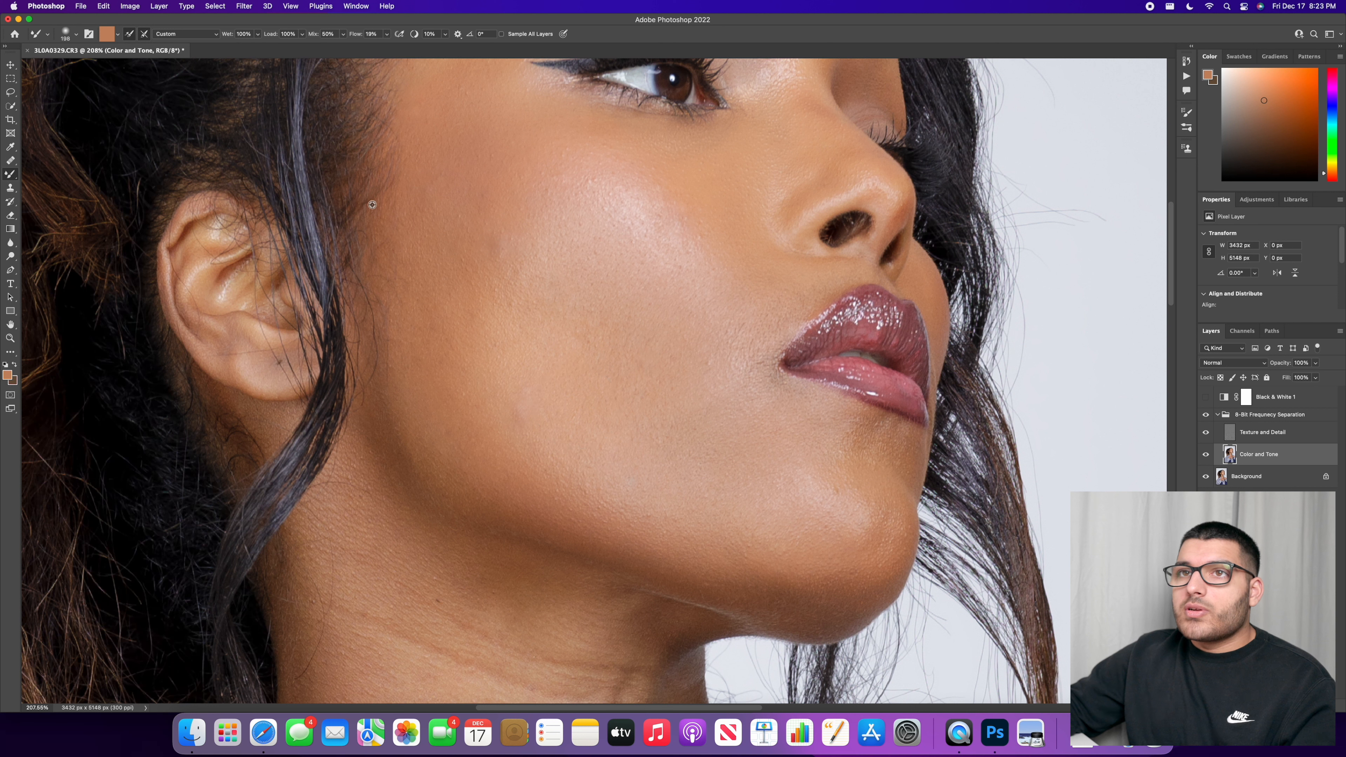
Step: Set the Mixer Brush size to about 97 px and sample clean skin to blend the blotch on the lower cheek
{"action": "left_click", "coordinate": [76, 34]}
{"action": "left_click_drag", "start_coordinate": [93, 67], "coordinate": [91, 68]}
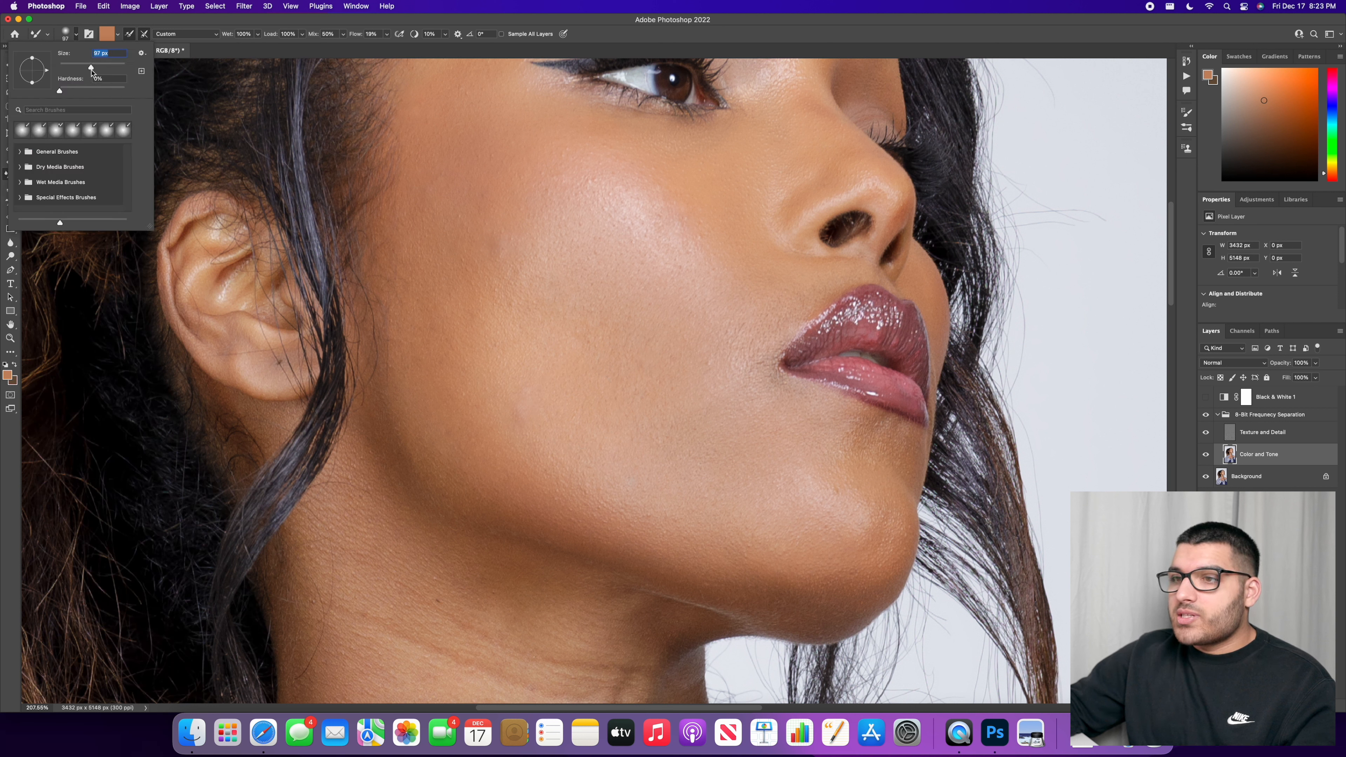
{"action": "left_click", "coordinate": [549, 391], "text": "alt"}
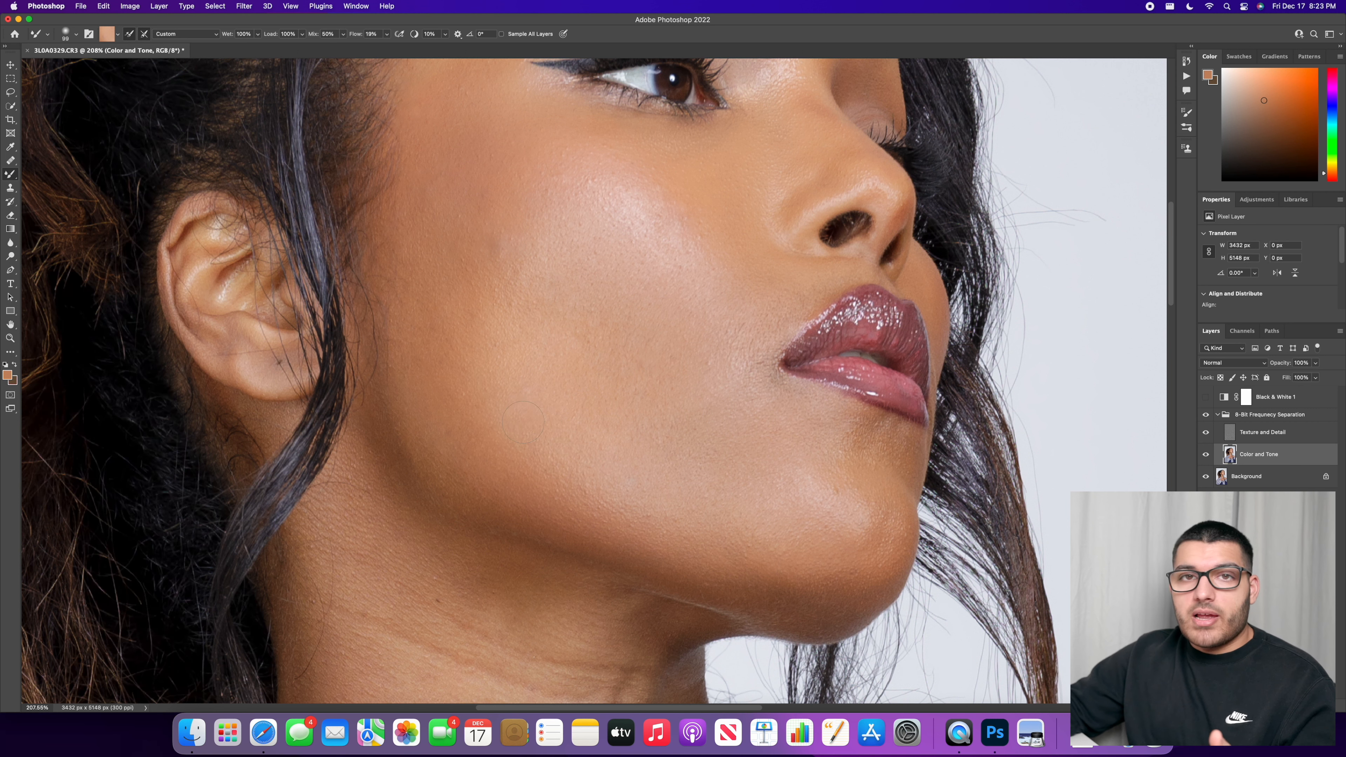
Step: Check the blended cheek tones by temporarily showing the Black & White 1 layer over the portrait
{"action": "scroll", "coordinate": [642, 390], "scroll_direction": "down", "scroll_amount": 5}
{"action": "scroll", "coordinate": [612, 348], "scroll_direction": "up", "scroll_amount": 6}
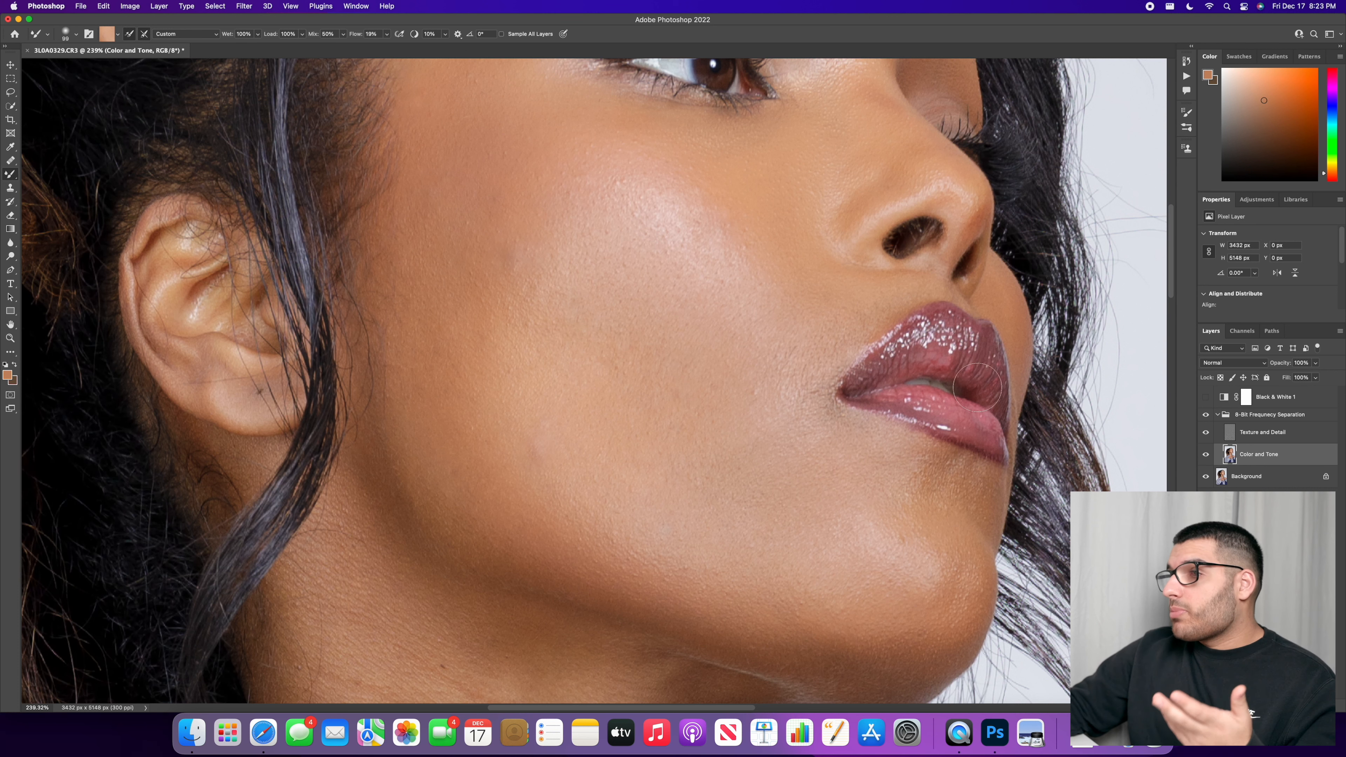
{"action": "left_click", "coordinate": [1205, 397]}
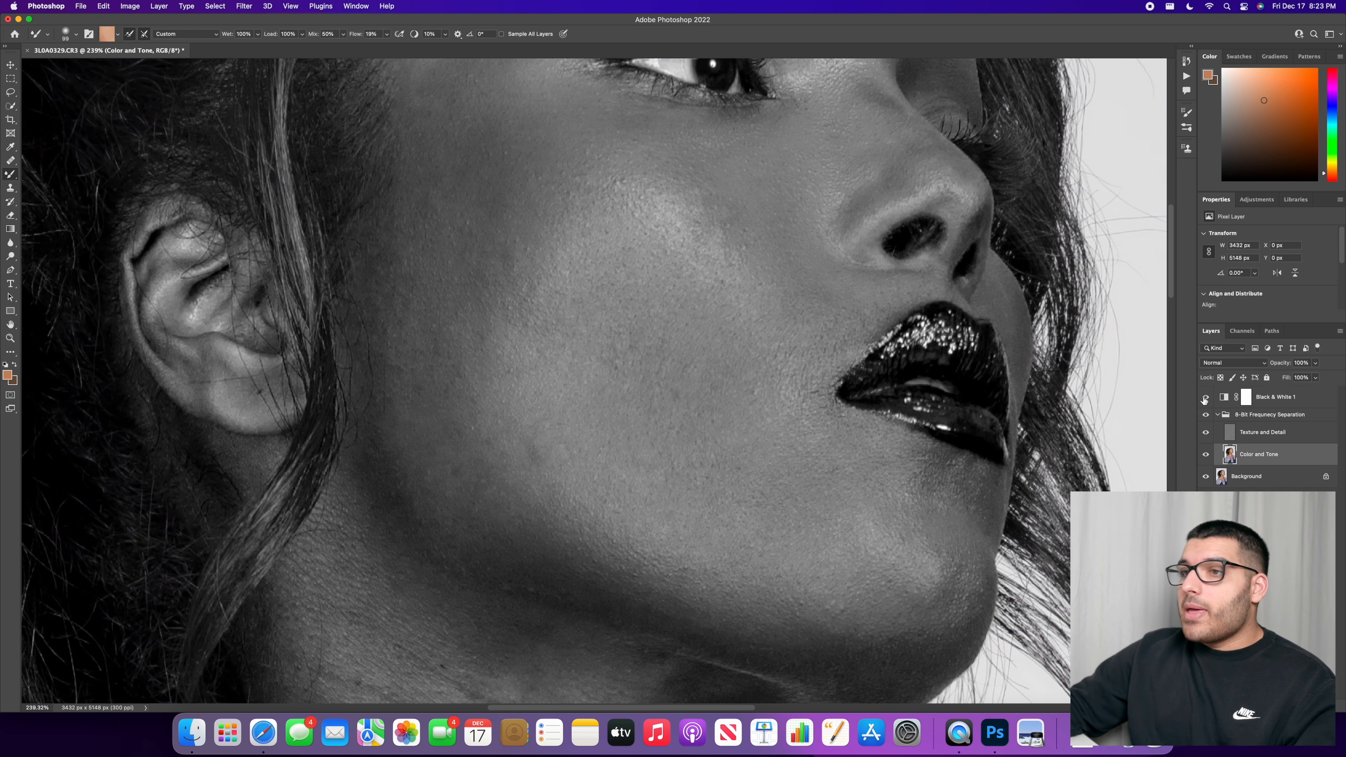
{"action": "scroll", "coordinate": [517, 392], "scroll_direction": "down", "scroll_amount": 5}
{"action": "scroll", "coordinate": [532, 403], "scroll_direction": "down", "scroll_amount": 3}
{"action": "left_click", "coordinate": [1205, 397]}
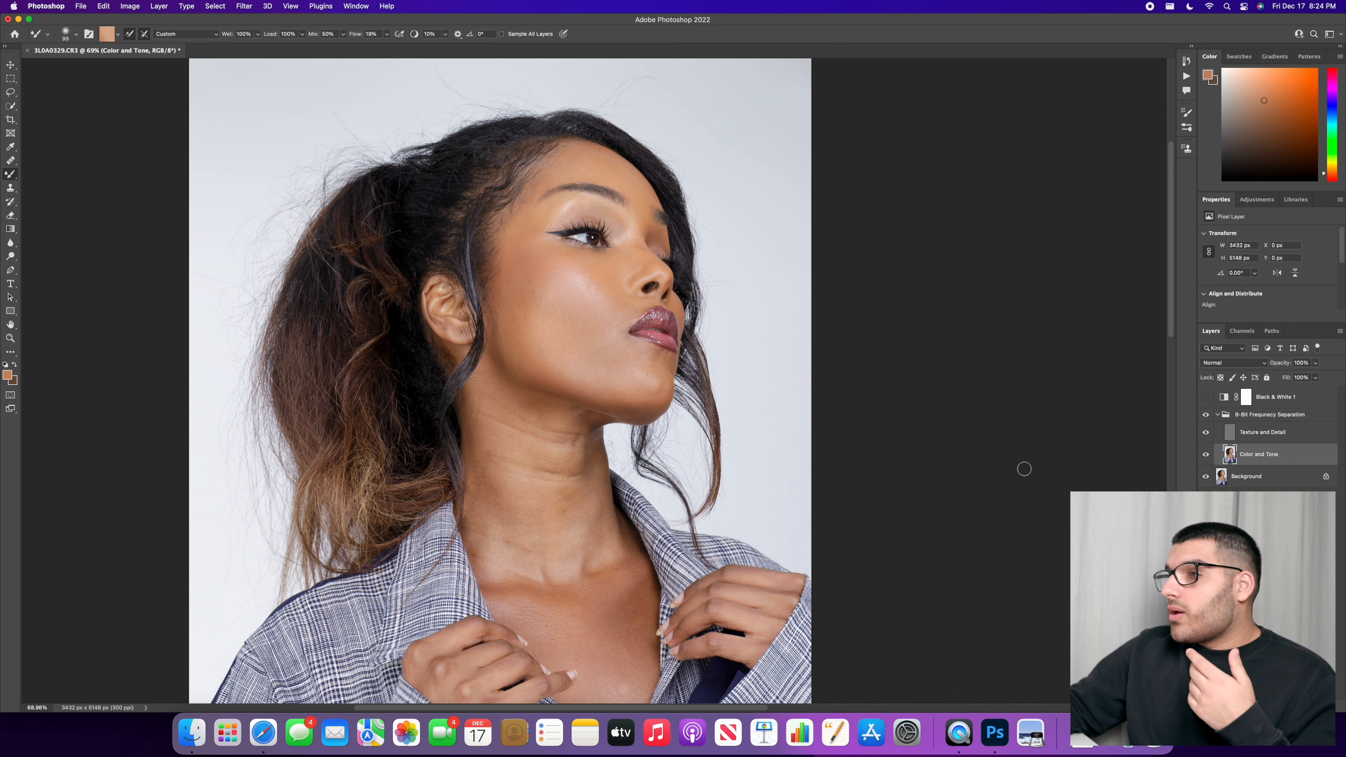
Step: Show the Black & White 1 layer and examine the uneven tones on the neck and face
{"action": "left_click", "coordinate": [1206, 398]}
{"action": "scroll", "coordinate": [491, 479], "scroll_direction": "right", "scroll_amount": 2}
{"action": "scroll", "coordinate": [501, 512], "scroll_direction": "up", "scroll_amount": 1}
{"action": "scroll", "coordinate": [501, 512], "scroll_direction": "up", "scroll_amount": 1}
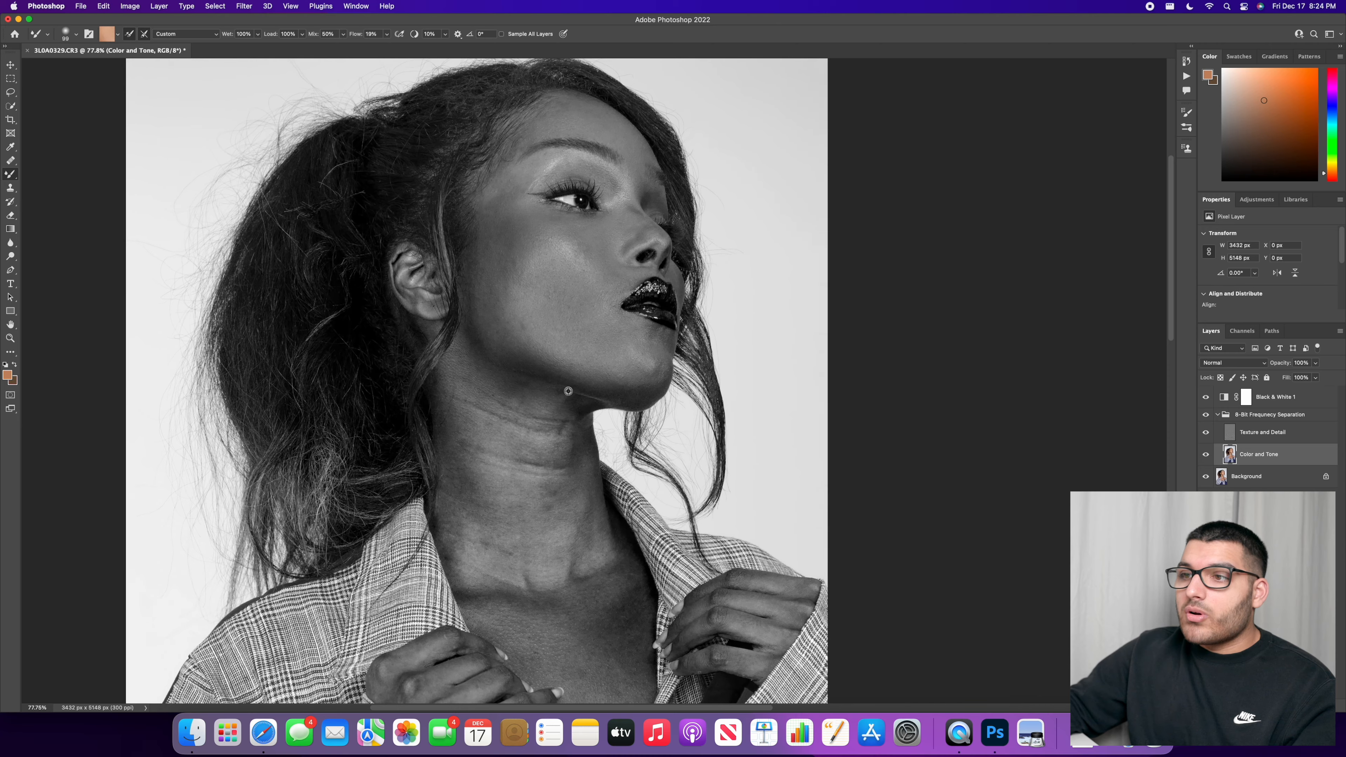
{"action": "scroll", "coordinate": [501, 511], "scroll_direction": "down", "scroll_amount": 1}
{"action": "scroll", "coordinate": [544, 438], "scroll_direction": "up", "scroll_amount": 2}
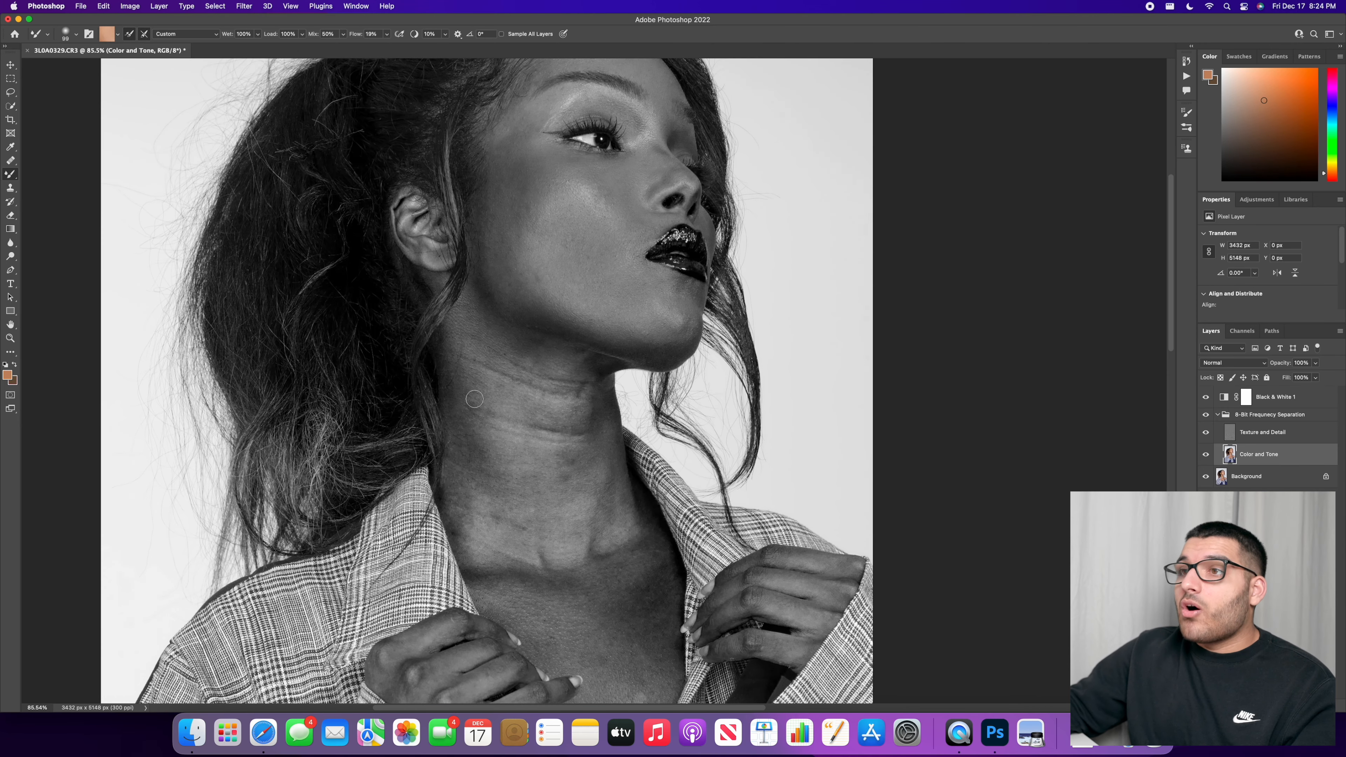
{"action": "scroll", "coordinate": [523, 449], "scroll_direction": "down", "scroll_amount": 2}
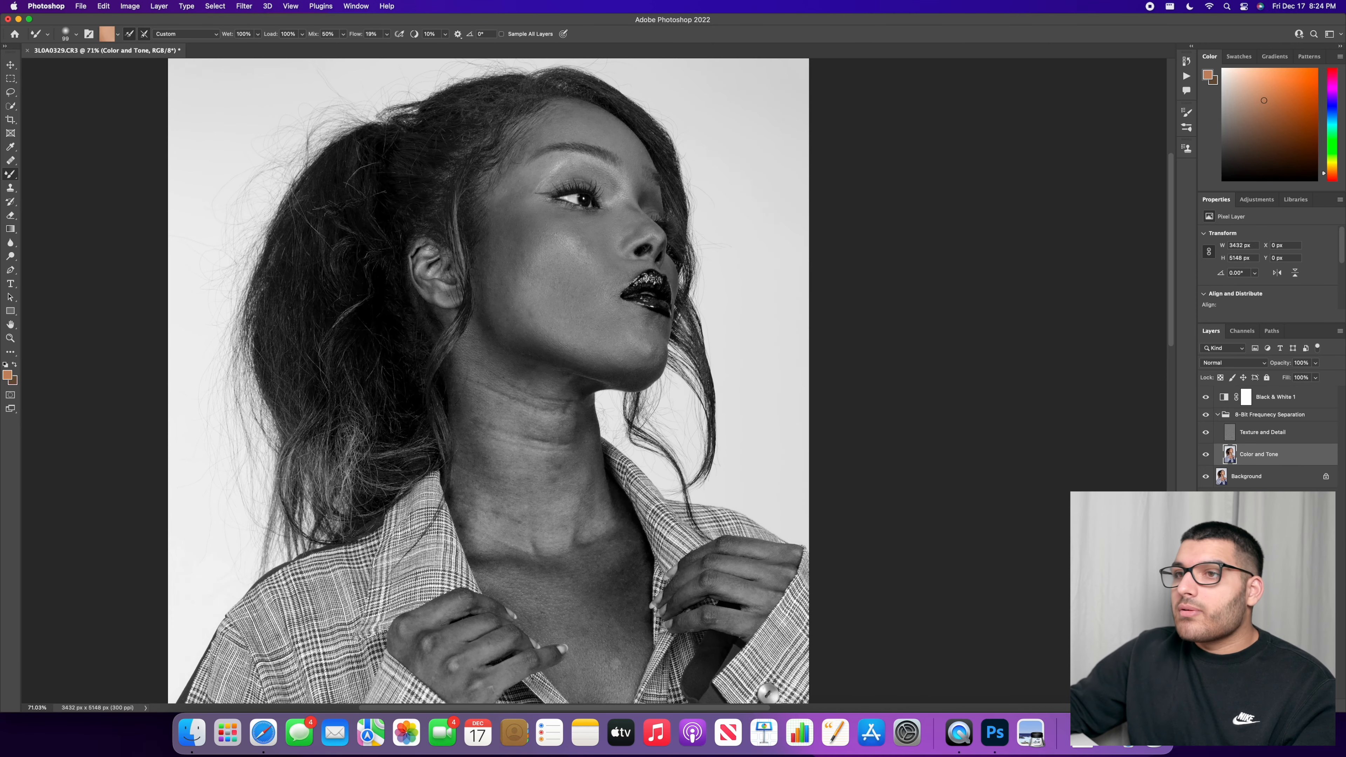
{"action": "scroll", "coordinate": [548, 324], "scroll_direction": "down", "scroll_amount": 1}
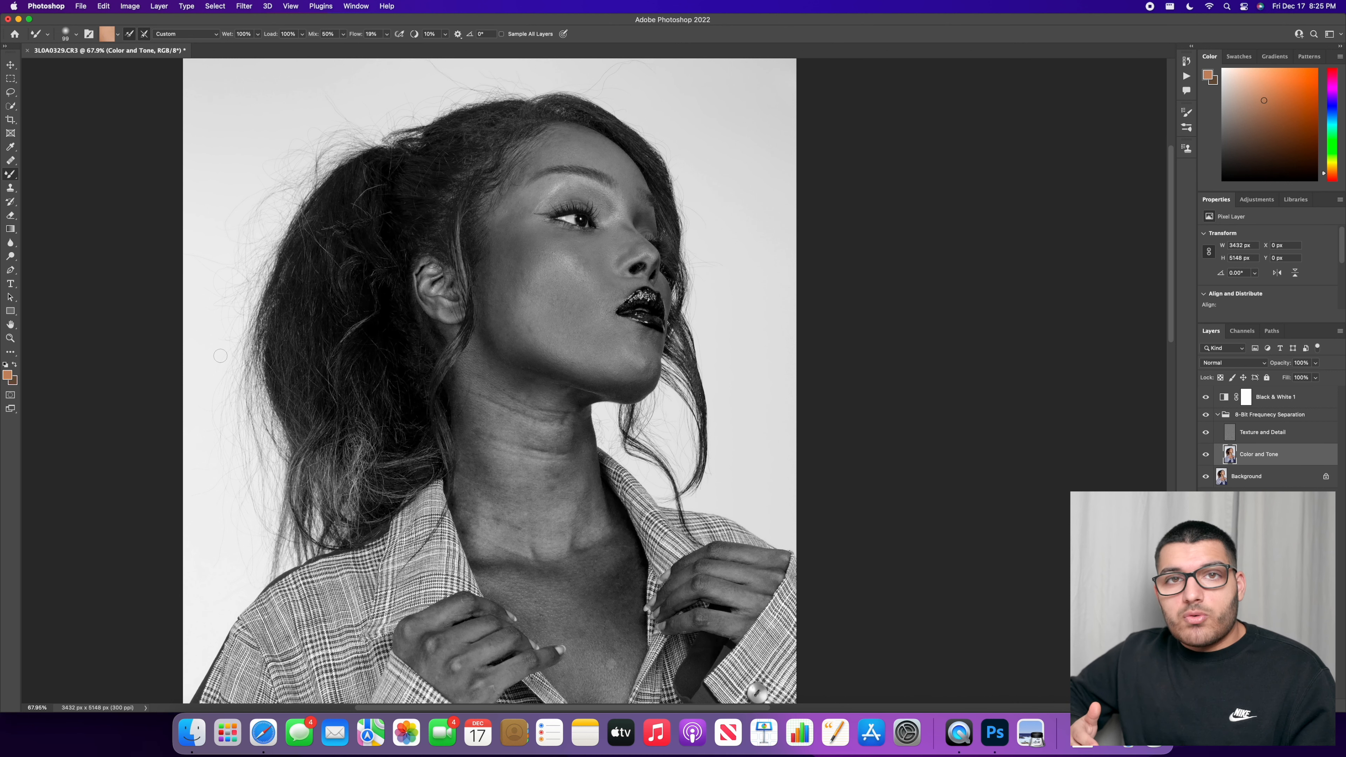
Step: Clear the existing selection and outline the whole neck with the Lasso tool using a 25 px feather
{"action": "right_click", "coordinate": [445, 371]}
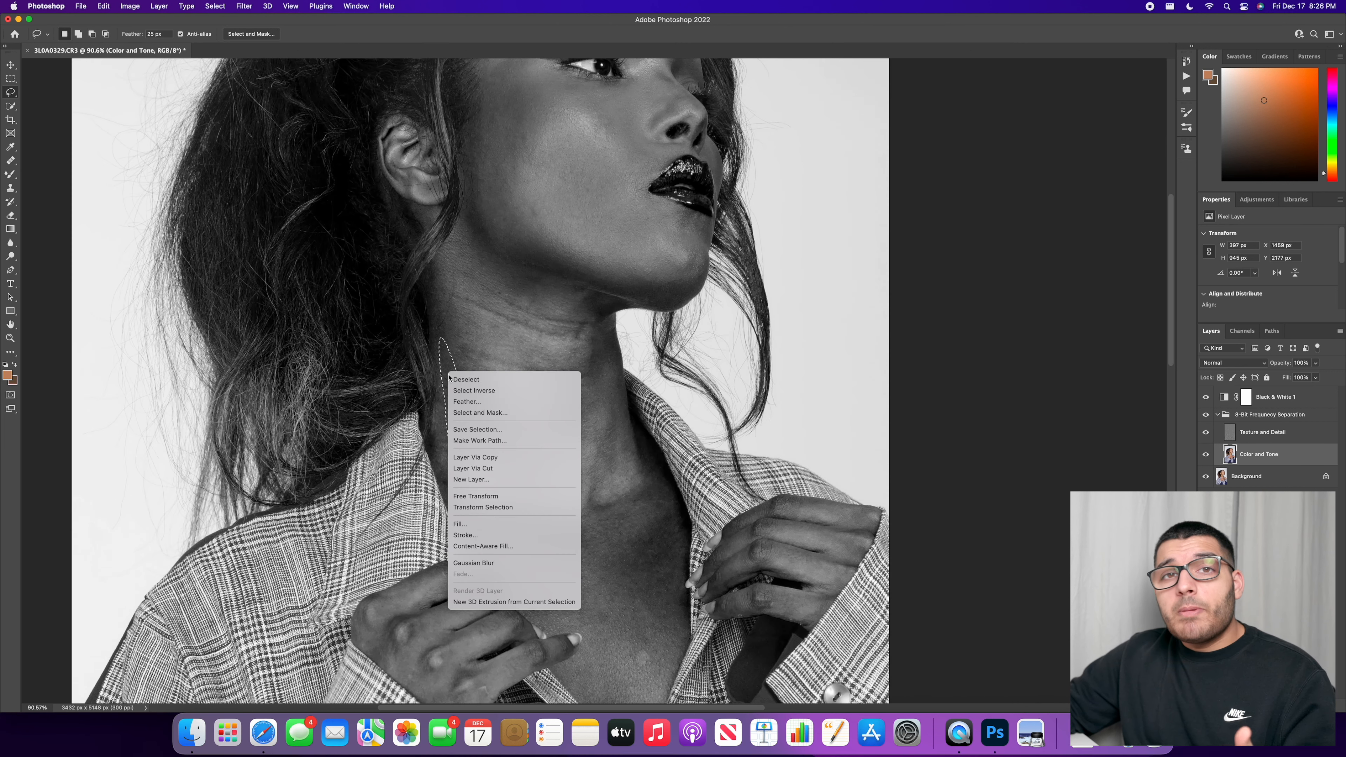
{"action": "left_click", "coordinate": [508, 409]}
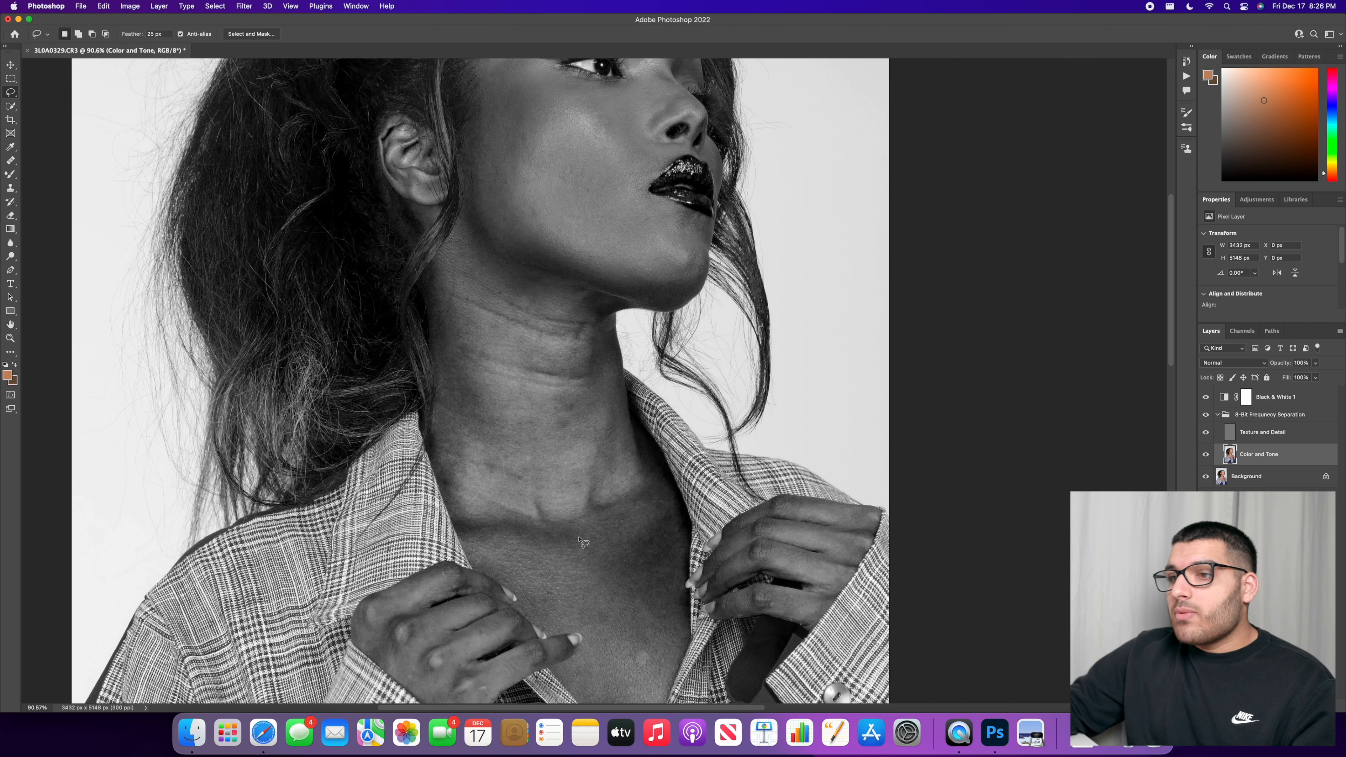
{"action": "mouse_move", "coordinate": [627, 490]}
{"action": "left_mouse_down"}
{"action": "mouse_move", "coordinate": [525, 517]}
{"action": "mouse_move", "coordinate": [455, 491]}
{"action": "mouse_move", "coordinate": [431, 282]}
{"action": "mouse_move", "coordinate": [466, 261]}
{"action": "mouse_move", "coordinate": [546, 286]}
{"action": "mouse_move", "coordinate": [604, 334]}
{"action": "mouse_move", "coordinate": [637, 483]}
{"action": "left_mouse_up"}
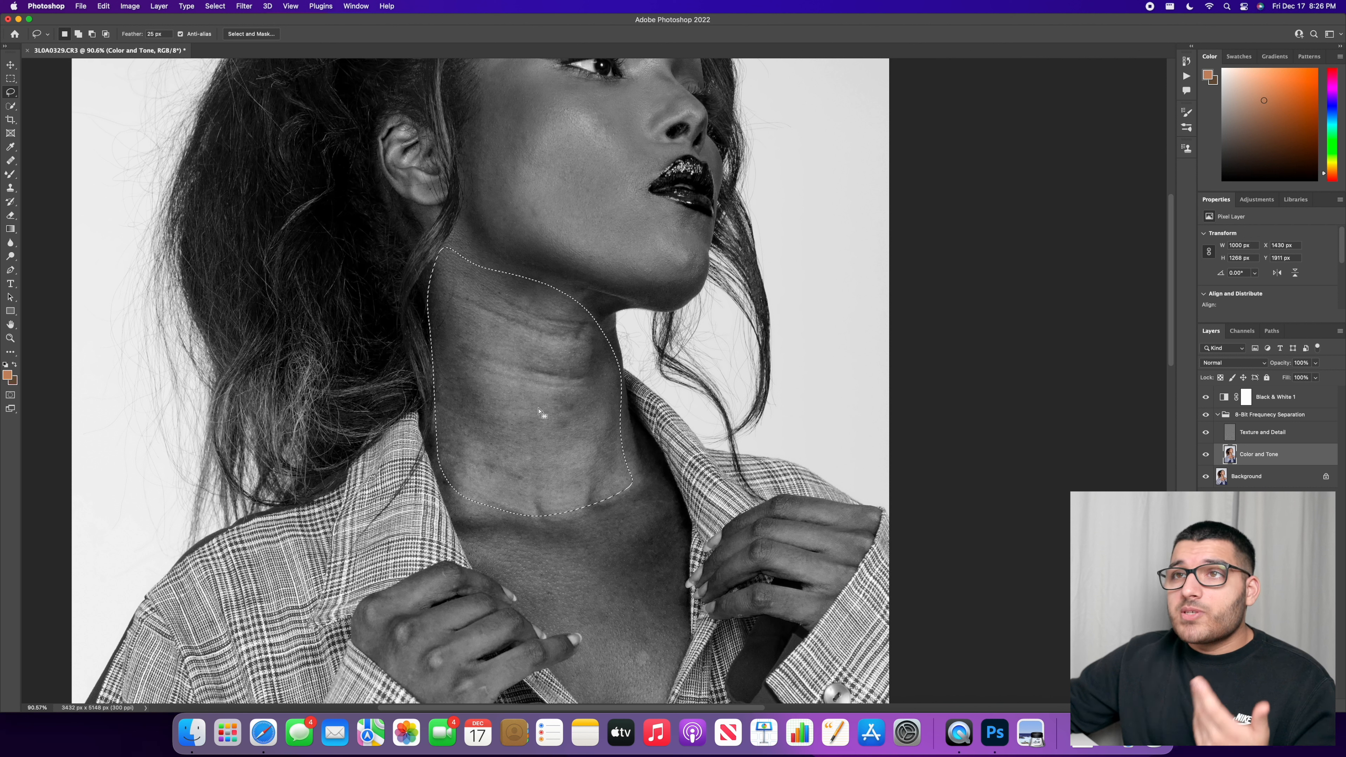
Step: Apply a Gaussian Blur with a 9.5-pixel radius to the neck selection on the Color and Tone layer, then deselect
{"action": "left_click", "coordinate": [243, 6]}
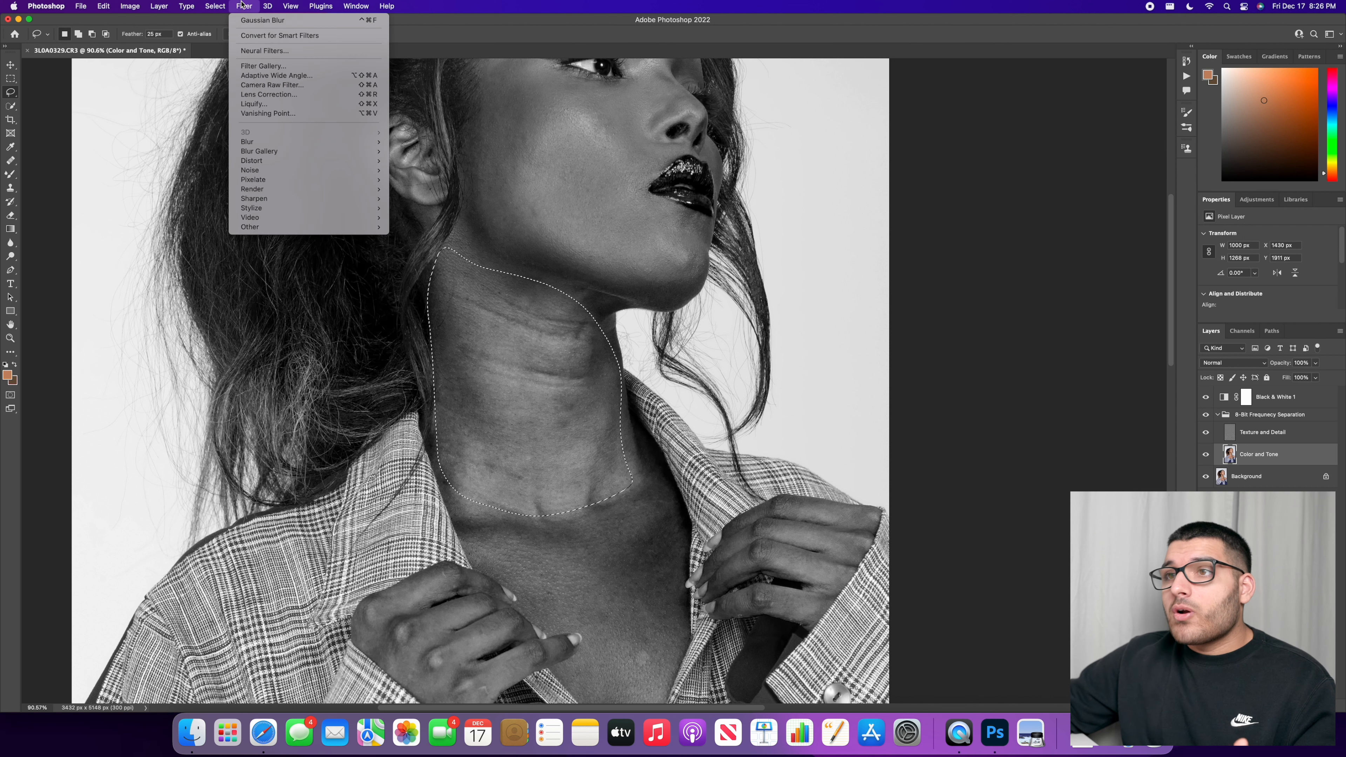
{"action": "mouse_move", "coordinate": [300, 142]}
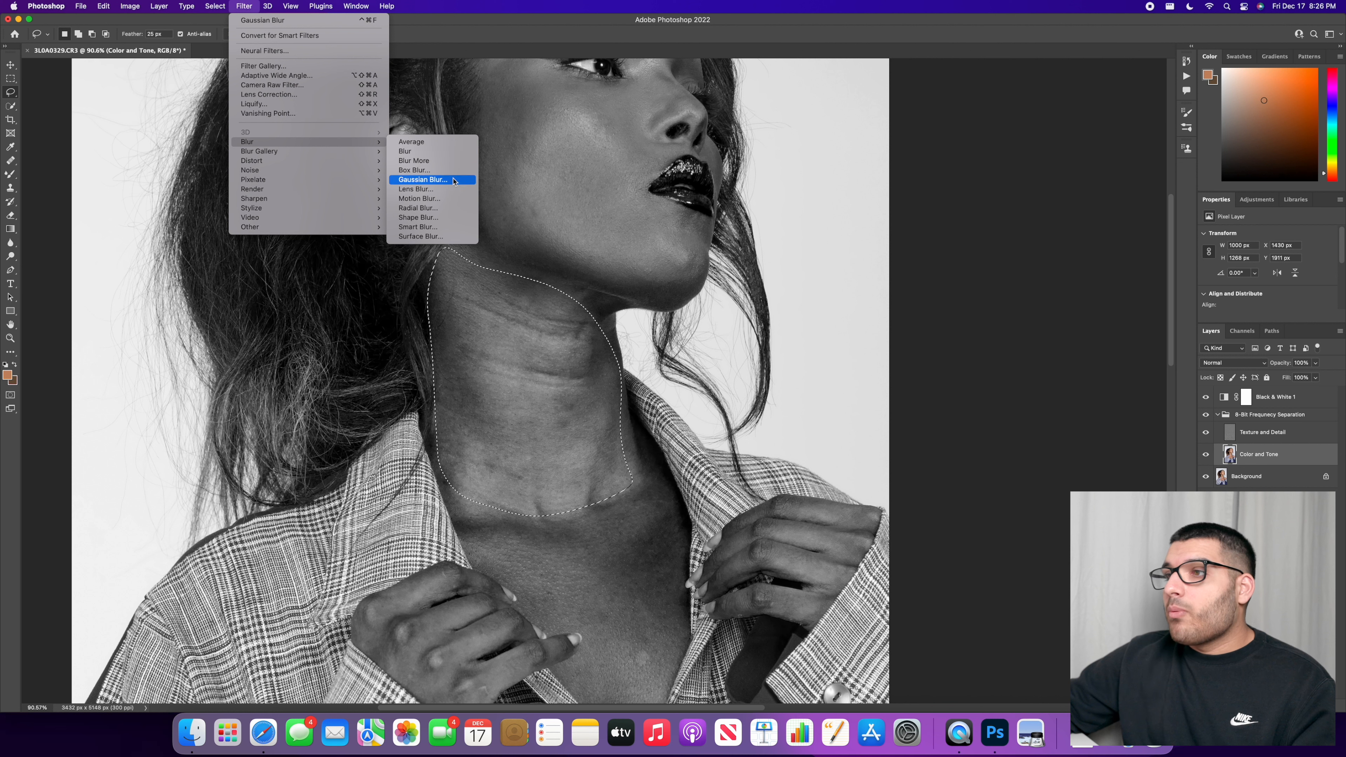
{"action": "left_click", "coordinate": [424, 179]}
{"action": "mouse_move", "coordinate": [799, 271]}
{"action": "left_mouse_down"}
{"action": "mouse_move", "coordinate": [819, 273]}
{"action": "mouse_move", "coordinate": [803, 270]}
{"action": "left_mouse_up"}
{"action": "left_click", "coordinate": [898, 128]}
{"action": "key", "text": "l"}
{"action": "right_click", "coordinate": [587, 377]}
{"action": "left_click", "coordinate": [609, 385]}
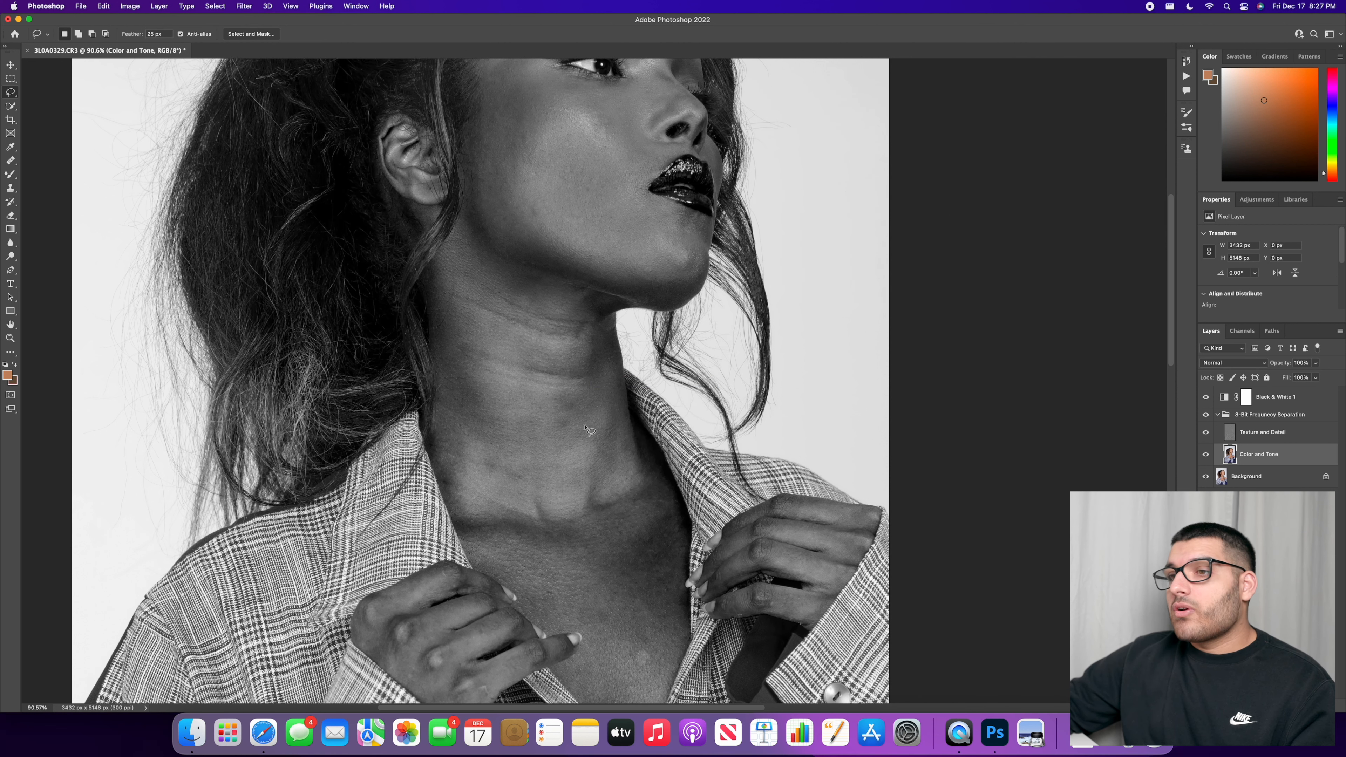
Step: Hide the Black & White 1 layer to view the smoothed neck in colour
{"action": "scroll", "coordinate": [546, 431], "scroll_direction": "down", "scroll_amount": 2}
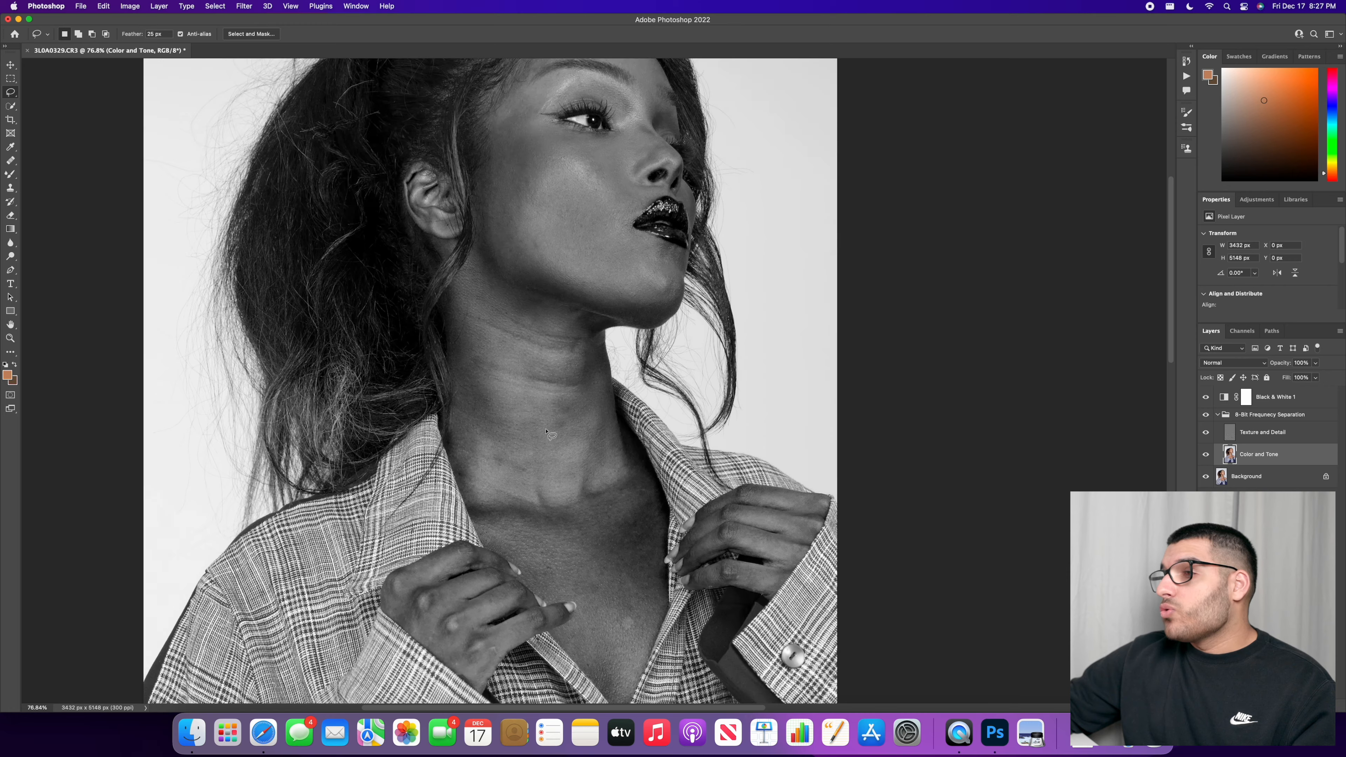
{"action": "left_click", "coordinate": [1206, 397]}
{"action": "scroll", "coordinate": [490, 382], "scroll_direction": "down", "scroll_amount": 3}
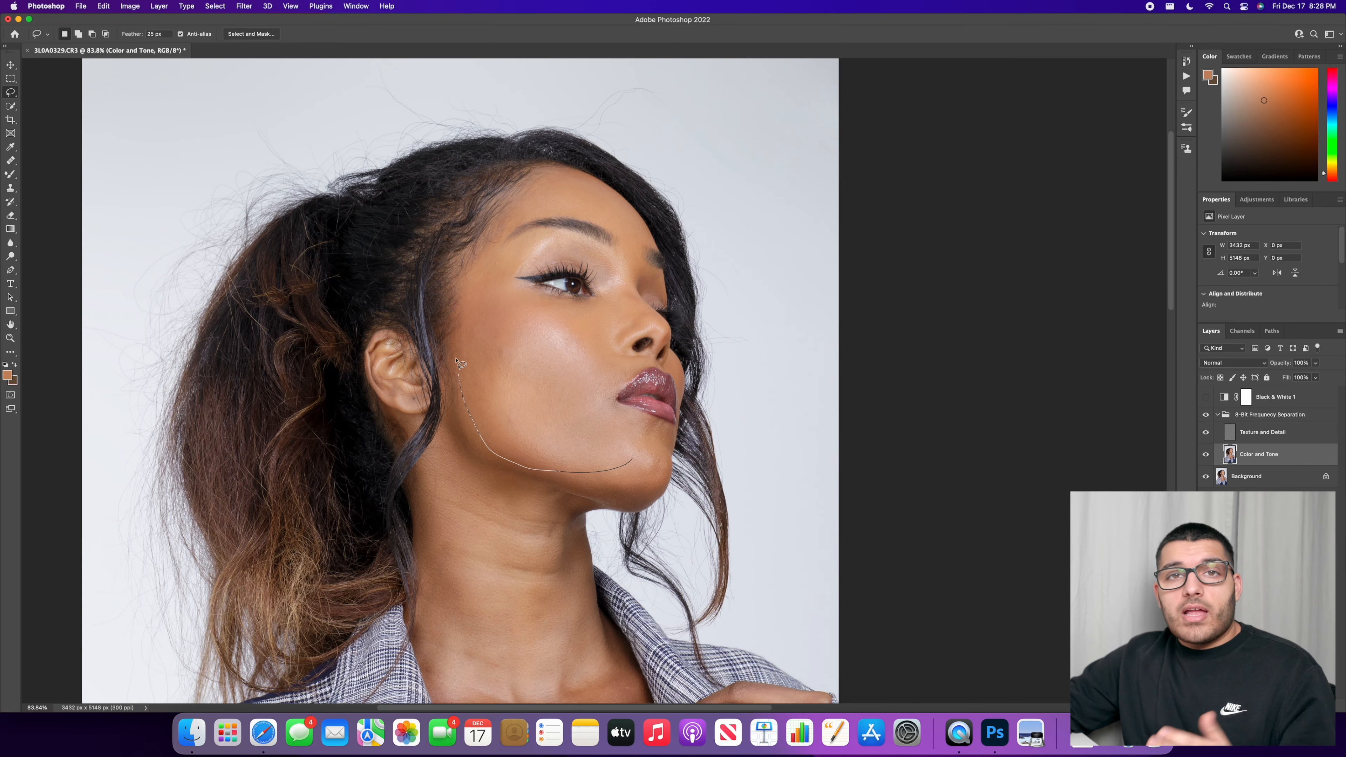
Step: Outline the cheek from below the eye to the jawline with the Lasso tool using a 25 px feather
{"action": "left_click_drag", "start_coordinate": [455, 360], "coordinate": [615, 456]}
{"action": "key", "text": "super+d"}
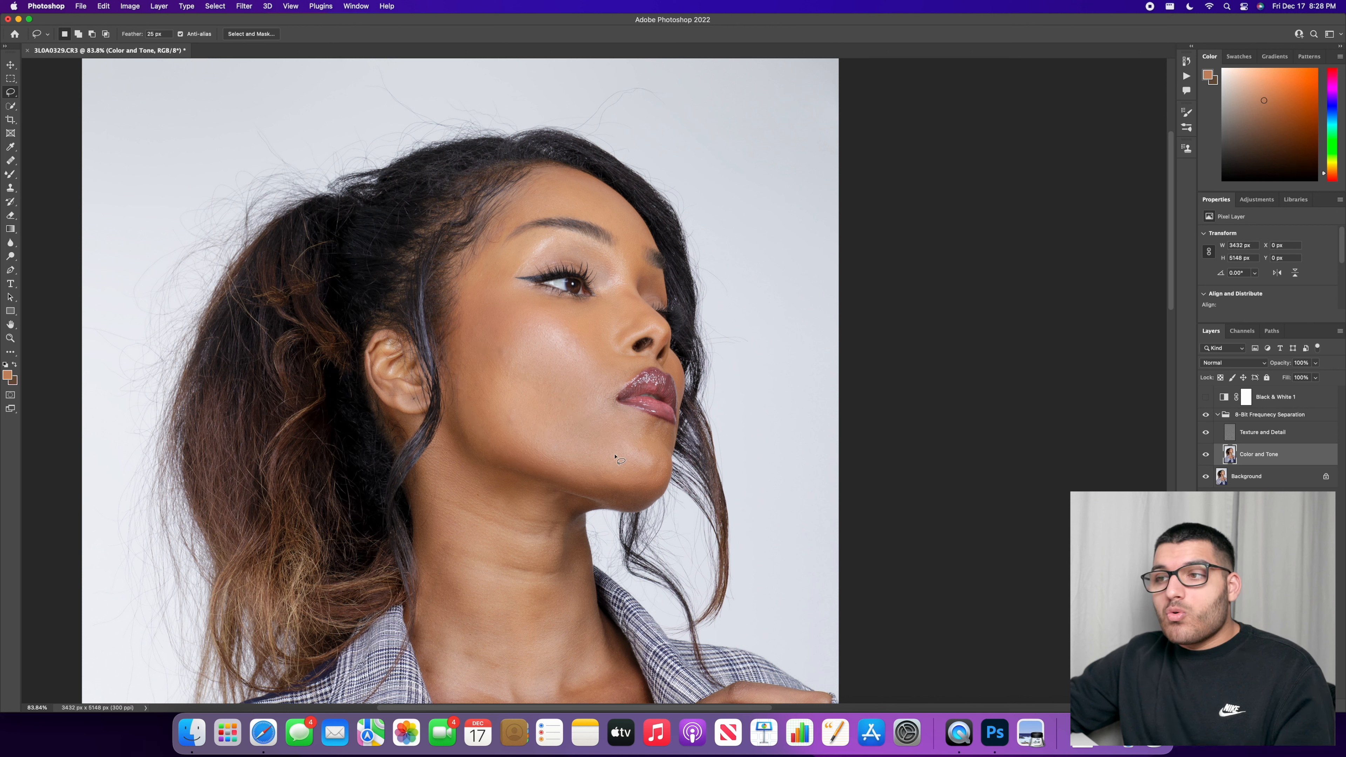
{"action": "mouse_move", "coordinate": [636, 422]}
{"action": "left_mouse_down"}
{"action": "mouse_move", "coordinate": [633, 465]}
{"action": "mouse_move", "coordinate": [590, 471]}
{"action": "mouse_move", "coordinate": [491, 446]}
{"action": "mouse_move", "coordinate": [462, 381]}
{"action": "mouse_move", "coordinate": [463, 313]}
{"action": "mouse_move", "coordinate": [516, 306]}
{"action": "mouse_move", "coordinate": [583, 330]}
{"action": "mouse_move", "coordinate": [633, 424]}
{"action": "left_mouse_up"}
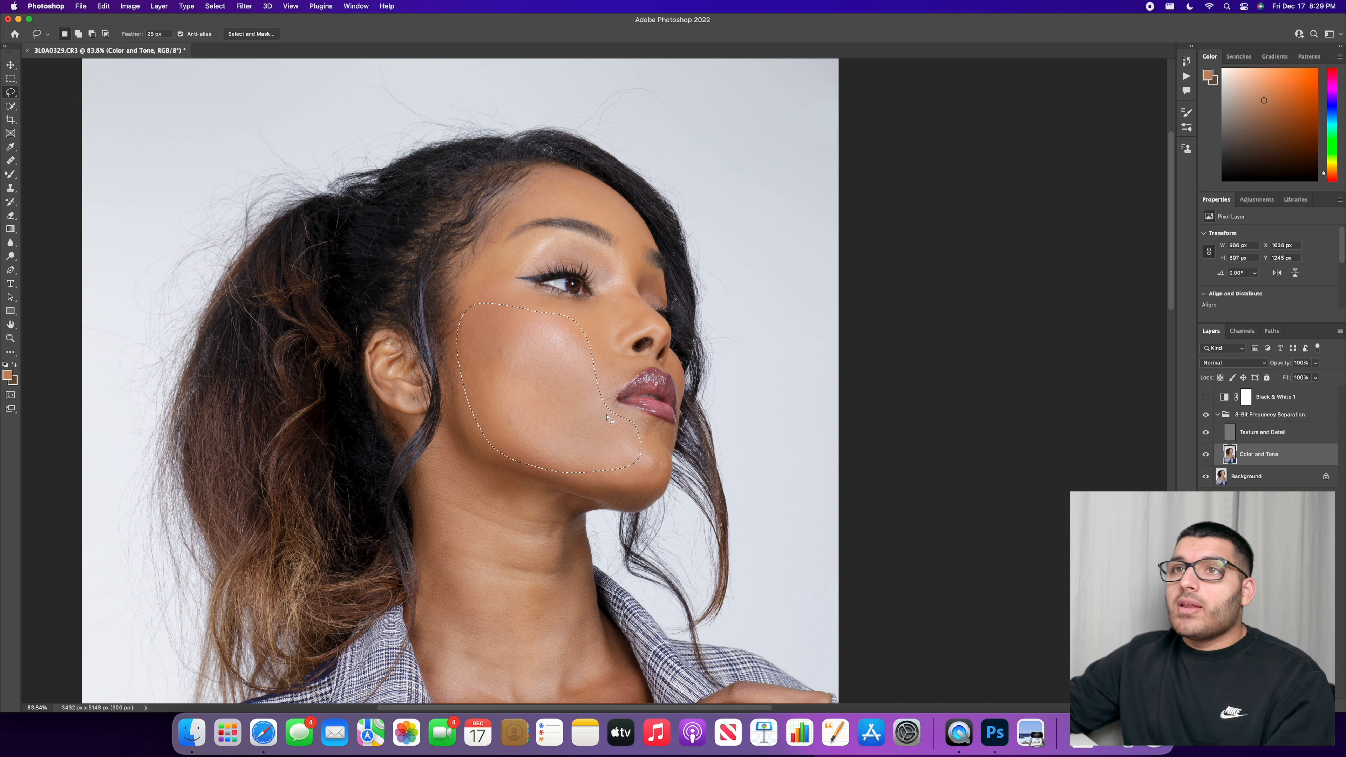
Step: Apply a Gaussian Blur with a 33.1-pixel radius to the cheek selection on the Color and Tone layer, then deselect
{"action": "left_click", "coordinate": [243, 6]}
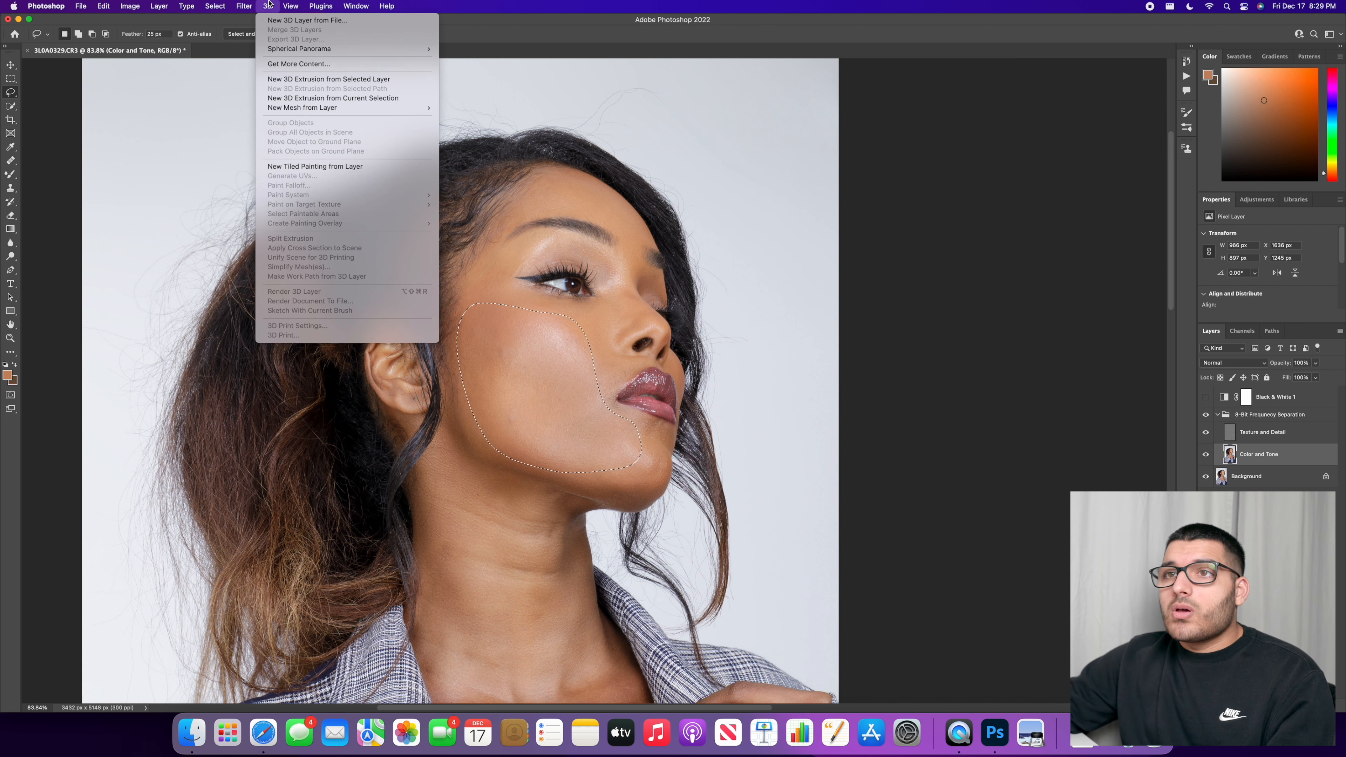
{"action": "mouse_move", "coordinate": [289, 142]}
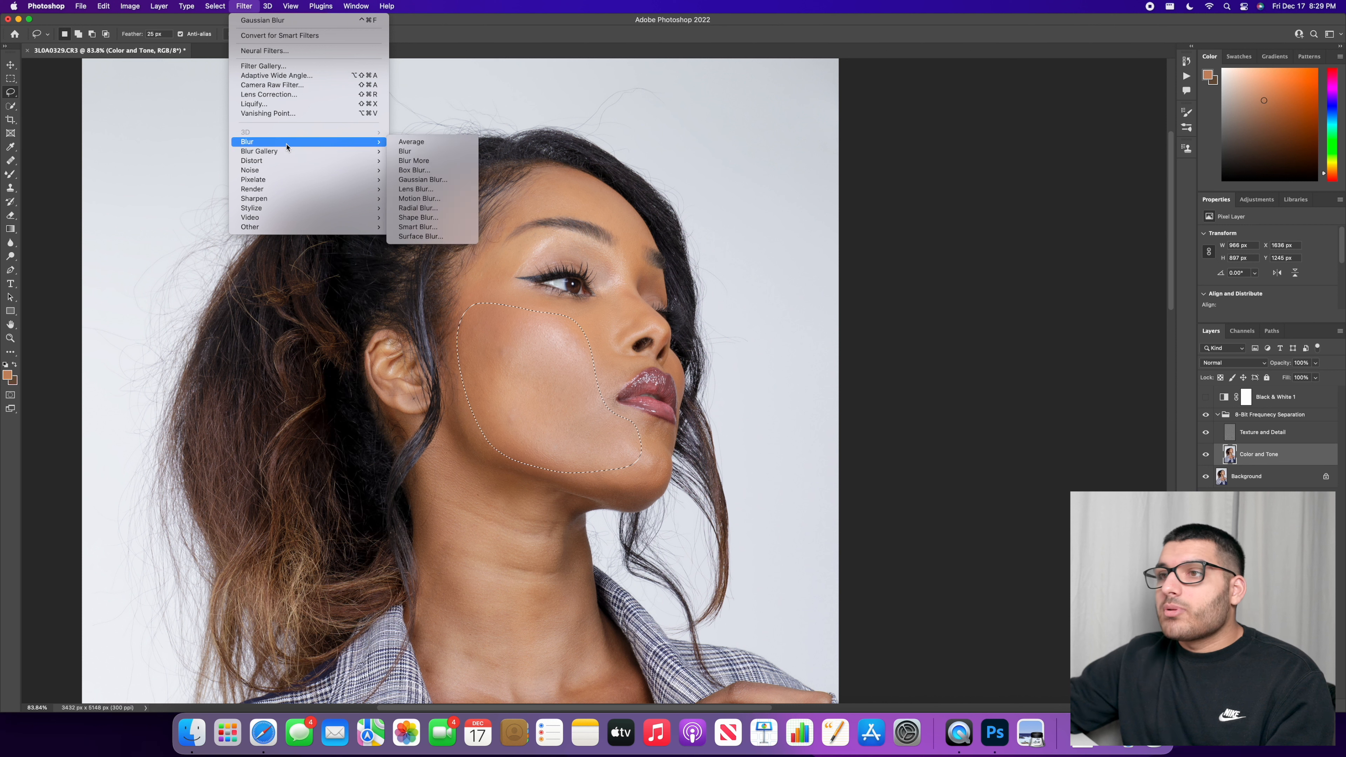
{"action": "left_click", "coordinate": [432, 181]}
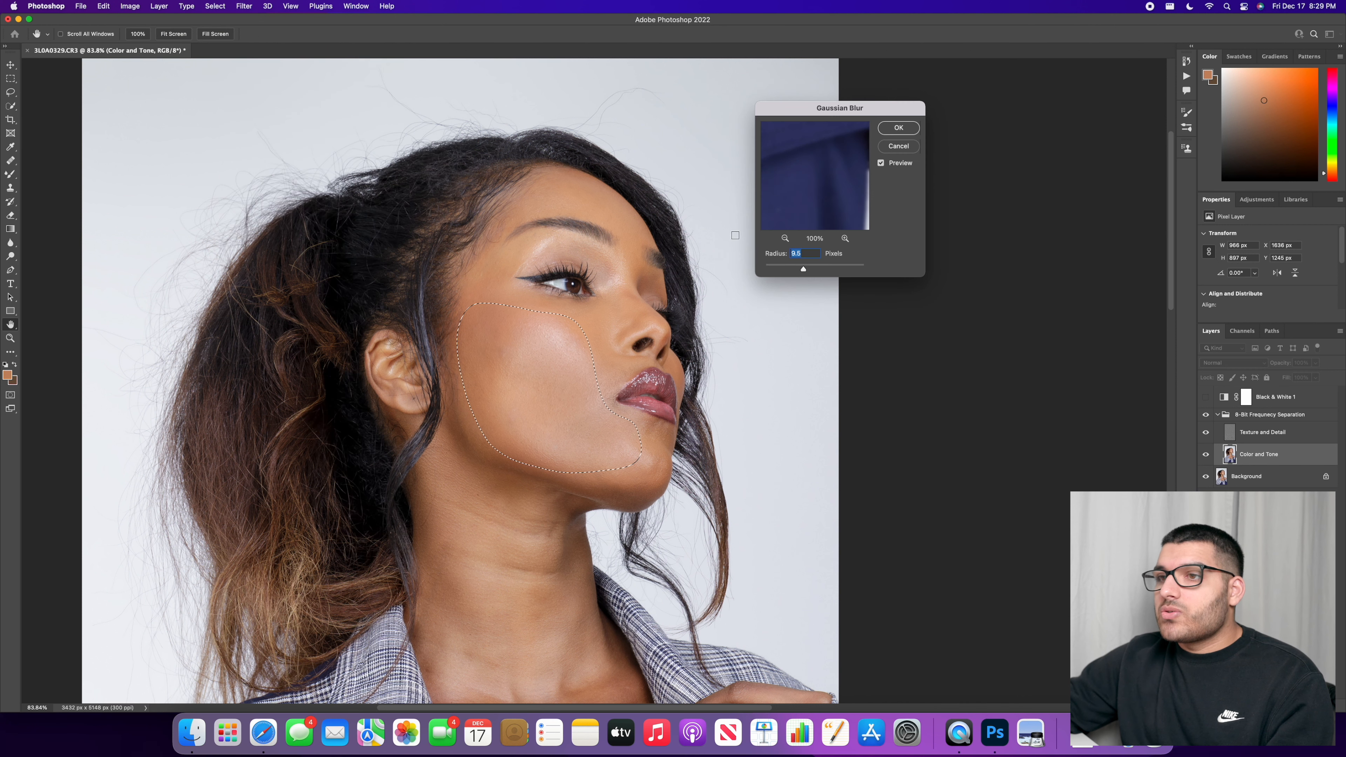
{"action": "left_click_drag", "start_coordinate": [804, 269], "coordinate": [813, 268]}
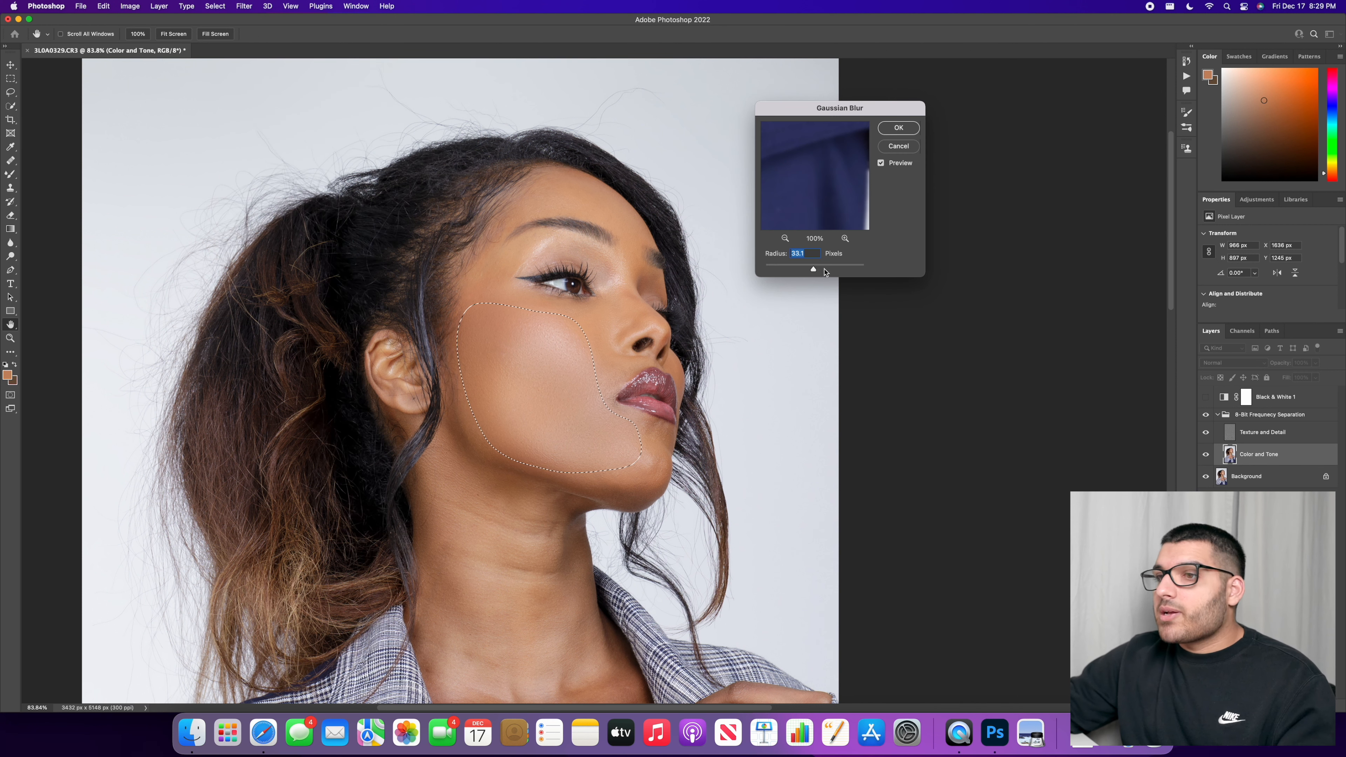
{"action": "left_click", "coordinate": [898, 127]}
{"action": "right_click", "coordinate": [551, 361]}
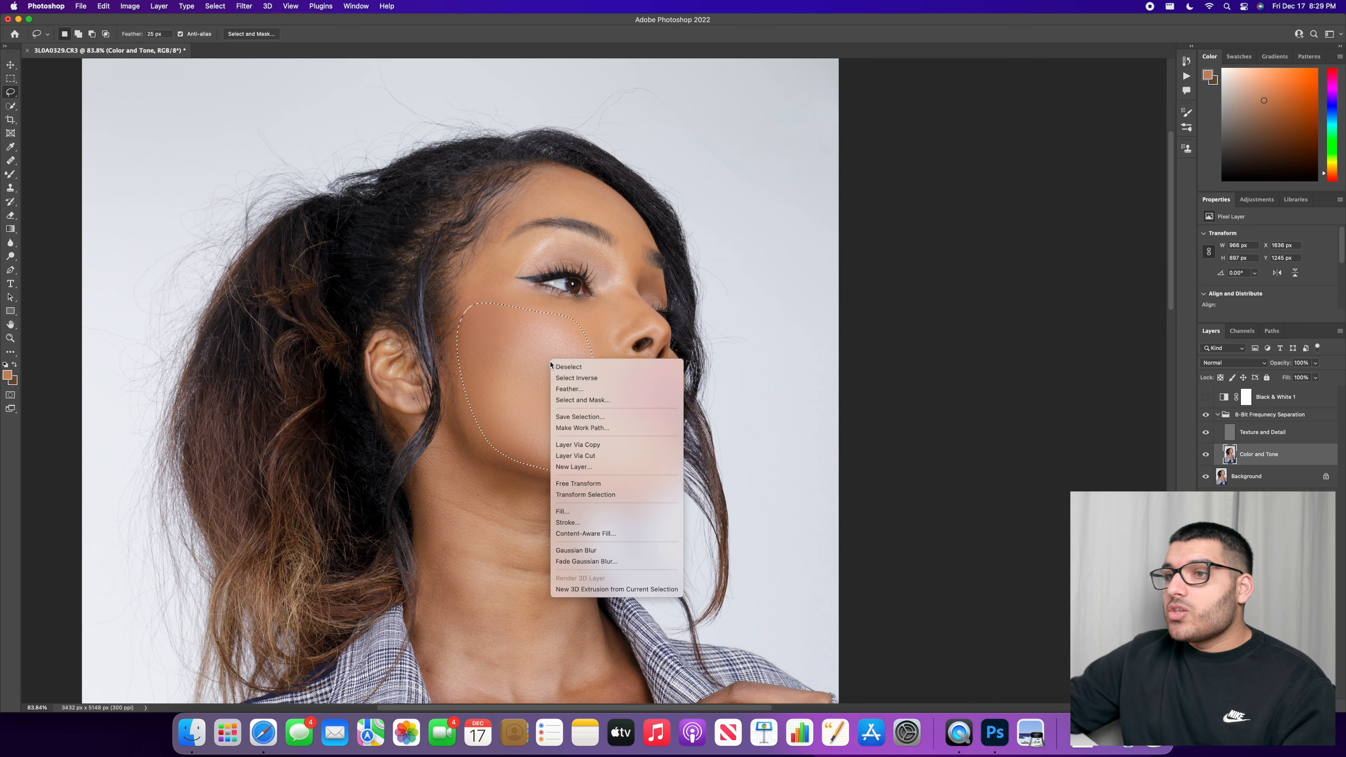
{"action": "left_click", "coordinate": [569, 366]}
Step: Hide the 8-Bit Frequnecy Separation group to compare the retouched skin with the original portrait
{"action": "scroll", "coordinate": [588, 429], "scroll_direction": "down", "scroll_amount": 2}
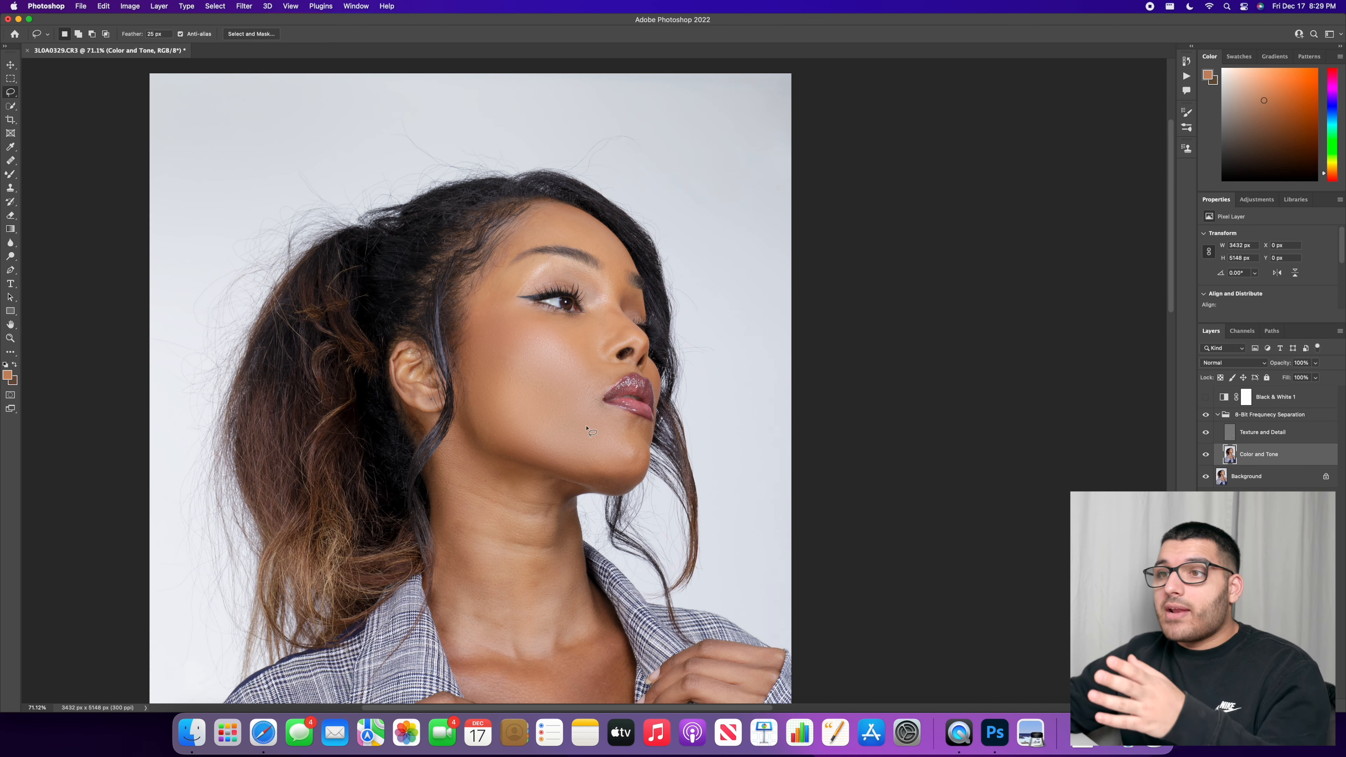
{"action": "scroll", "coordinate": [588, 430], "scroll_direction": "up", "scroll_amount": 4}
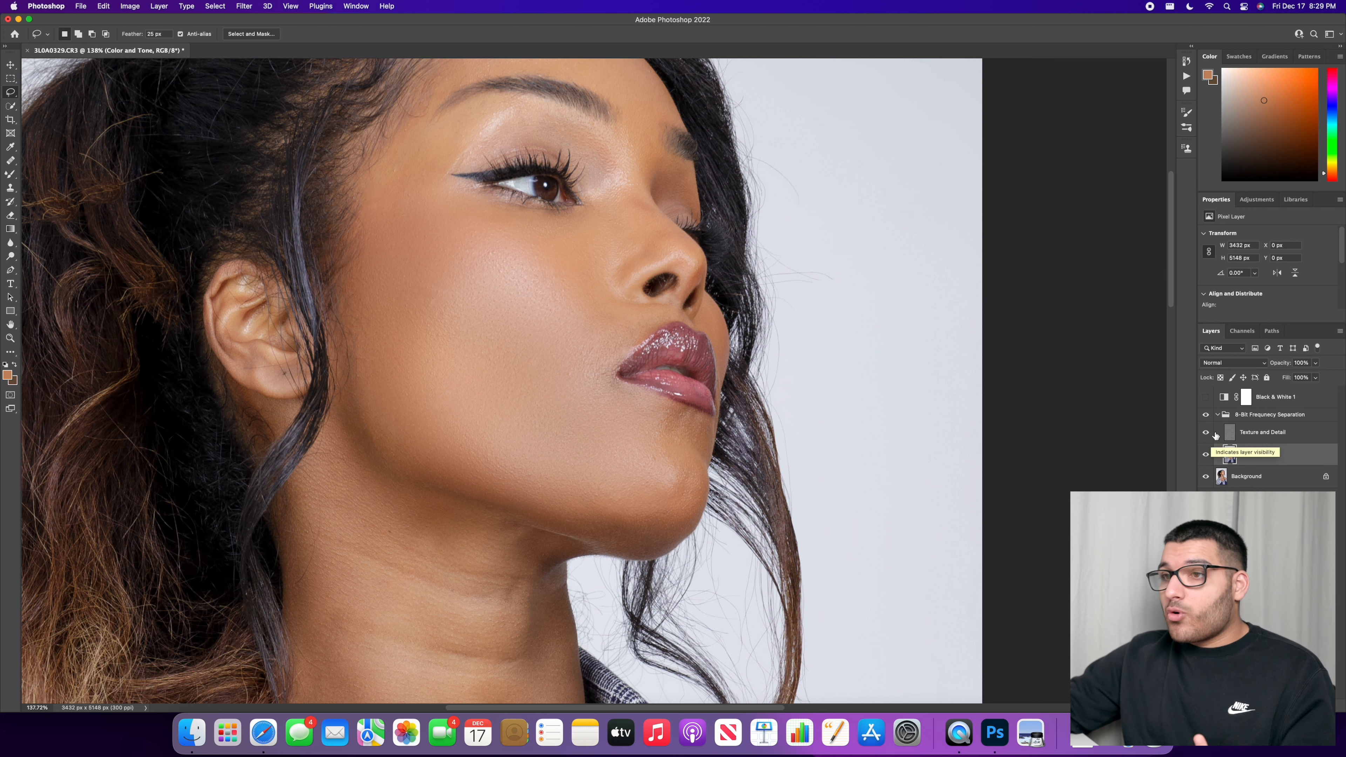
{"action": "left_click", "coordinate": [1206, 414]}
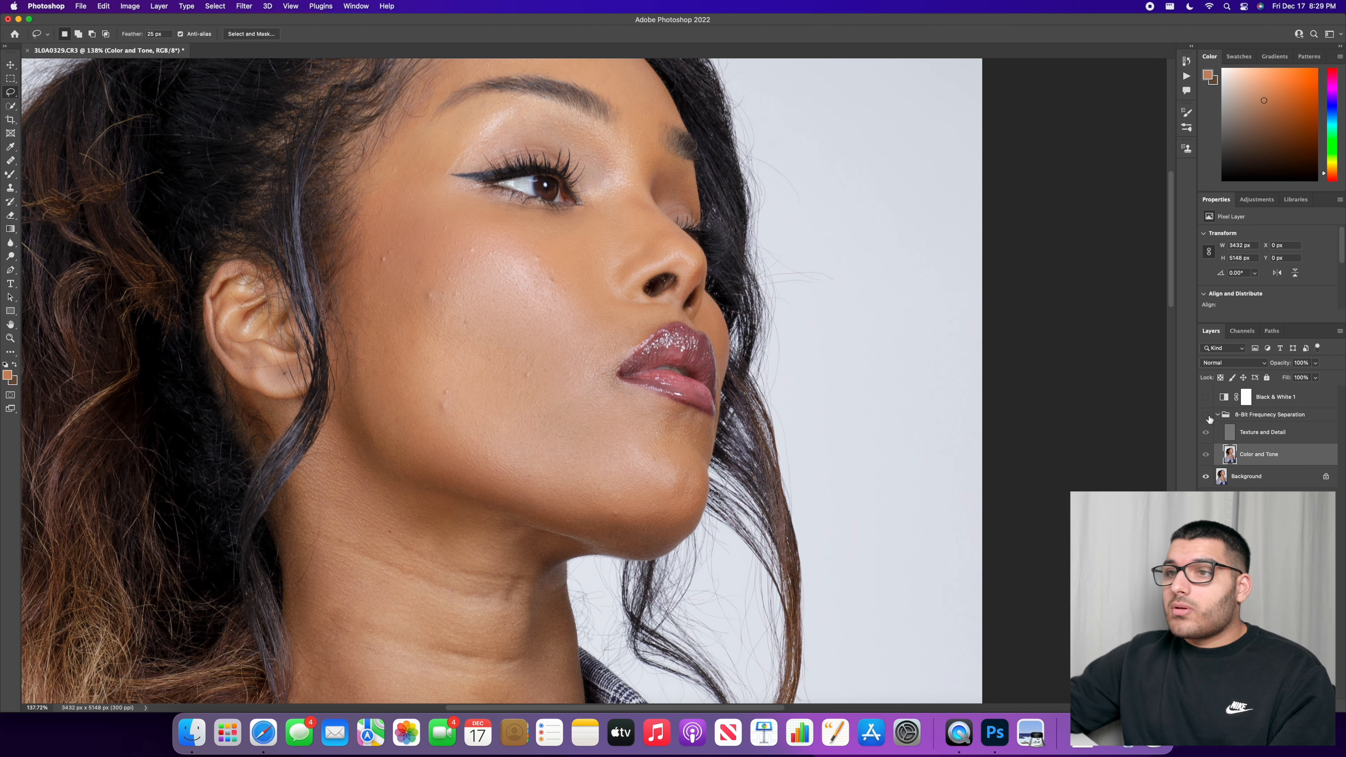
{"action": "scroll", "coordinate": [587, 505], "scroll_direction": "down", "scroll_amount": 3}
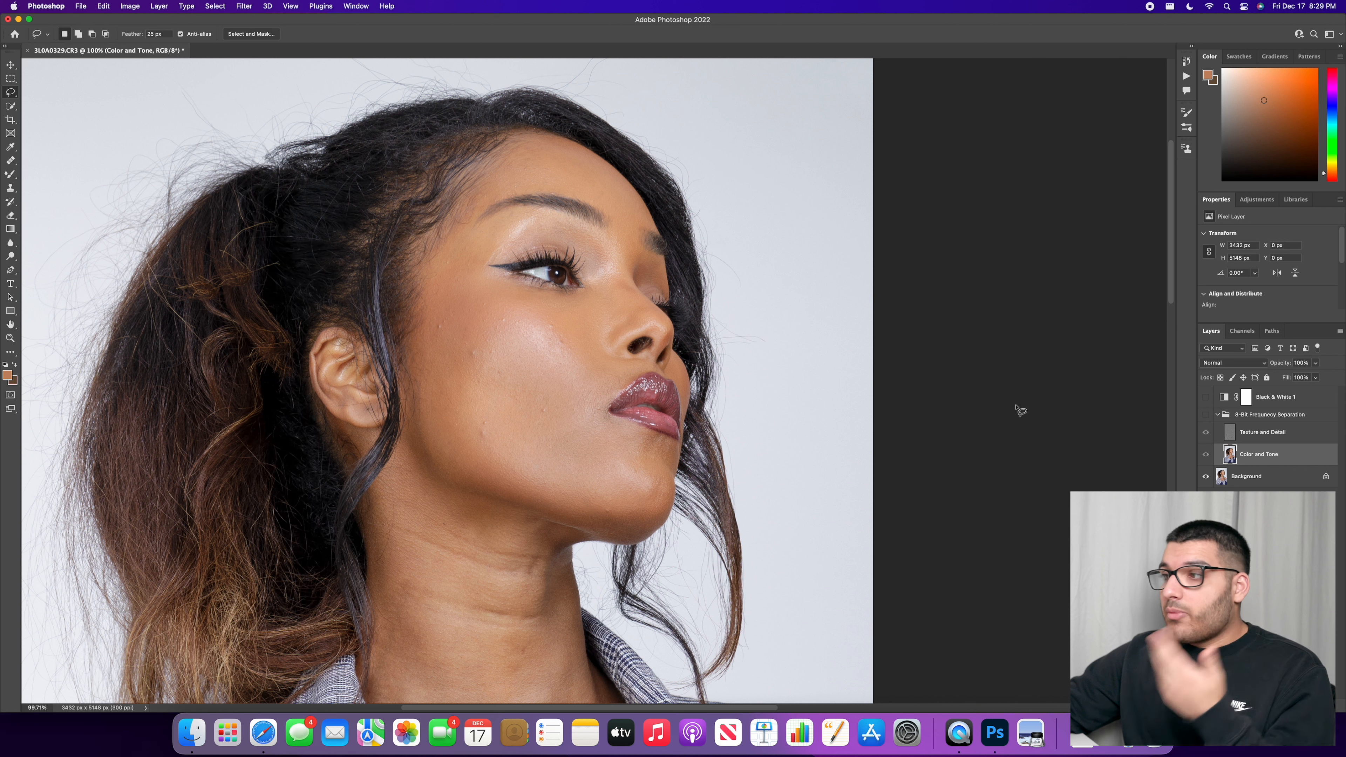
Step: Show the 8-Bit Frequnecy Separation group again and inspect the retouched face, neck and chest
{"action": "left_click", "coordinate": [1204, 416]}
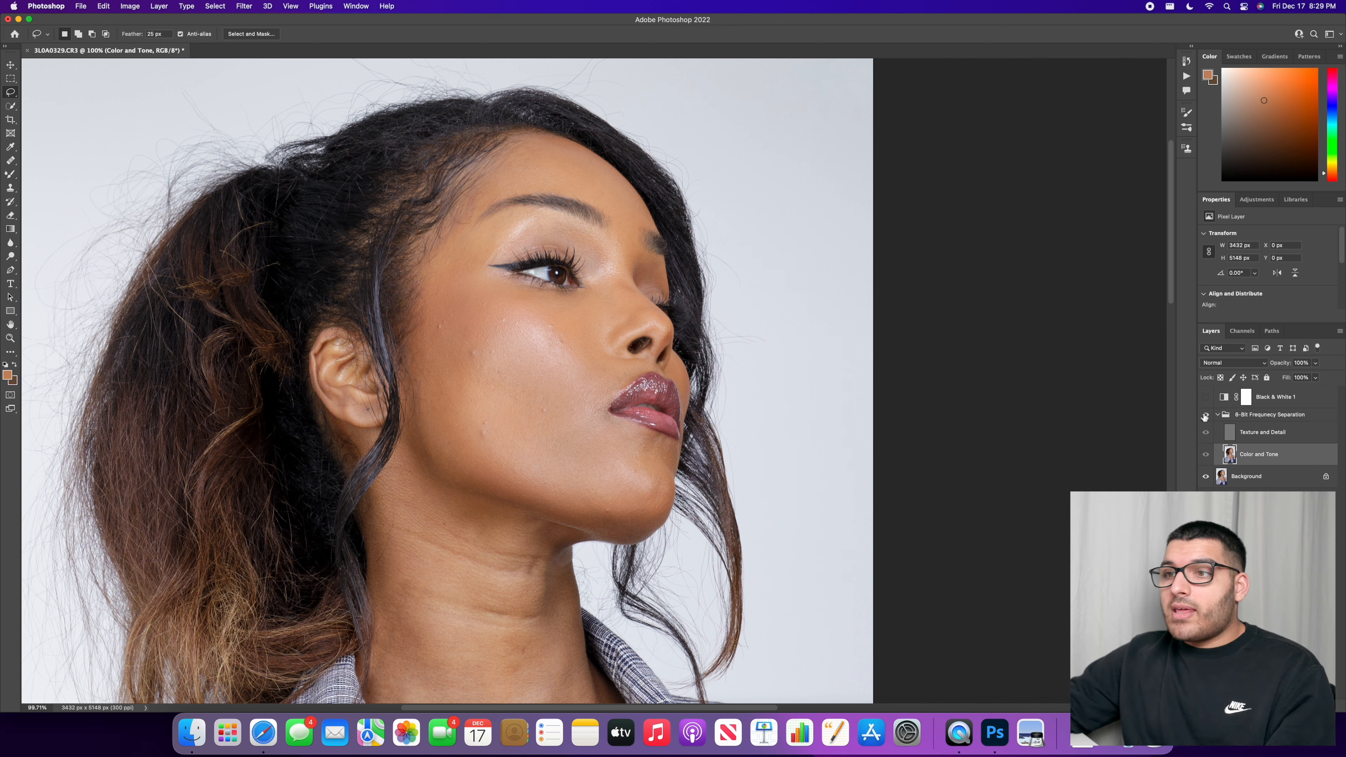
{"action": "scroll", "coordinate": [598, 424], "scroll_direction": "down", "scroll_amount": 2}
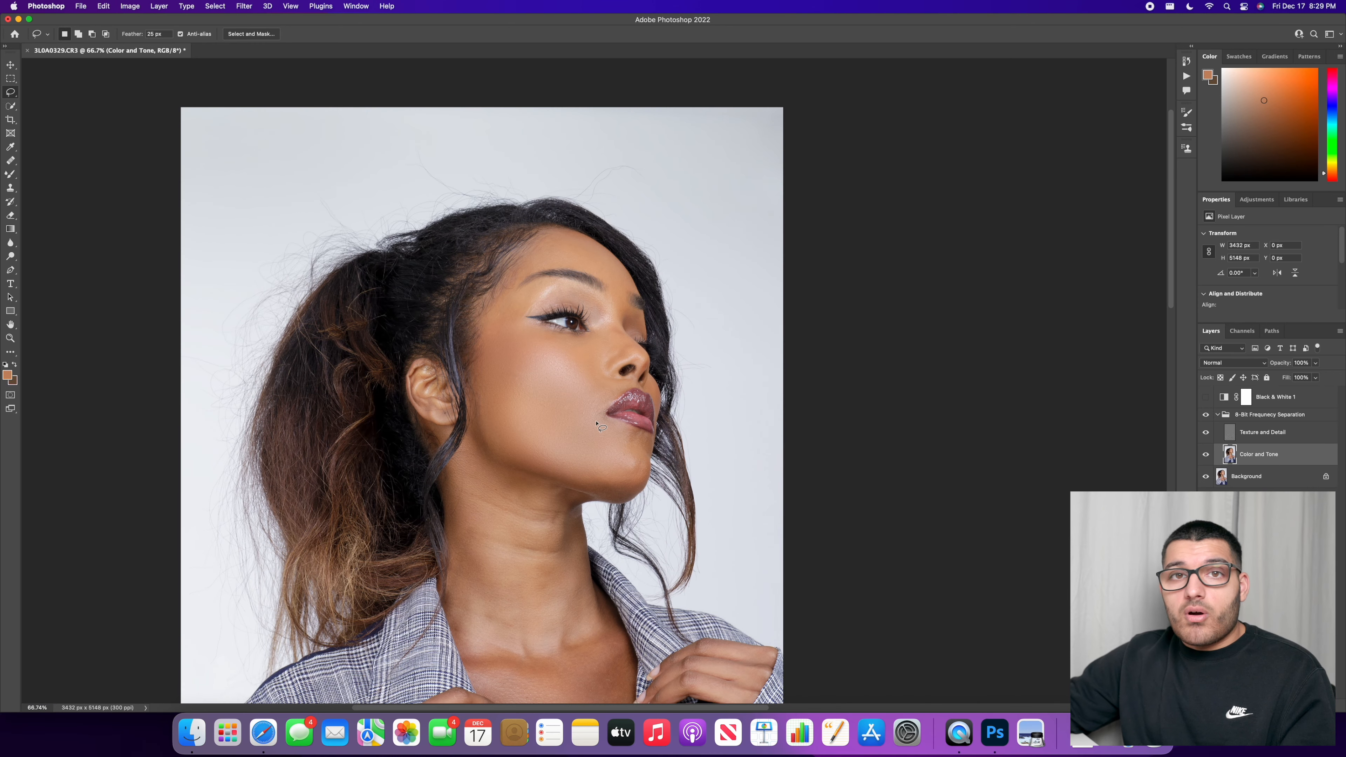
{"action": "scroll", "coordinate": [596, 423], "scroll_direction": "down", "scroll_amount": 1}
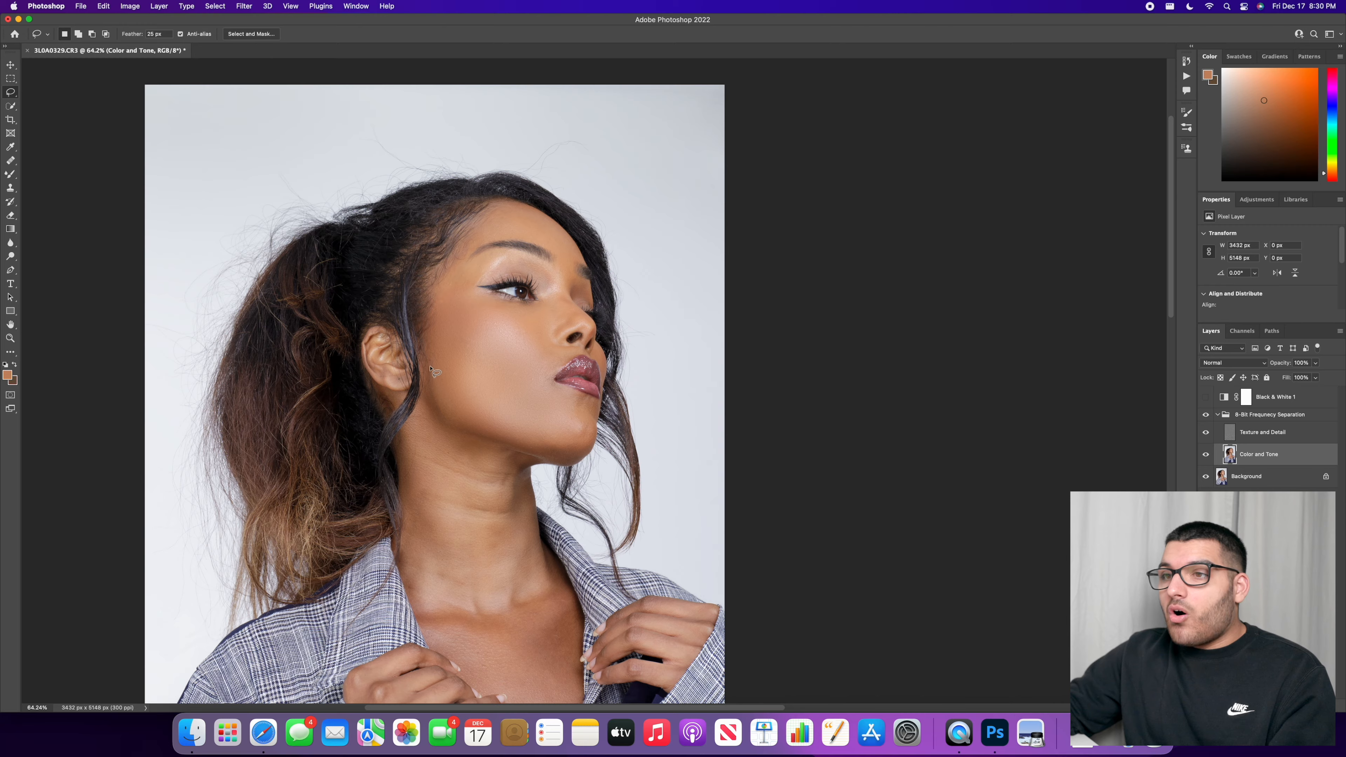
{"action": "scroll", "coordinate": [454, 360], "scroll_direction": "up", "scroll_amount": 5}
{"action": "scroll", "coordinate": [495, 365], "scroll_direction": "down", "scroll_amount": 5}
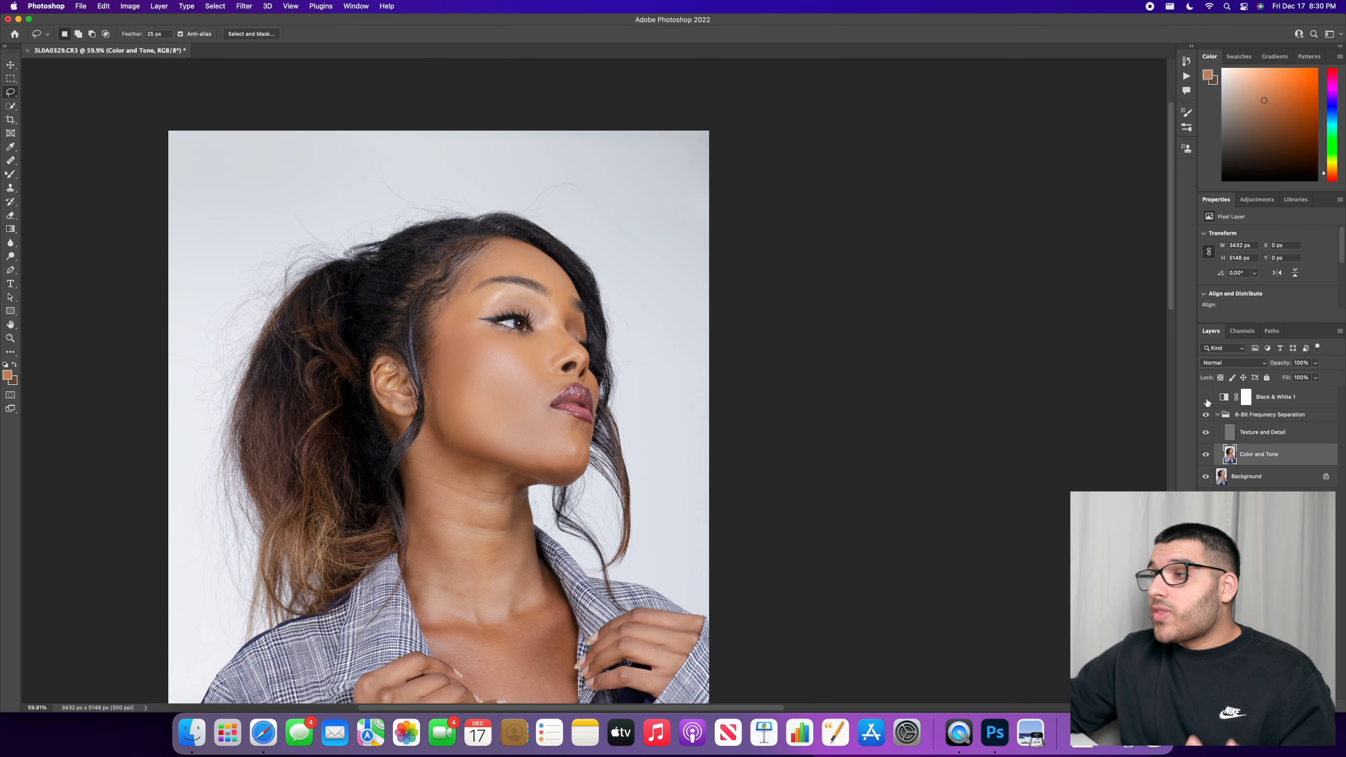
Step: Check the retouched skin in monochrome by temporarily showing the Black & White 1 layer and toggling the 8-Bit Frequnecy Separation group
{"action": "left_click", "coordinate": [1206, 398]}
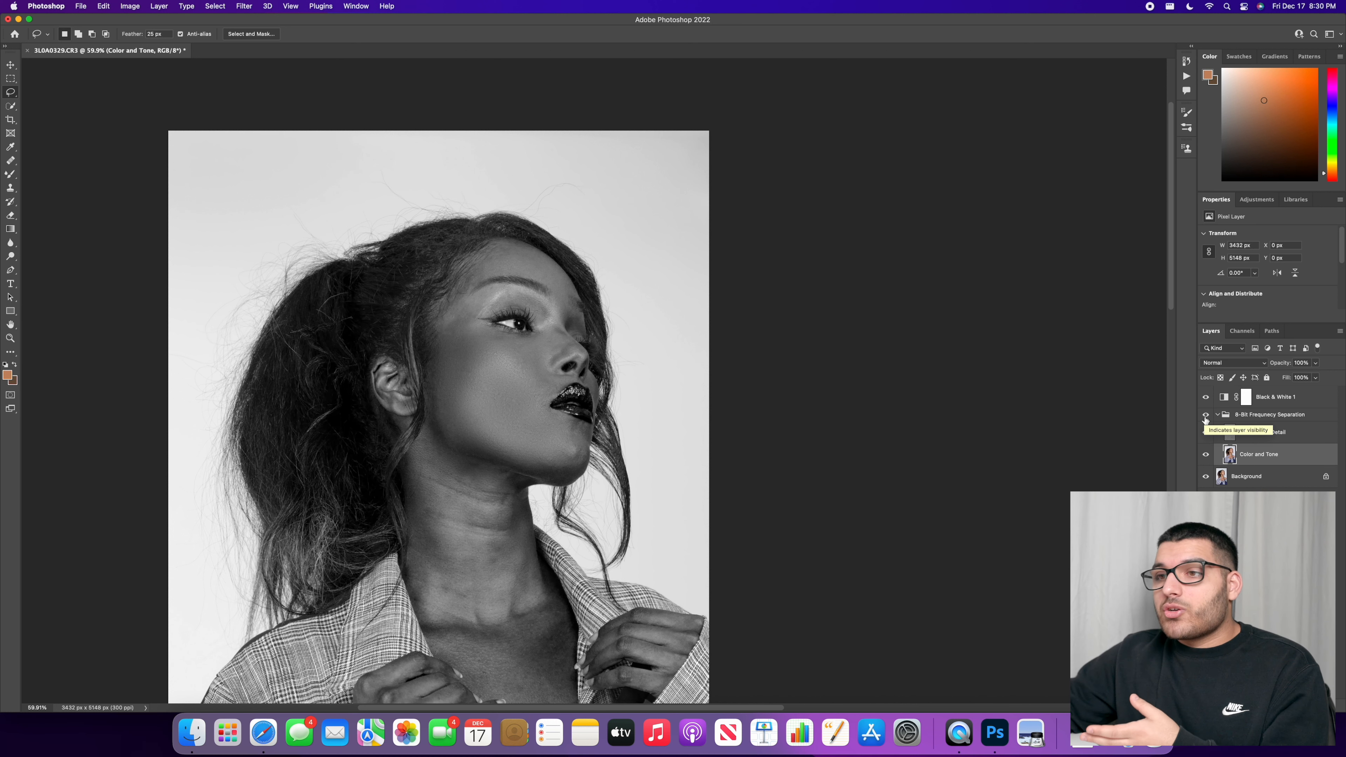
{"action": "left_click", "coordinate": [1205, 415]}
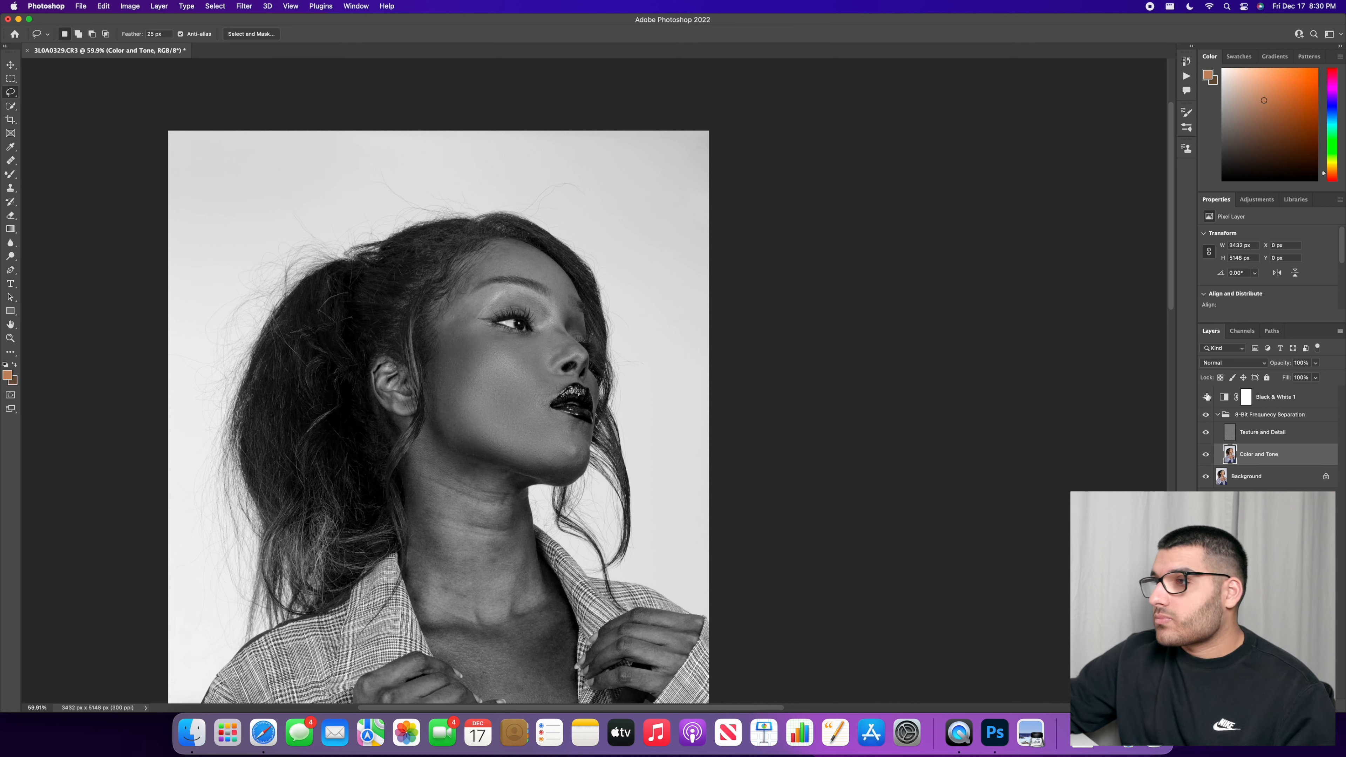
{"action": "left_click", "coordinate": [1206, 397]}
Step: Undo the Gaussian Blur on the cheek and clear the restored selection
{"action": "scroll", "coordinate": [543, 408], "scroll_direction": "up", "scroll_amount": 3}
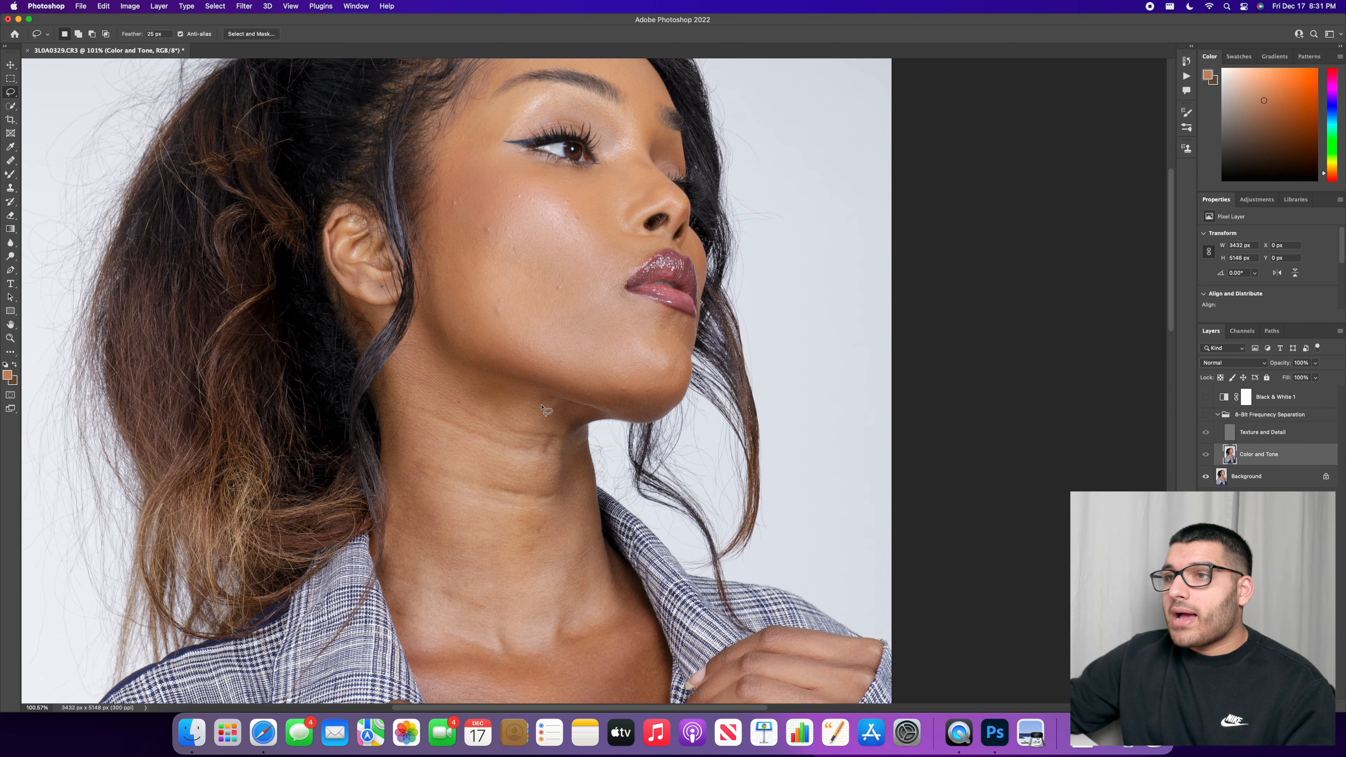
{"action": "key", "text": "super+z"}
{"action": "key", "text": "super+z"}
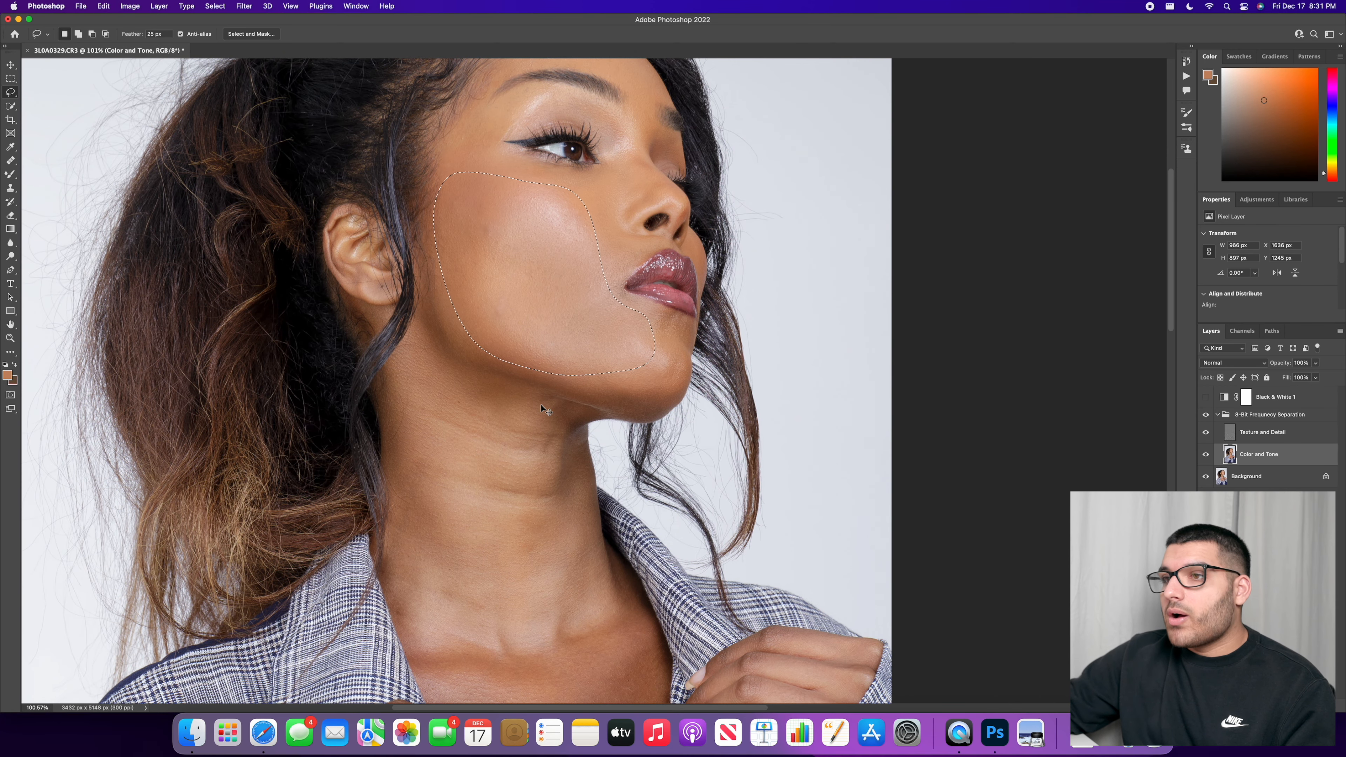
{"action": "right_click", "coordinate": [544, 325]}
{"action": "left_click", "coordinate": [562, 320]}
{"action": "key", "text": "super+0"}
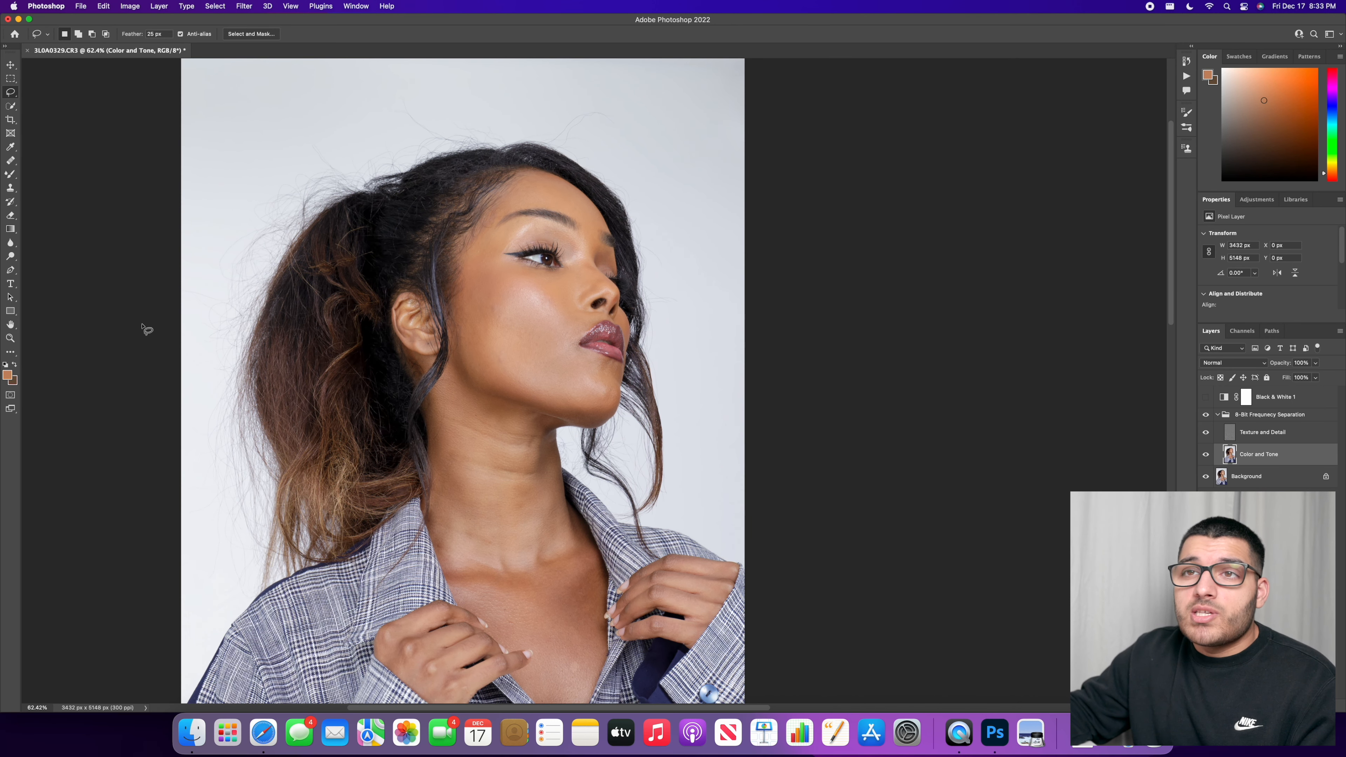
Step: Activate the Mixer Brush for the Color and Tone layer and show the Black & White 1 layer
{"action": "left_click", "coordinate": [18, 180]}
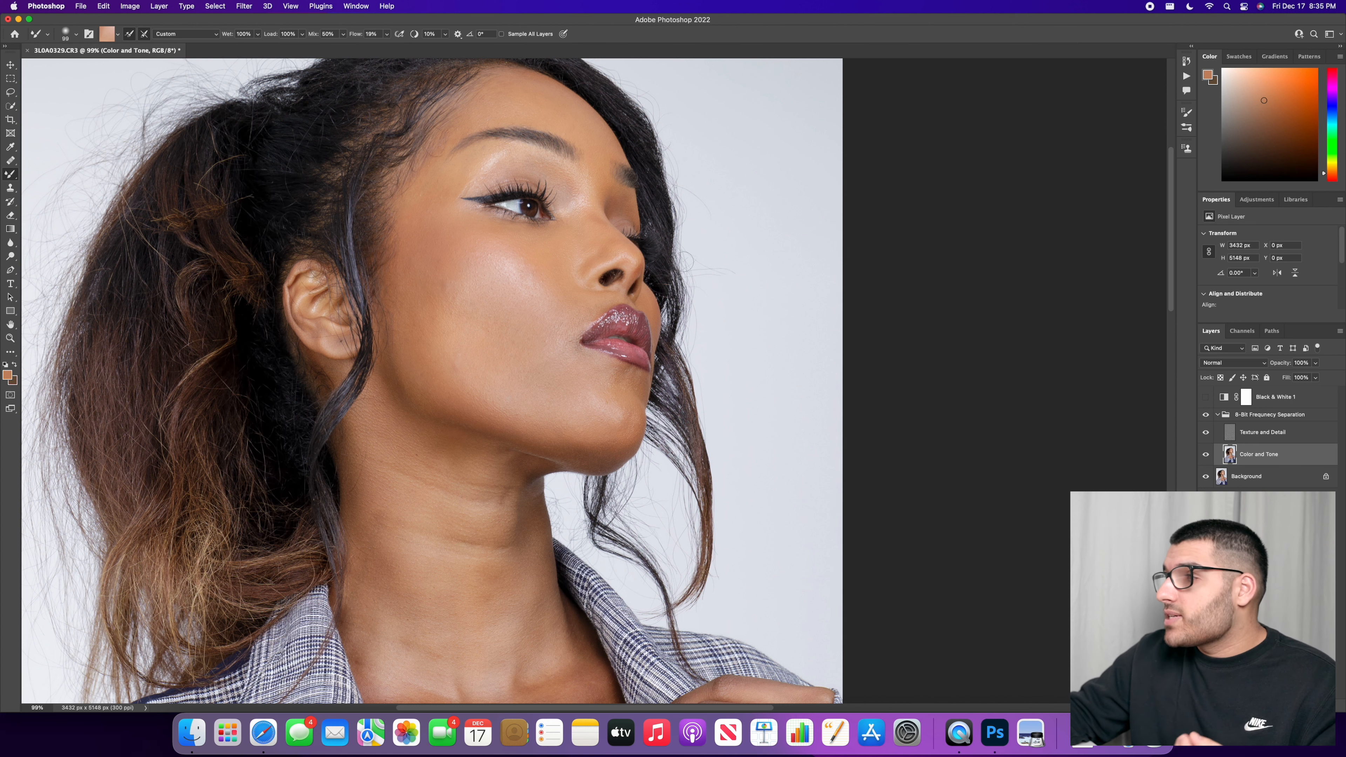
{"action": "left_click", "coordinate": [1206, 398]}
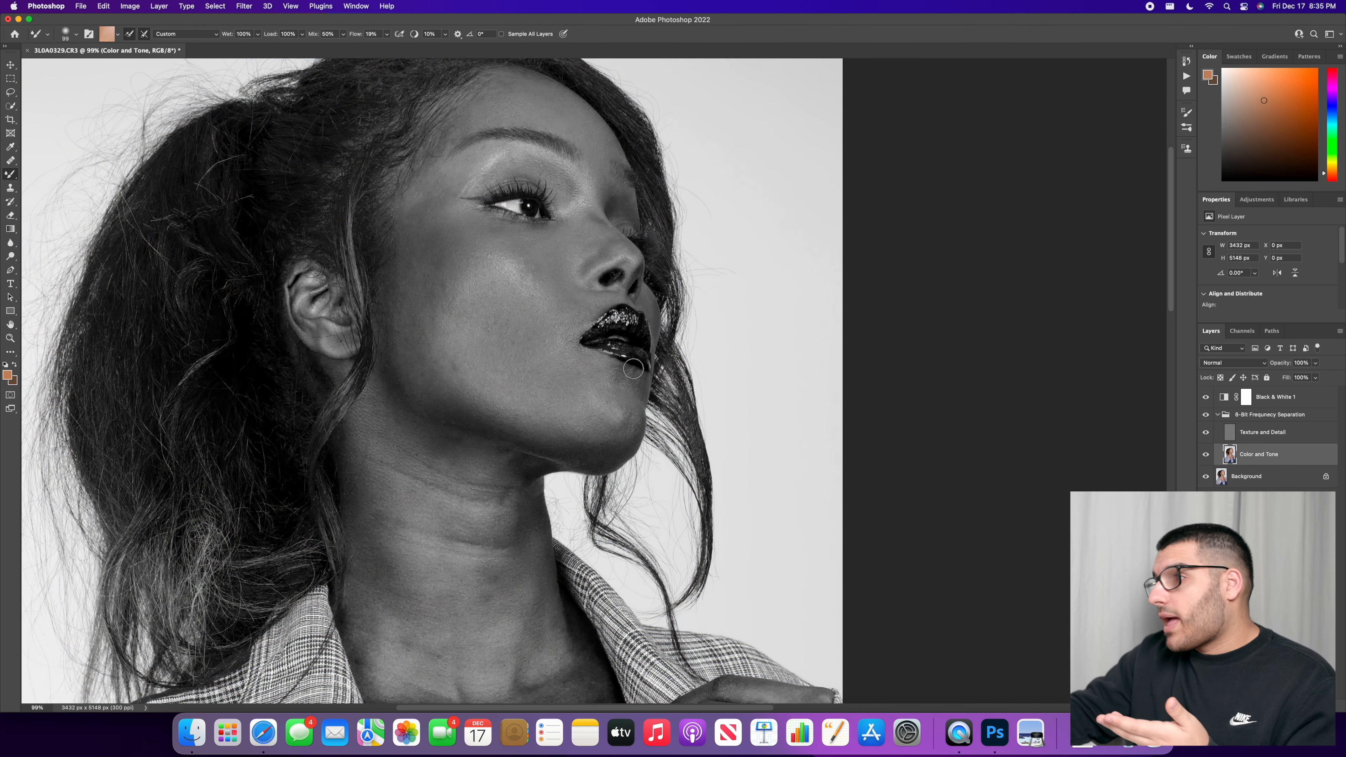
{"action": "scroll", "coordinate": [456, 286], "scroll_direction": "down", "scroll_amount": 2}
{"action": "scroll", "coordinate": [457, 286], "scroll_direction": "down", "scroll_amount": 3}
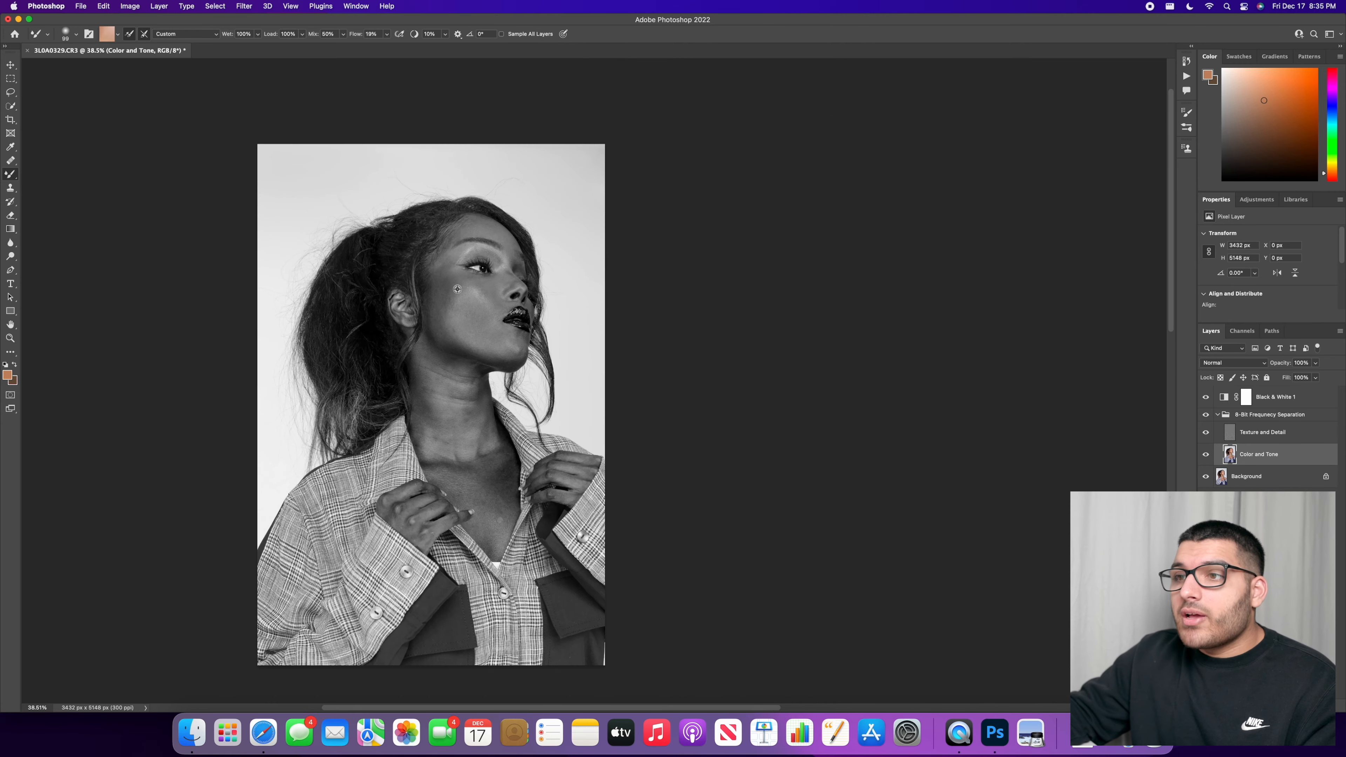
{"action": "scroll", "coordinate": [457, 287], "scroll_direction": "up", "scroll_amount": 2}
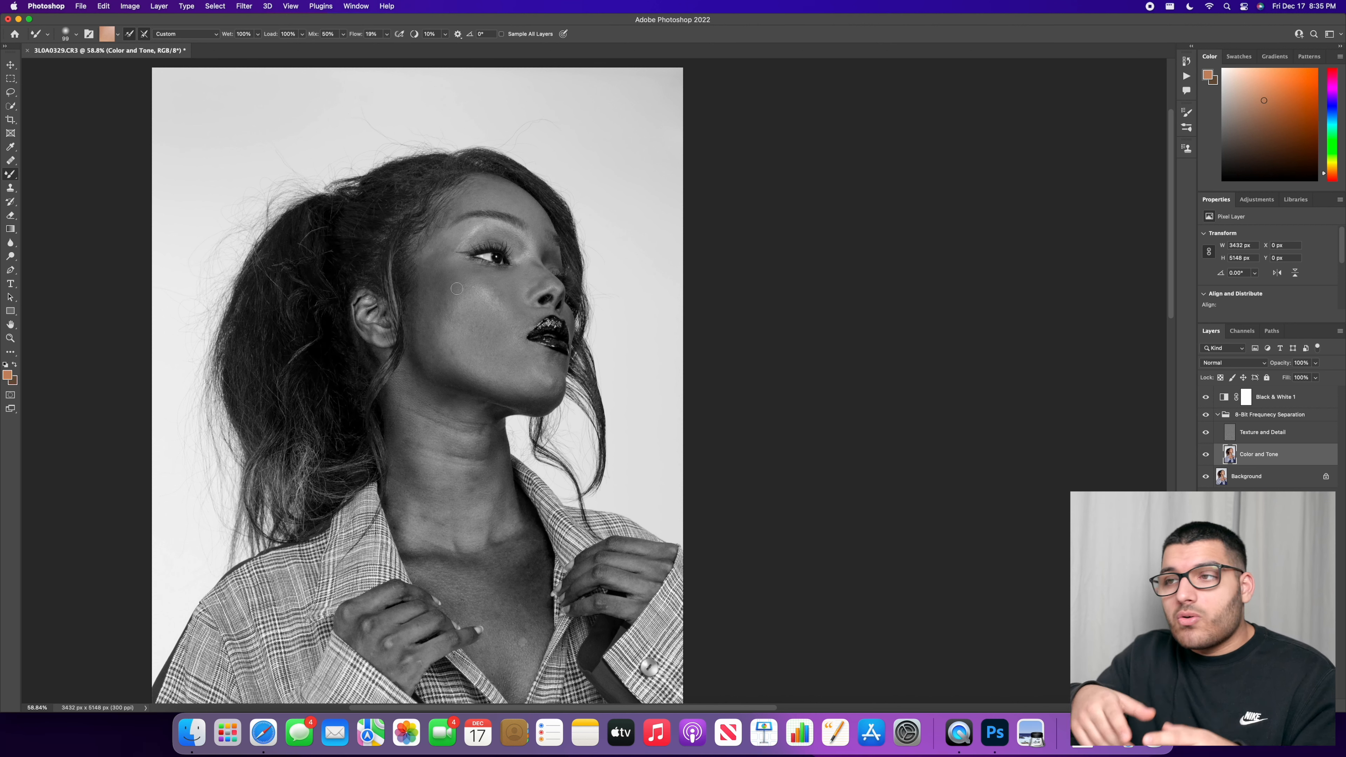
{"action": "scroll", "coordinate": [428, 538], "scroll_direction": "up", "scroll_amount": 3}
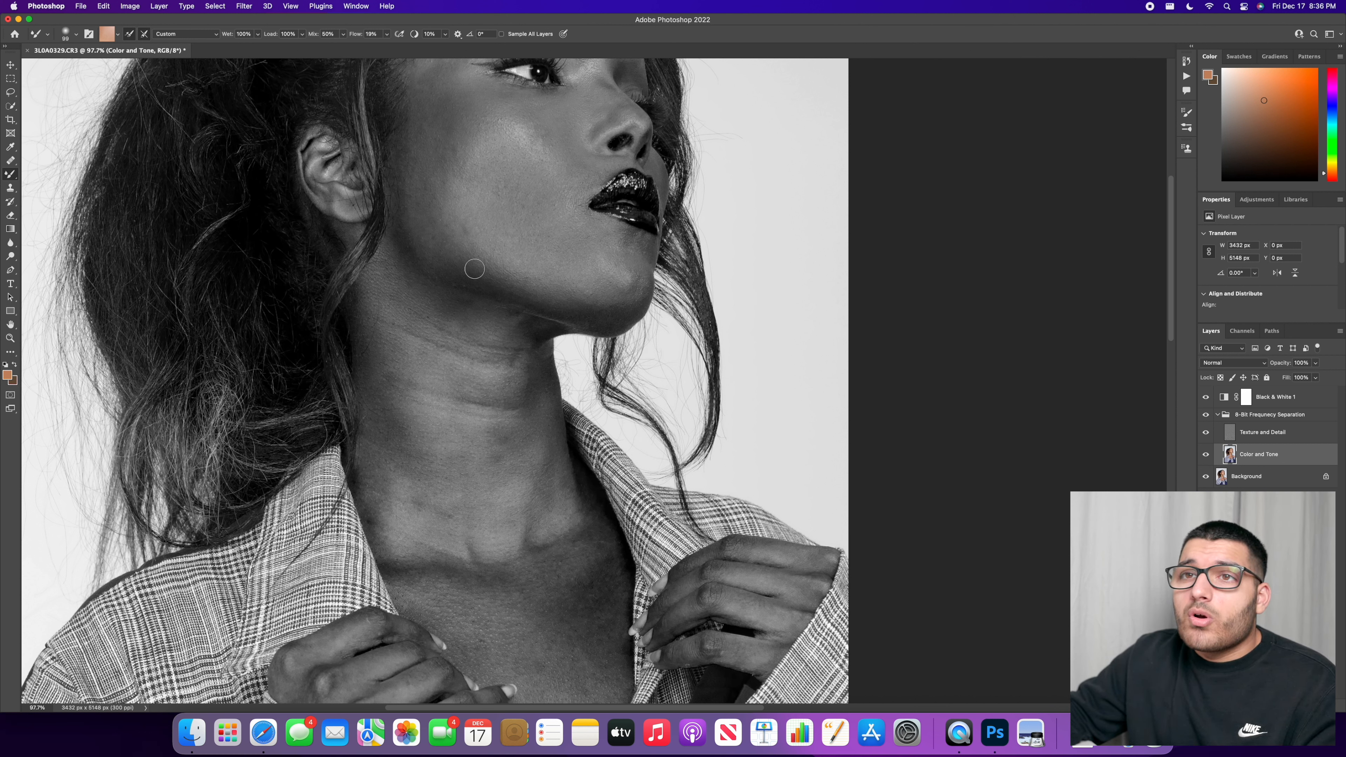
Step: Set the Mixer Brush size to 175 px for working on the neck
{"action": "left_click", "coordinate": [76, 34]}
{"action": "left_click_drag", "start_coordinate": [96, 67], "coordinate": [105, 67]}
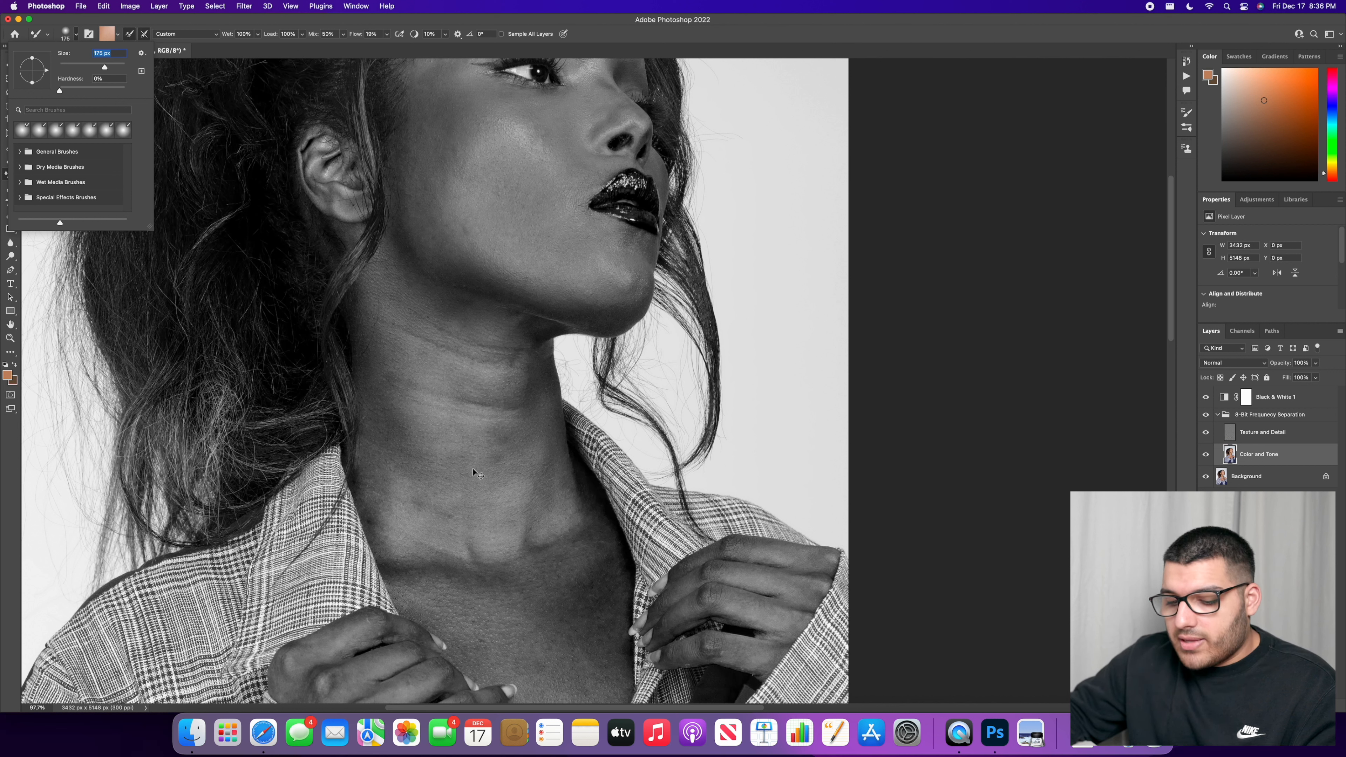
{"action": "key", "text": "Return"}
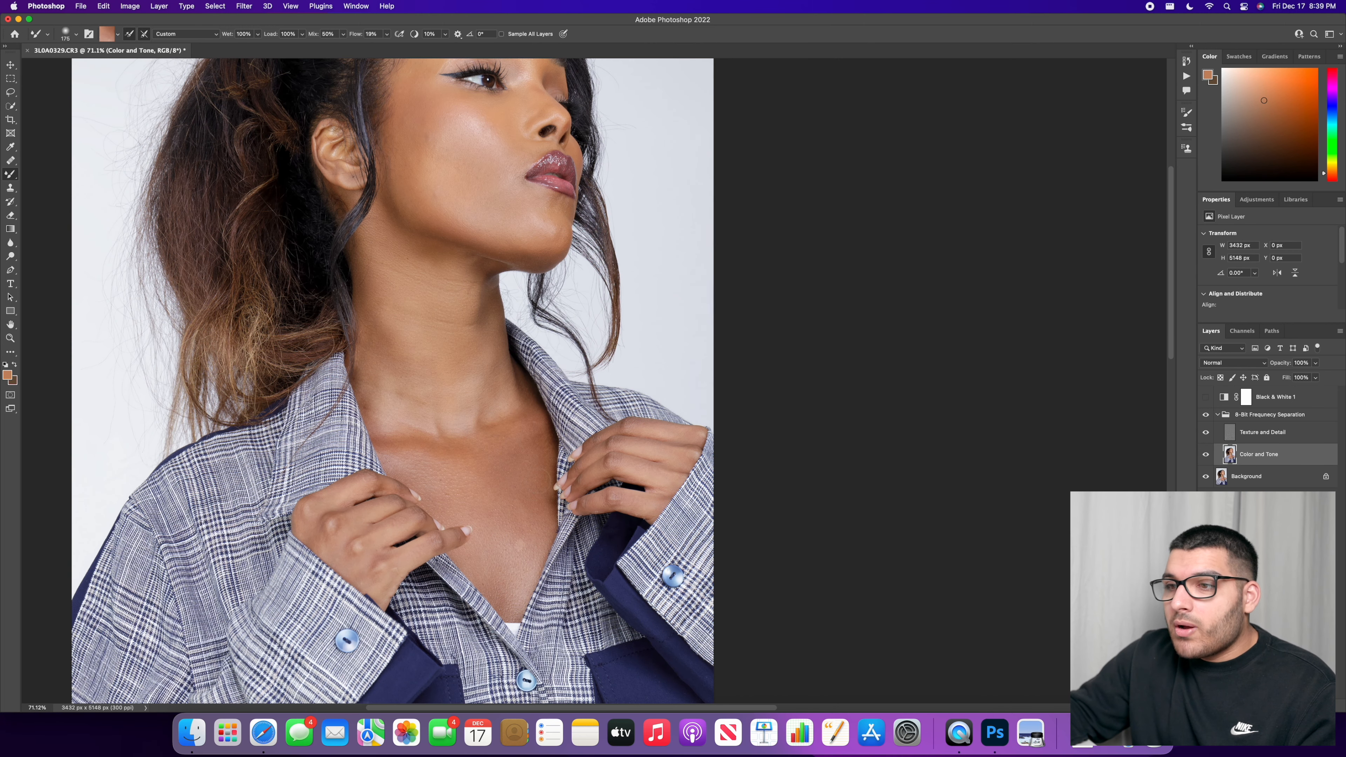
Step: Review the whole portrait in colour, then show the Black & White 1 layer to judge the skin tones
{"action": "scroll", "coordinate": [520, 426], "scroll_direction": "down", "scroll_amount": 8}
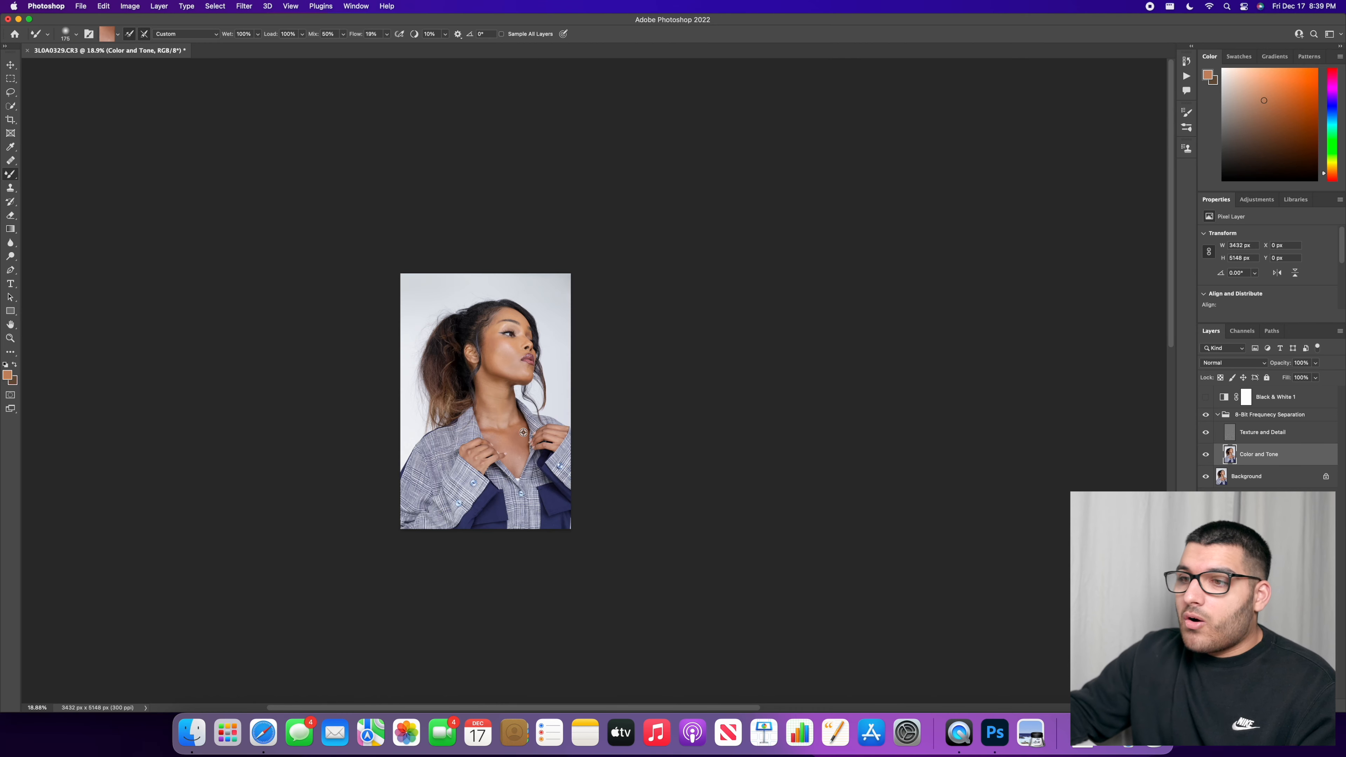
{"action": "scroll", "coordinate": [525, 437], "scroll_direction": "up", "scroll_amount": 5}
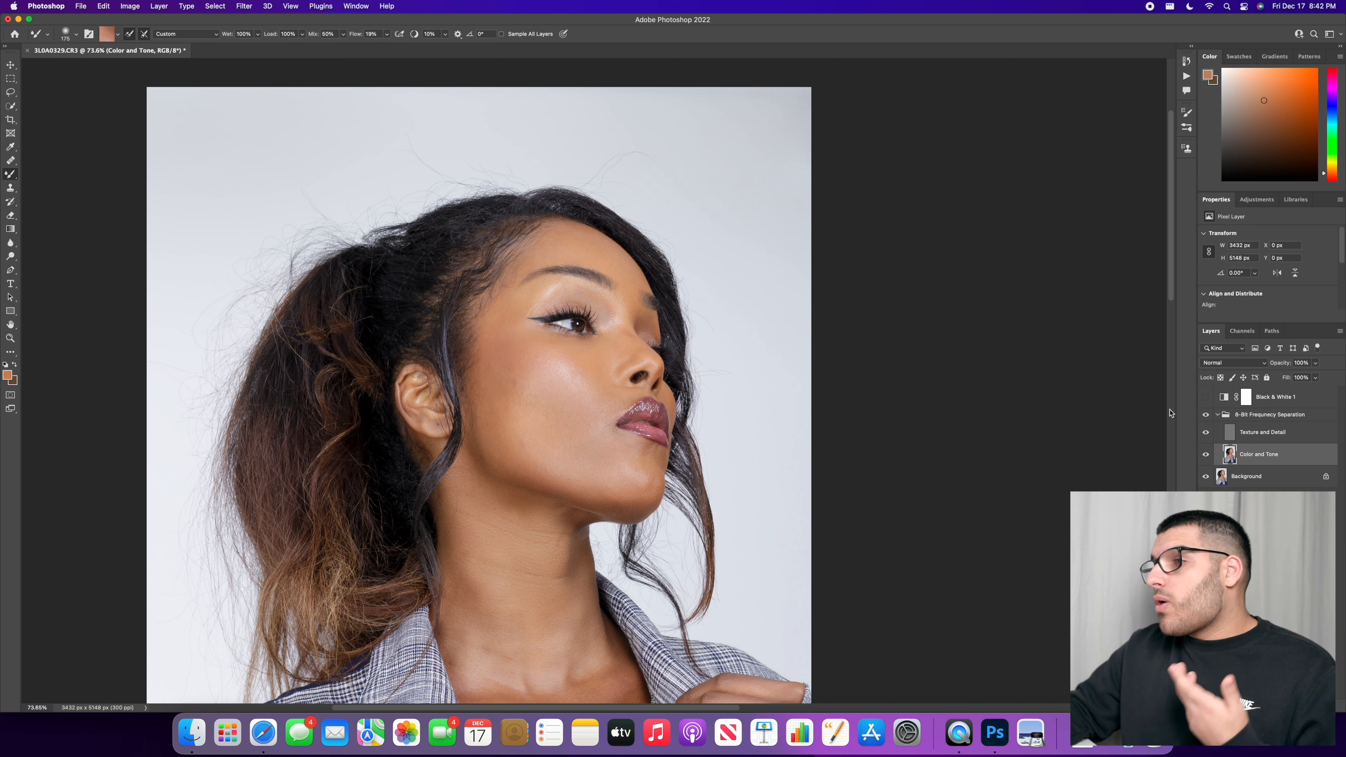
{"action": "left_click", "coordinate": [1206, 397]}
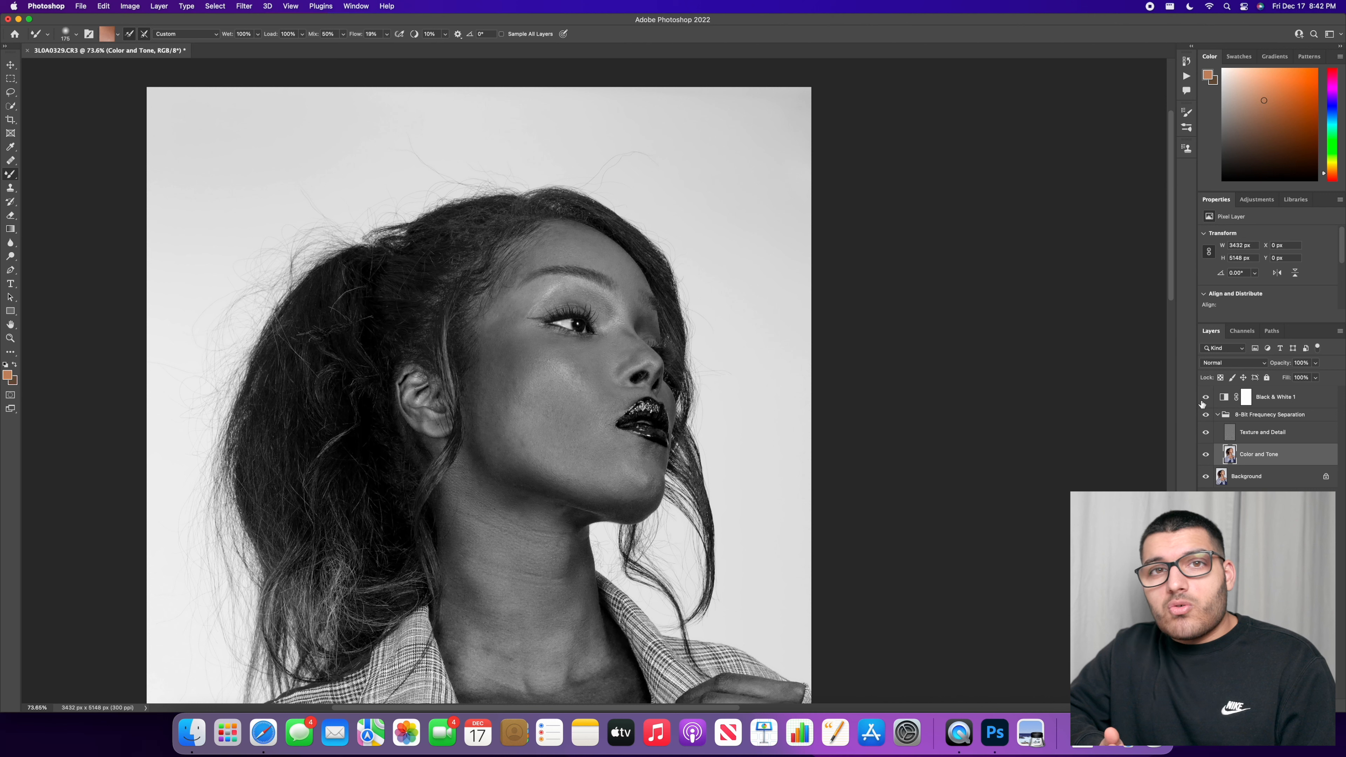
{"action": "scroll", "coordinate": [509, 417], "scroll_direction": "down", "scroll_amount": 2}
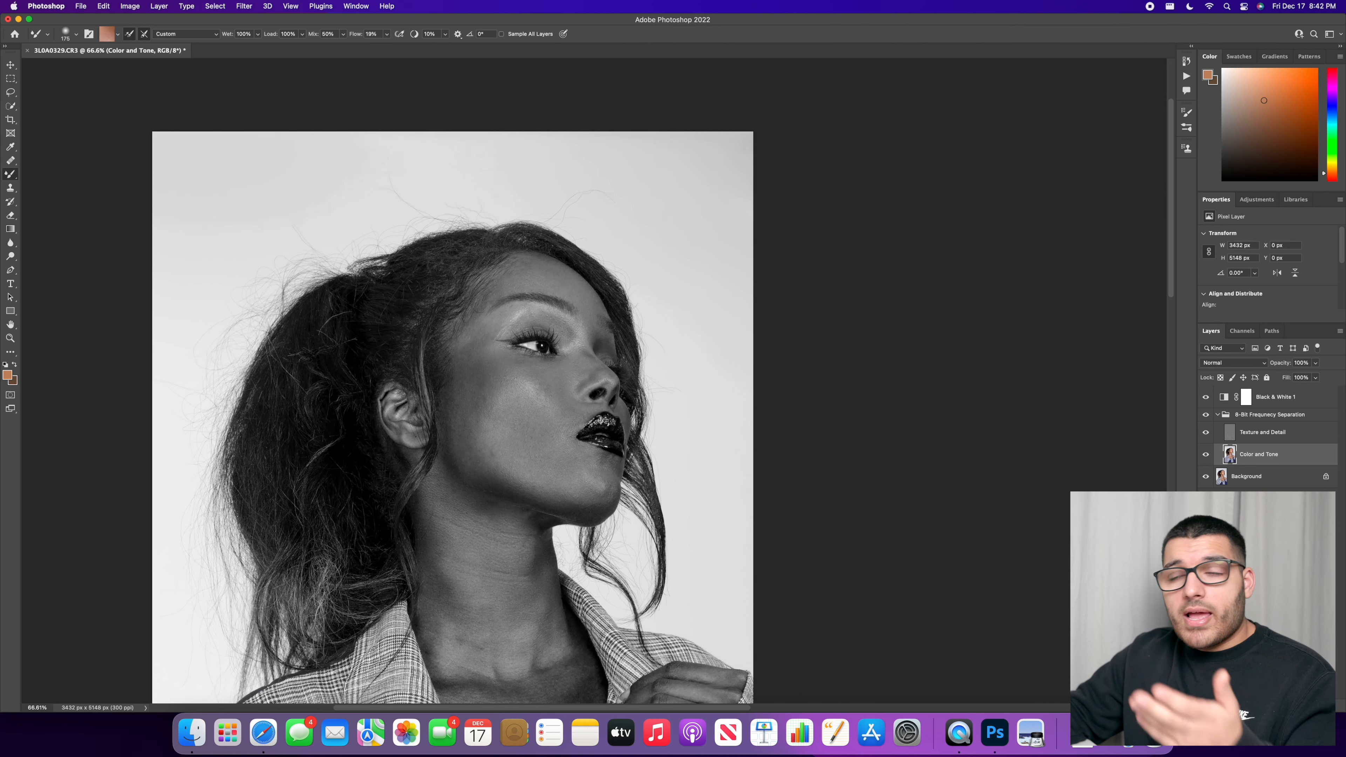
{"action": "scroll", "coordinate": [498, 411], "scroll_direction": "up", "scroll_amount": 4}
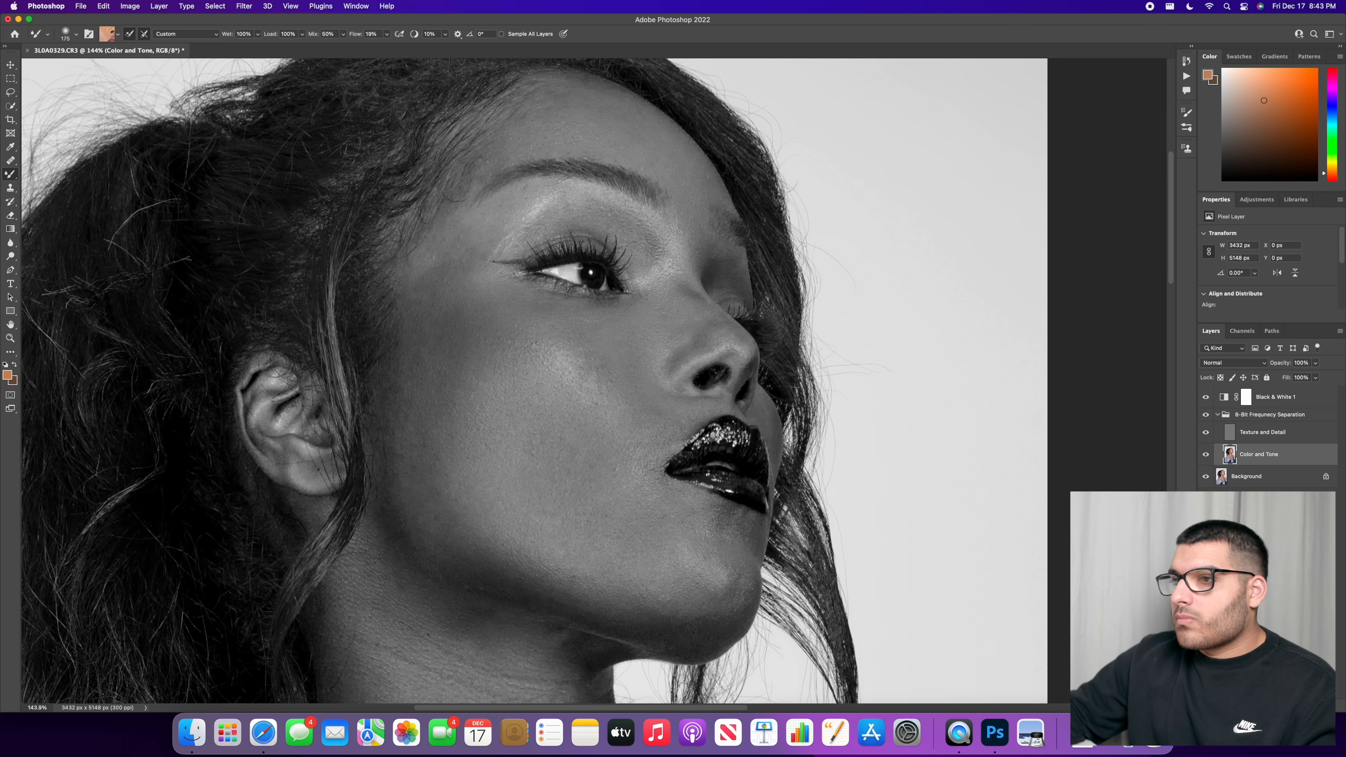
Step: Examine the cheek, jaw, temple and forehead in monochrome for patchy light and dark transitions
{"action": "scroll", "coordinate": [530, 355], "scroll_direction": "down", "scroll_amount": 4}
{"action": "scroll", "coordinate": [509, 371], "scroll_direction": "up", "scroll_amount": 4}
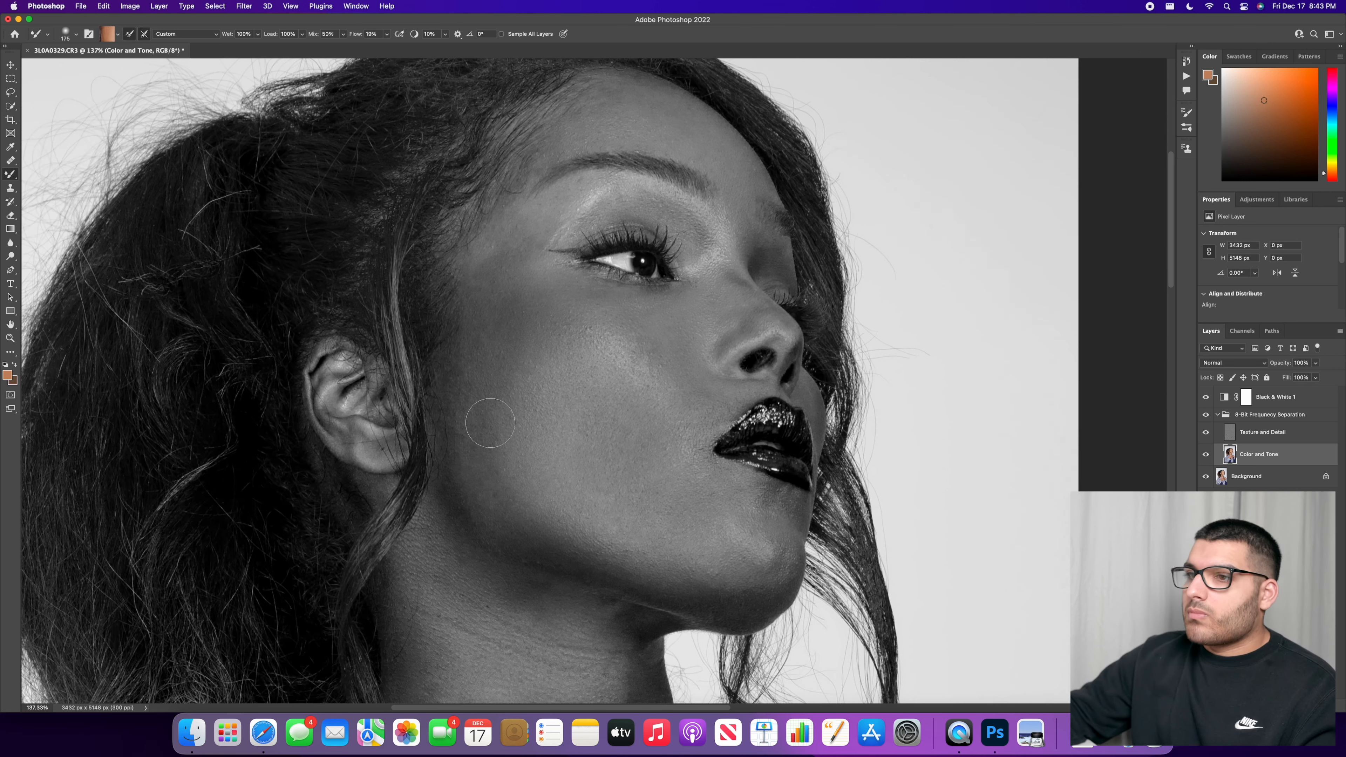
{"action": "scroll", "coordinate": [506, 352], "scroll_direction": "down", "scroll_amount": 5}
{"action": "scroll", "coordinate": [506, 345], "scroll_direction": "up", "scroll_amount": 9}
{"action": "scroll", "coordinate": [496, 321], "scroll_direction": "down", "scroll_amount": 9}
{"action": "scroll", "coordinate": [495, 321], "scroll_direction": "up", "scroll_amount": 4}
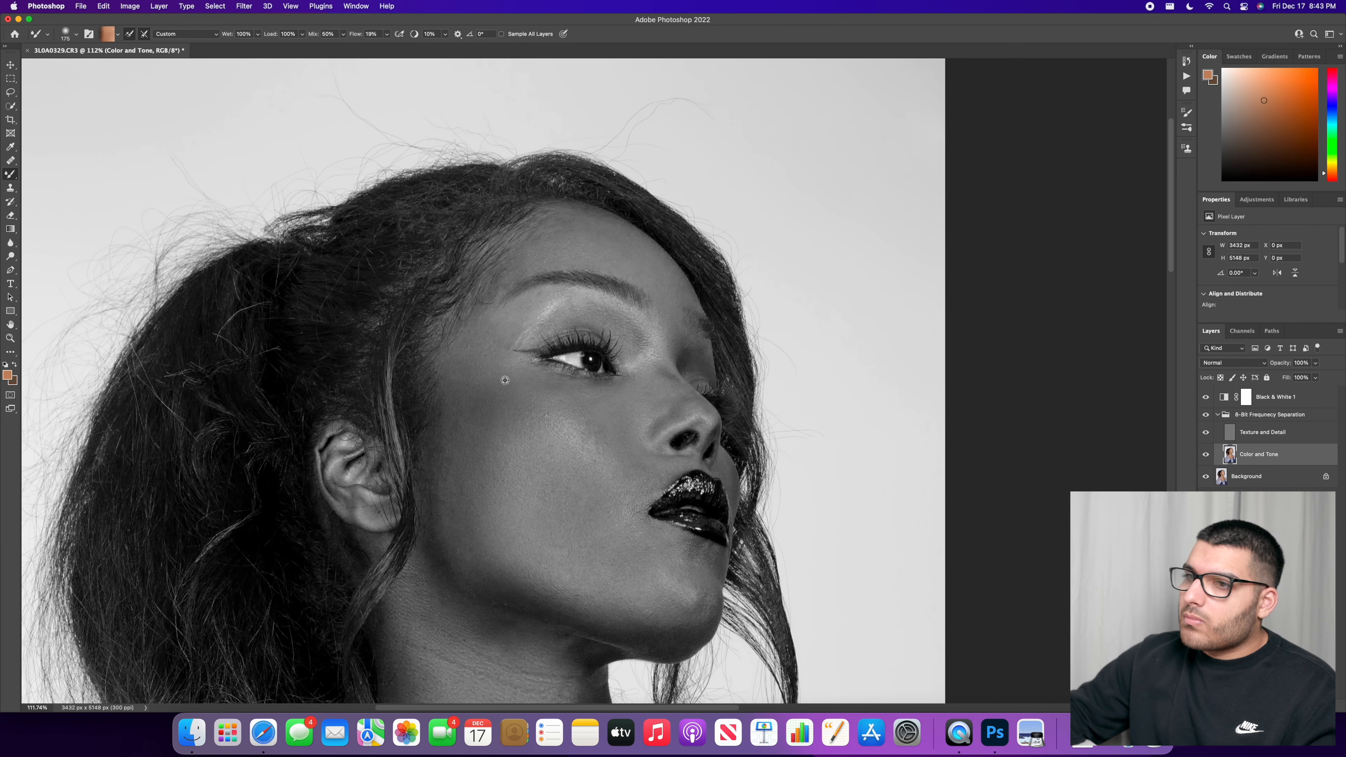
{"action": "scroll", "coordinate": [682, 299], "scroll_direction": "up", "scroll_amount": 1}
{"action": "scroll", "coordinate": [453, 426], "scroll_direction": "up", "scroll_amount": 1}
{"action": "scroll", "coordinate": [453, 426], "scroll_direction": "down", "scroll_amount": 2}
{"action": "scroll", "coordinate": [453, 426], "scroll_direction": "up", "scroll_amount": 1}
Step: Reduce the Mixer Brush size to 108 px and blend the skin beside the outer corner of the eye
{"action": "left_click", "coordinate": [76, 34]}
{"action": "left_click", "coordinate": [449, 375]}
{"action": "left_click_drag", "start_coordinate": [41, 64], "coordinate": [33, 65]}
{"action": "scroll", "coordinate": [622, 319], "scroll_direction": "up", "scroll_amount": 2}
{"action": "left_click", "coordinate": [75, 34]}
{"action": "key", "text": "Return"}
{"action": "left_click_drag", "start_coordinate": [490, 342], "coordinate": [468, 357]}
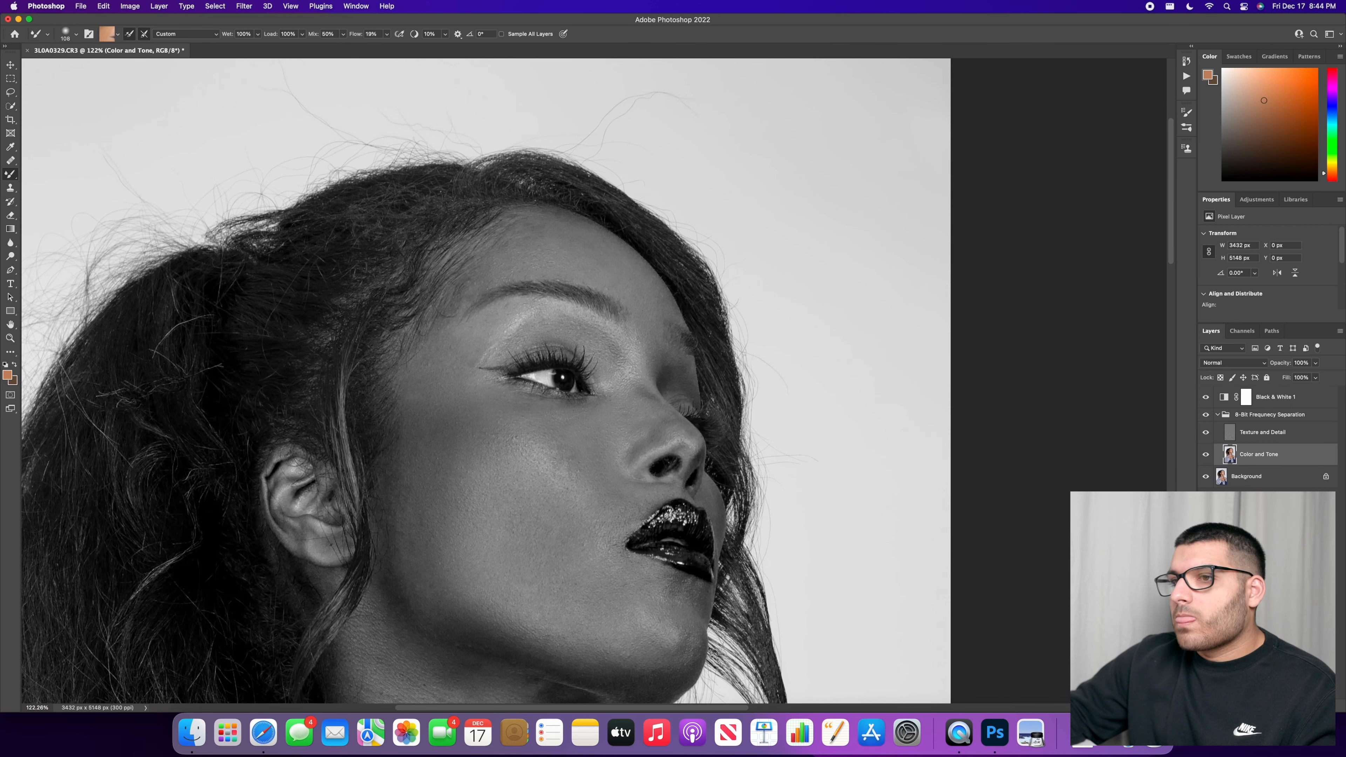
Step: Blend the tones from the nose bridge across the under-eye area, sampling nearby cheek skin with the Mixer Brush
{"action": "mouse_move", "coordinate": [646, 380]}
{"action": "left_mouse_down"}
{"action": "mouse_move", "coordinate": [625, 360]}
{"action": "mouse_move", "coordinate": [579, 416]}
{"action": "left_mouse_up"}
{"action": "left_click", "coordinate": [605, 432], "text": "alt"}
{"action": "left_click", "coordinate": [546, 413], "text": "alt"}
{"action": "scroll", "coordinate": [527, 398], "scroll_direction": "down", "scroll_amount": 2}
{"action": "scroll", "coordinate": [528, 398], "scroll_direction": "down", "scroll_amount": 1}
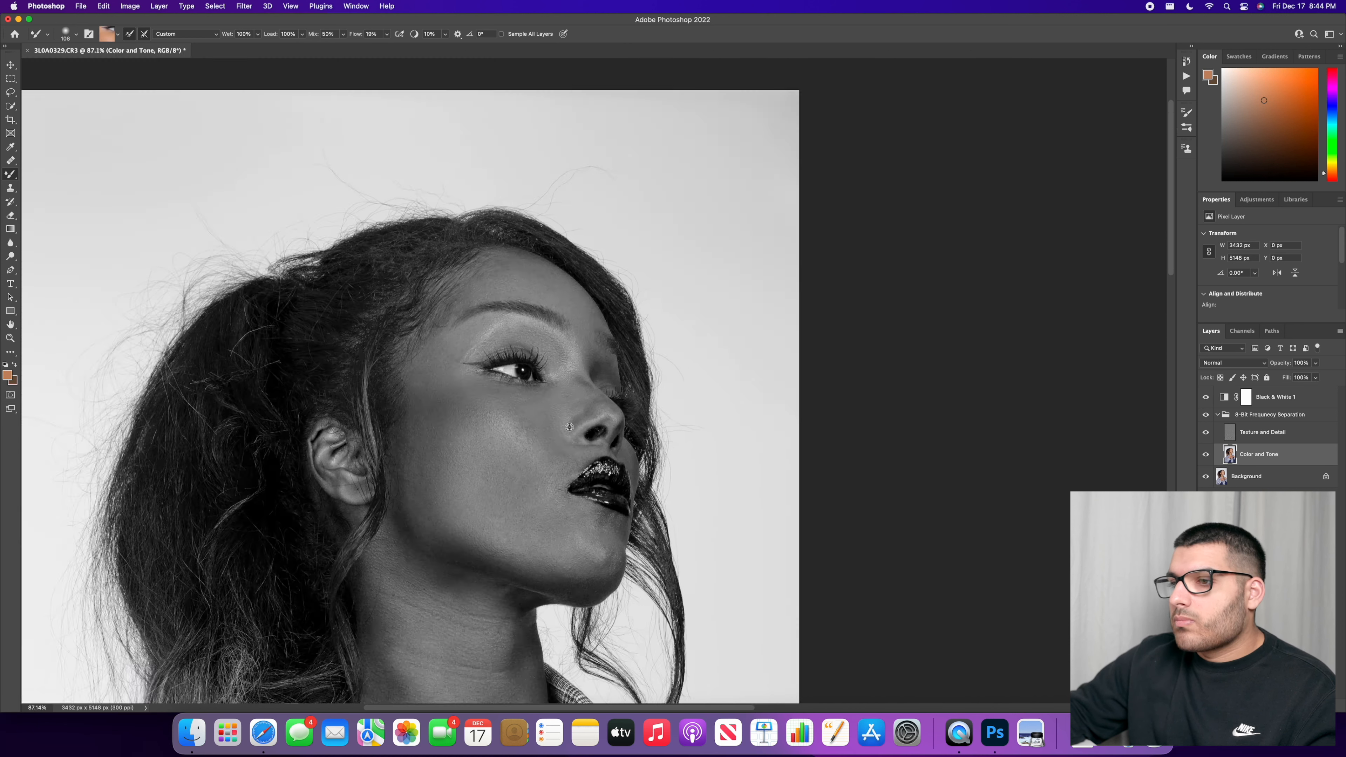
{"action": "scroll", "coordinate": [609, 530], "scroll_direction": "up", "scroll_amount": 8}
{"action": "scroll", "coordinate": [536, 493], "scroll_direction": "down", "scroll_amount": 6}
Step: Enlarge the Mixer Brush to 140 px, sample the neck skin and blend its shadowed side below the chin
{"action": "left_click", "coordinate": [546, 482], "text": "alt"}
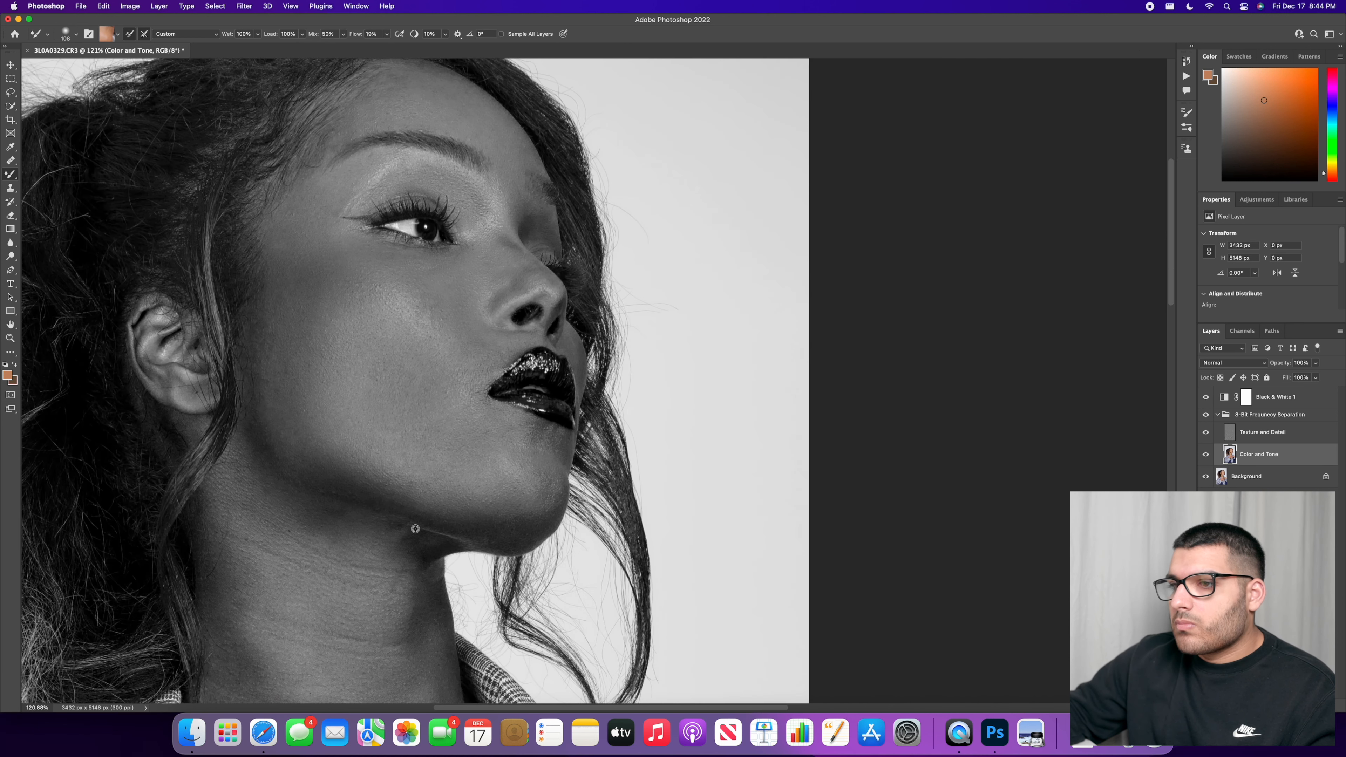
{"action": "scroll", "coordinate": [525, 493], "scroll_direction": "down", "scroll_amount": 3}
{"action": "scroll", "coordinate": [477, 439], "scroll_direction": "up", "scroll_amount": 2}
{"action": "left_click", "coordinate": [75, 34]}
{"action": "left_click_drag", "start_coordinate": [95, 65], "coordinate": [98, 65]}
{"action": "left_click", "coordinate": [497, 420], "text": "alt"}
{"action": "left_click_drag", "start_coordinate": [515, 479], "coordinate": [508, 441]}
Step: Even out the creases across the upper neck with the Mixer Brush, repeatedly sampling adjacent skin tones
{"action": "left_click", "coordinate": [372, 407], "text": "alt"}
{"action": "left_click", "coordinate": [379, 394], "text": "alt"}
{"action": "mouse_move", "coordinate": [379, 421]}
{"action": "left_mouse_down"}
{"action": "mouse_move", "coordinate": [389, 444]}
{"action": "mouse_move", "coordinate": [370, 416]}
{"action": "left_mouse_up"}
{"action": "left_click", "coordinate": [366, 361], "text": "alt"}
{"action": "left_click", "coordinate": [430, 357], "text": "alt"}
{"action": "left_click", "coordinate": [455, 371], "text": "alt"}
{"action": "left_click", "coordinate": [488, 368], "text": "alt"}
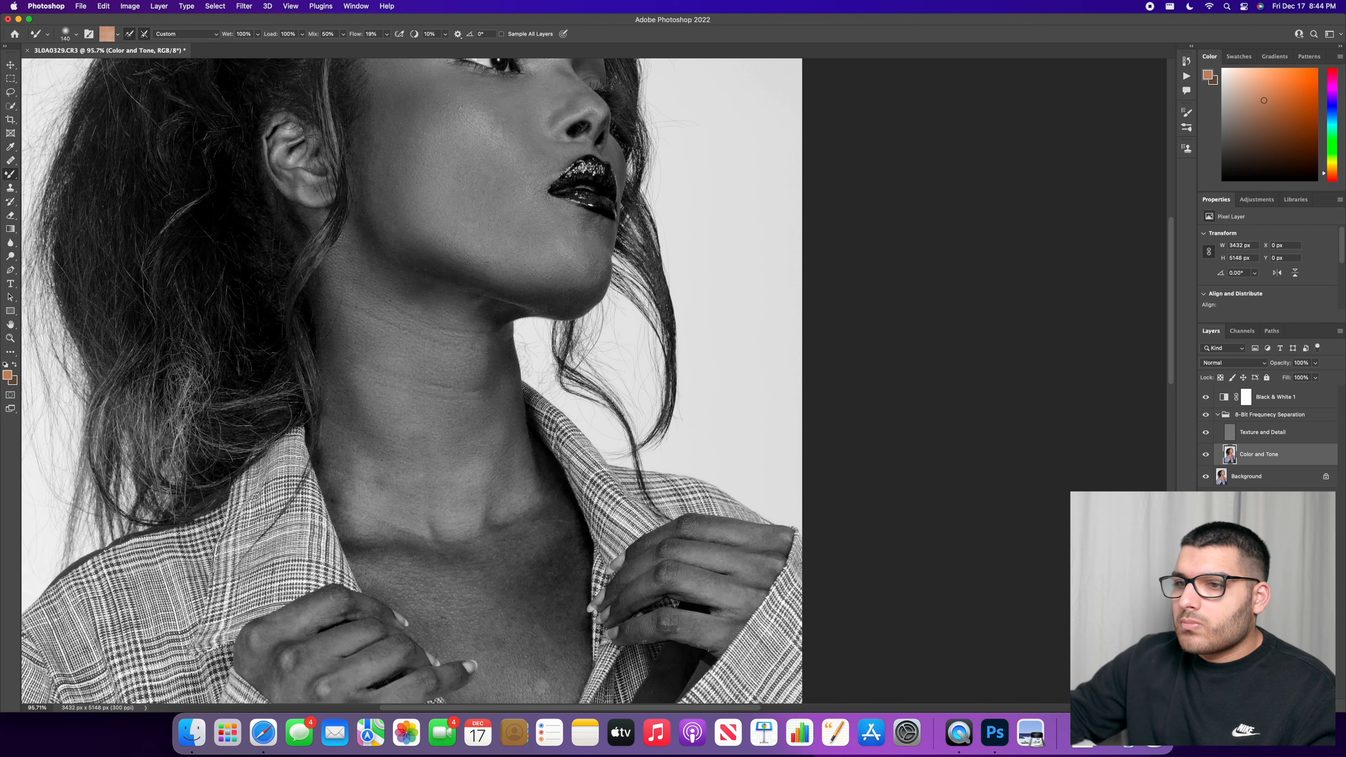
Step: Blend the uneven tones on the lower neck near the collar, resampling the surrounding skin with the Mixer Brush
{"action": "left_click", "coordinate": [492, 475], "text": "alt"}
{"action": "mouse_move", "coordinate": [466, 446]}
{"action": "left_mouse_down"}
{"action": "mouse_move", "coordinate": [479, 469]}
{"action": "mouse_move", "coordinate": [491, 433]}
{"action": "left_mouse_up"}
{"action": "left_click", "coordinate": [470, 432], "text": "alt"}
{"action": "left_click", "coordinate": [490, 451], "text": "alt"}
{"action": "left_click", "coordinate": [477, 438], "text": "alt"}
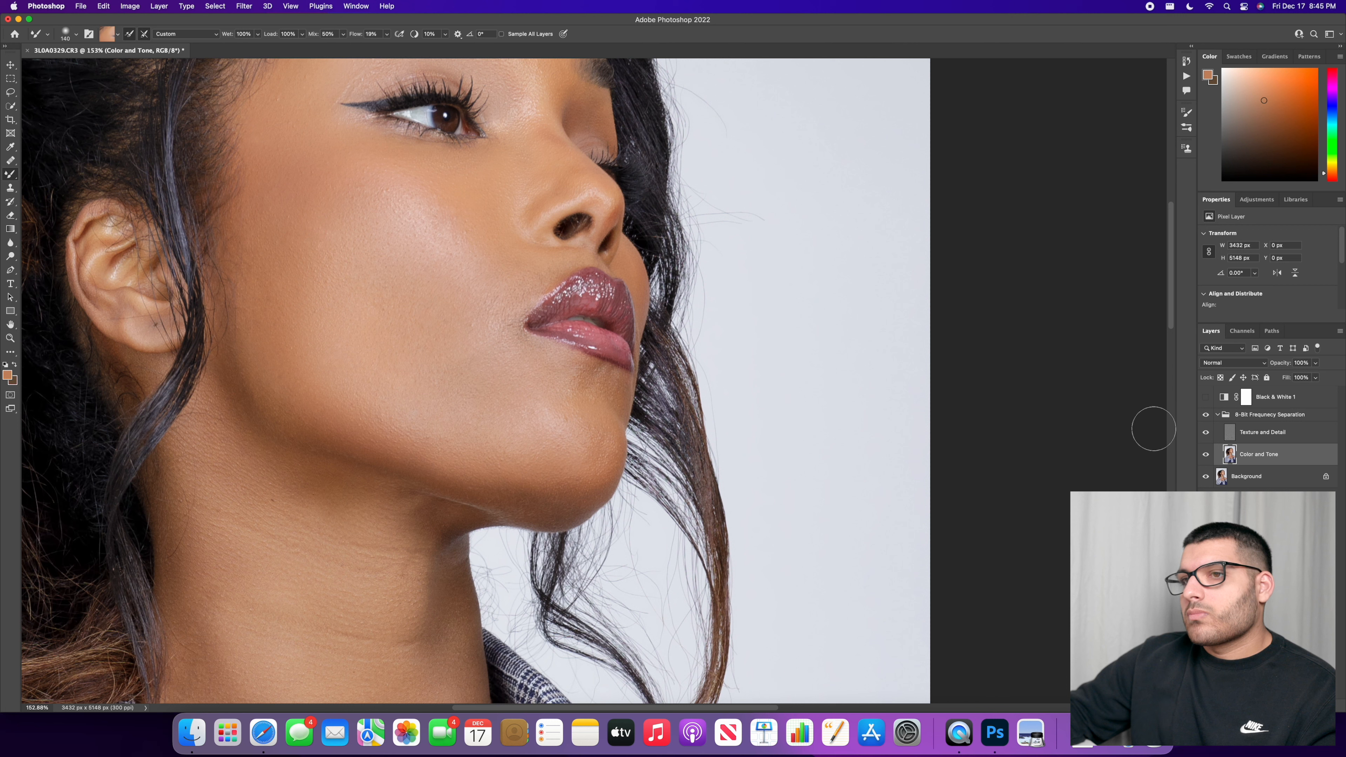
Step: Select the Texture and Detail layer, resize the healing brush and heal a spot on the cheek
{"action": "key", "text": "alt+bracketright"}
{"action": "key", "text": "j"}
{"action": "left_click", "coordinate": [76, 34]}
{"action": "left_click_drag", "start_coordinate": [42, 64], "coordinate": [48, 64]}
{"action": "left_click", "coordinate": [419, 284]}
{"action": "key", "text": "super+0"}
{"action": "scroll", "coordinate": [432, 541], "scroll_direction": "up", "scroll_amount": 5}
Step: Apply a Gaussian Blur to the lassoed chest area on the Color and Tone layer, then deselect
{"action": "right_click", "coordinate": [420, 466]}
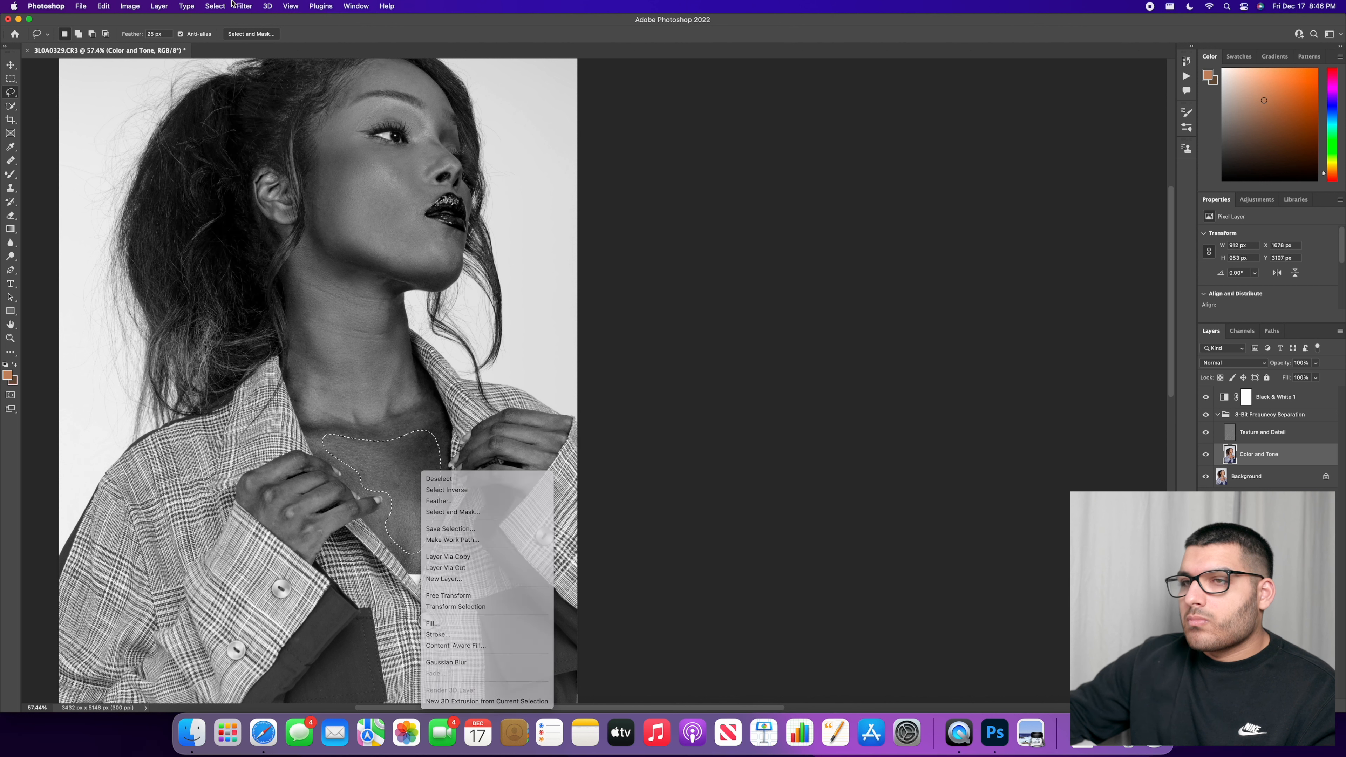
{"action": "left_click", "coordinate": [244, 6]}
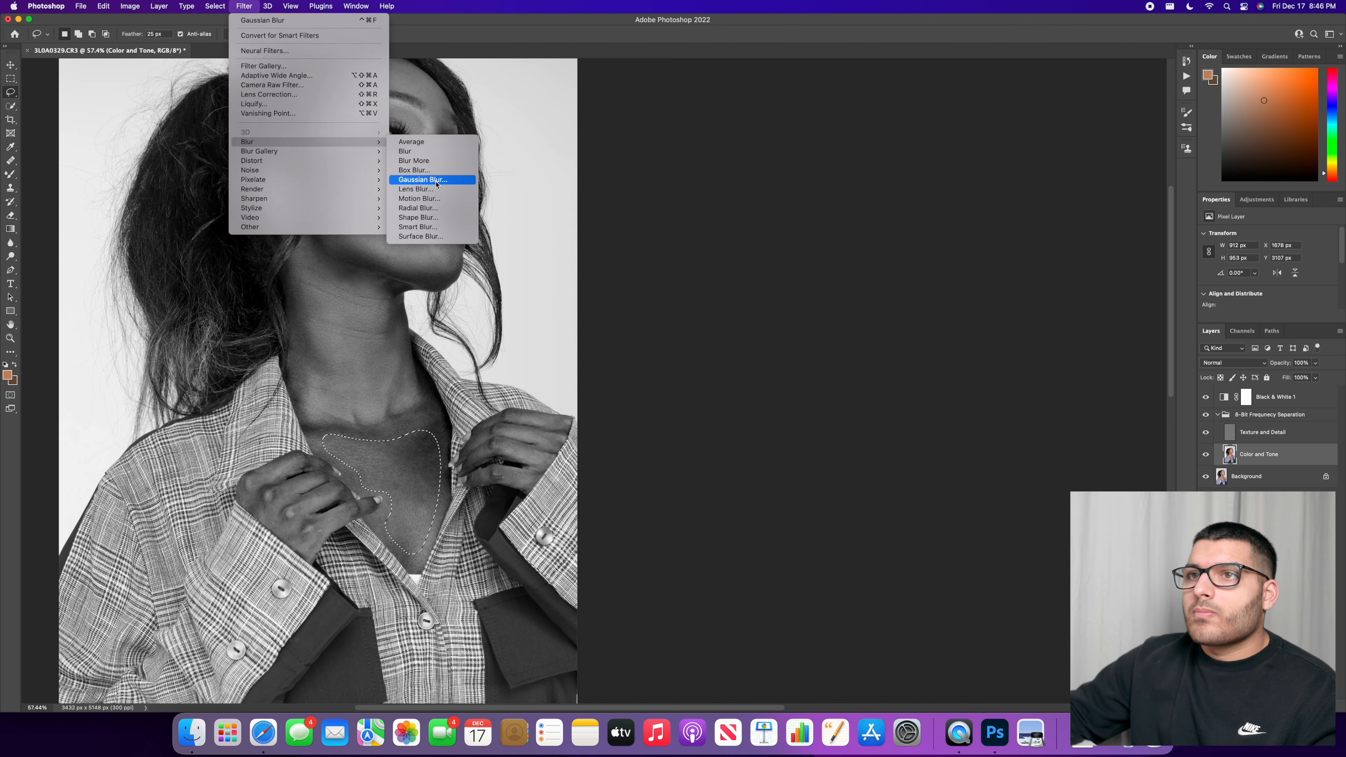
{"action": "left_click", "coordinate": [424, 150]}
{"action": "left_click_drag", "start_coordinate": [805, 270], "coordinate": [808, 271]}
{"action": "key", "text": "Return"}
{"action": "right_click", "coordinate": [412, 430]}
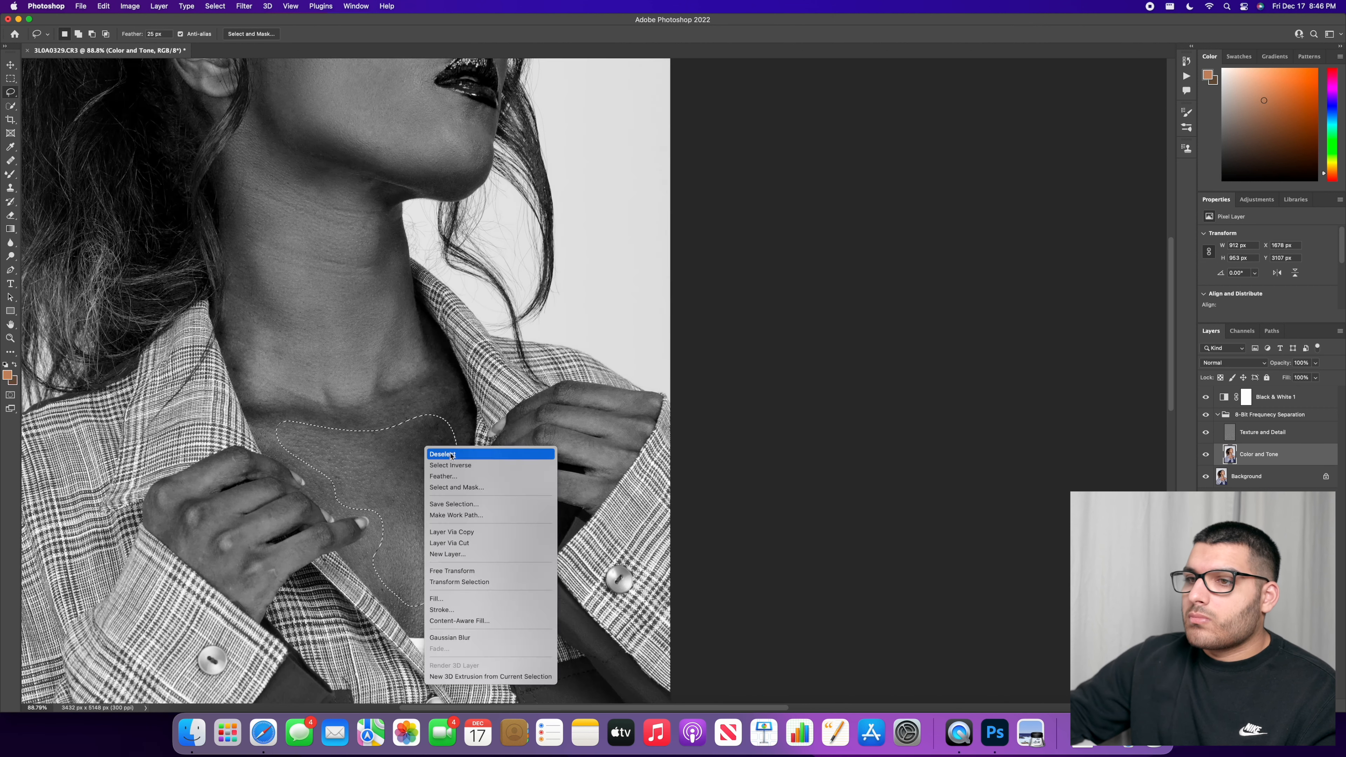
{"action": "left_click", "coordinate": [434, 451]}
Step: Outline a larger chest area up to the collarbones with the 25 px feathered Lasso and apply a Gaussian Blur
{"action": "mouse_move", "coordinate": [345, 557]}
{"action": "left_mouse_down"}
{"action": "mouse_move", "coordinate": [471, 514]}
{"action": "mouse_move", "coordinate": [431, 380]}
{"action": "mouse_move", "coordinate": [259, 419]}
{"action": "mouse_move", "coordinate": [346, 553]}
{"action": "left_mouse_up"}
{"action": "right_click", "coordinate": [407, 468]}
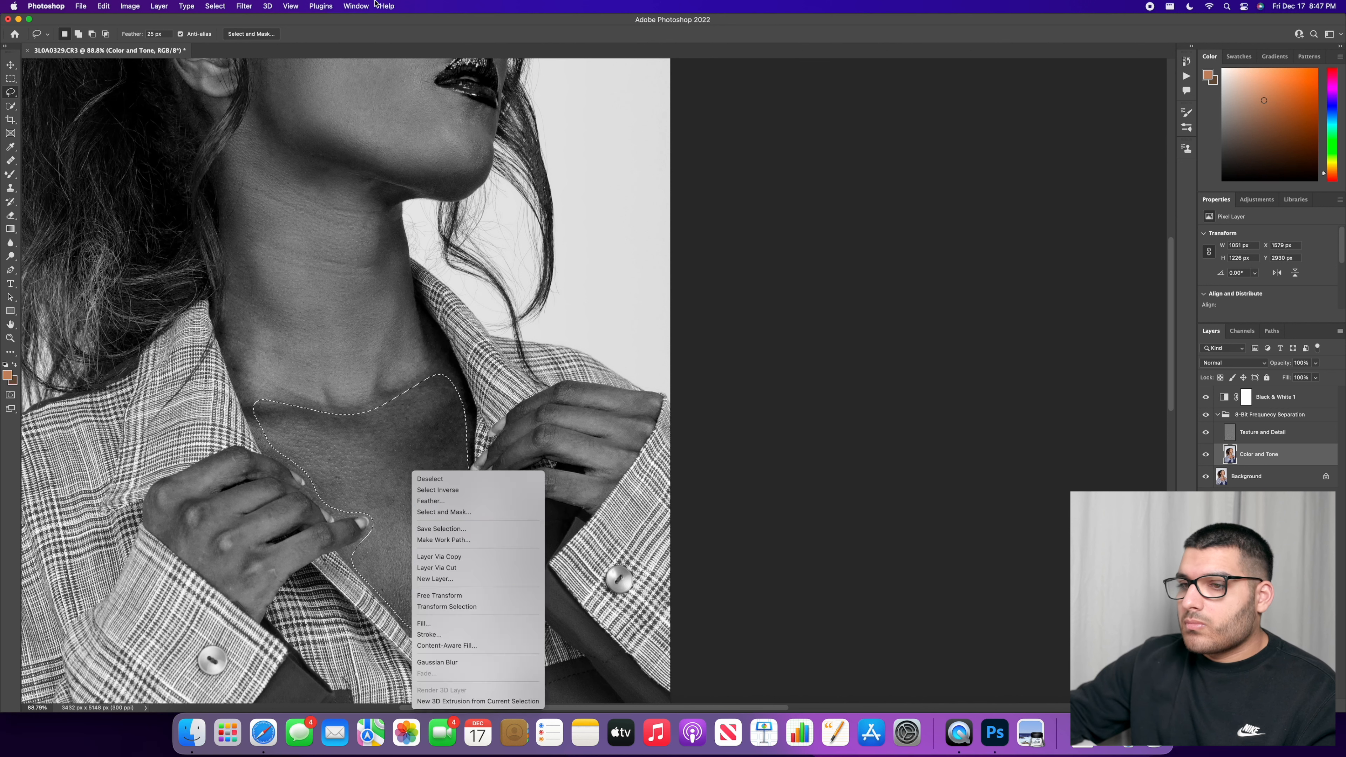
{"action": "left_click", "coordinate": [244, 6]}
{"action": "mouse_move", "coordinate": [286, 158]}
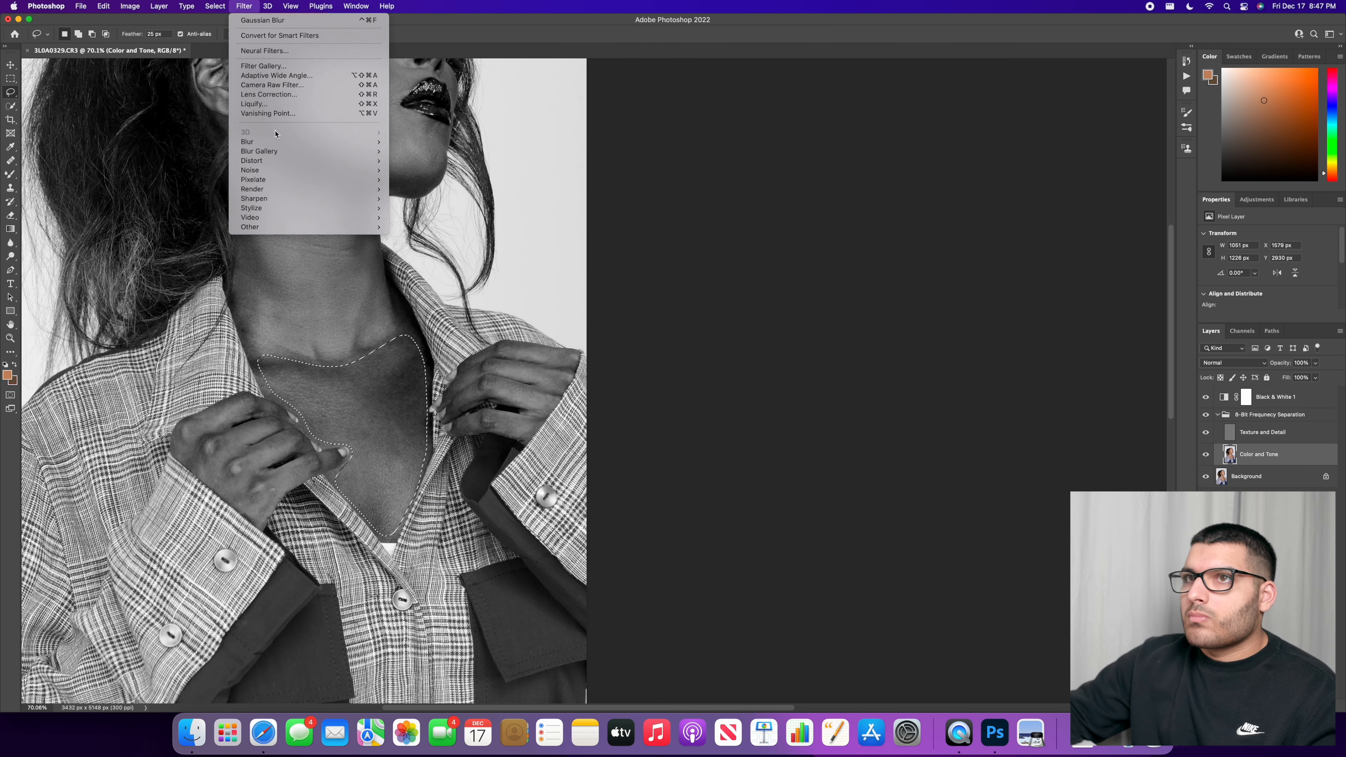
{"action": "mouse_move", "coordinate": [317, 142]}
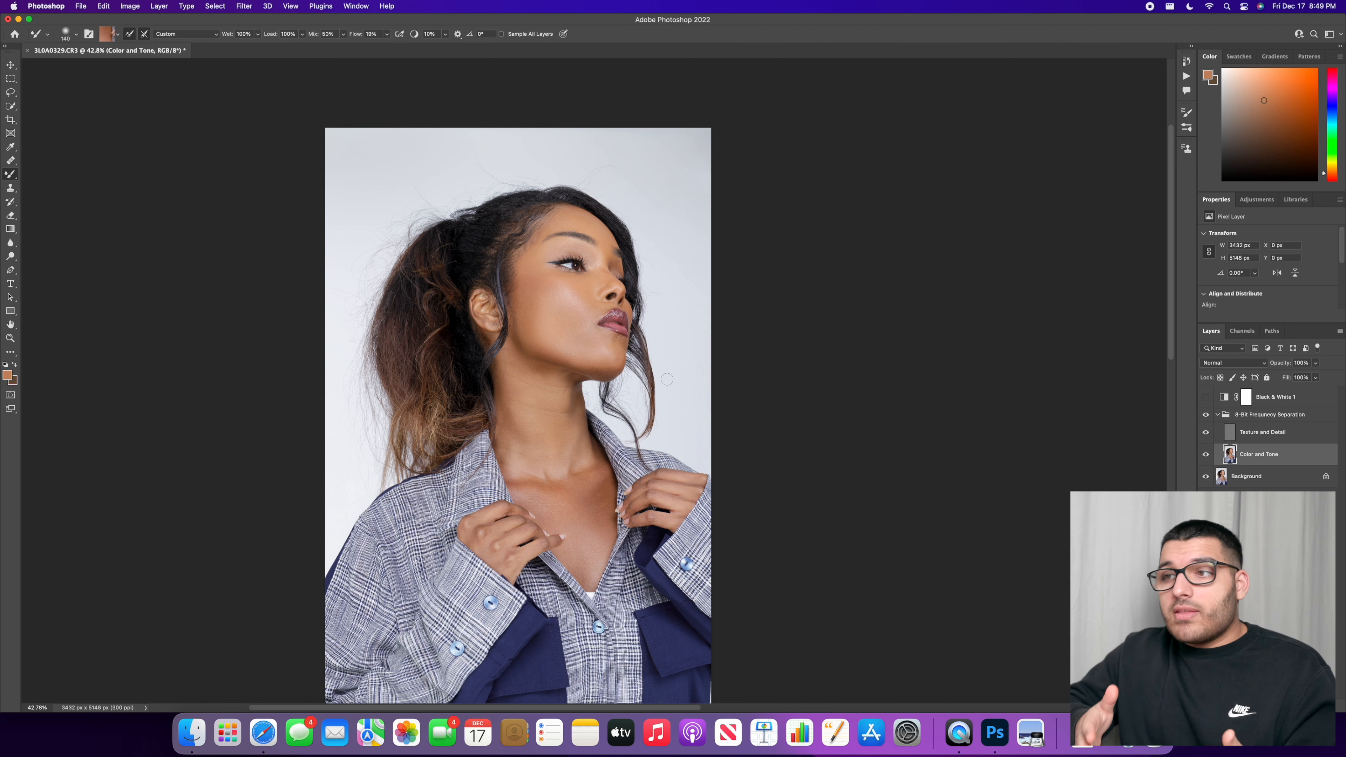
{"action": "scroll", "coordinate": [551, 264], "scroll_direction": "up", "scroll_amount": 2}
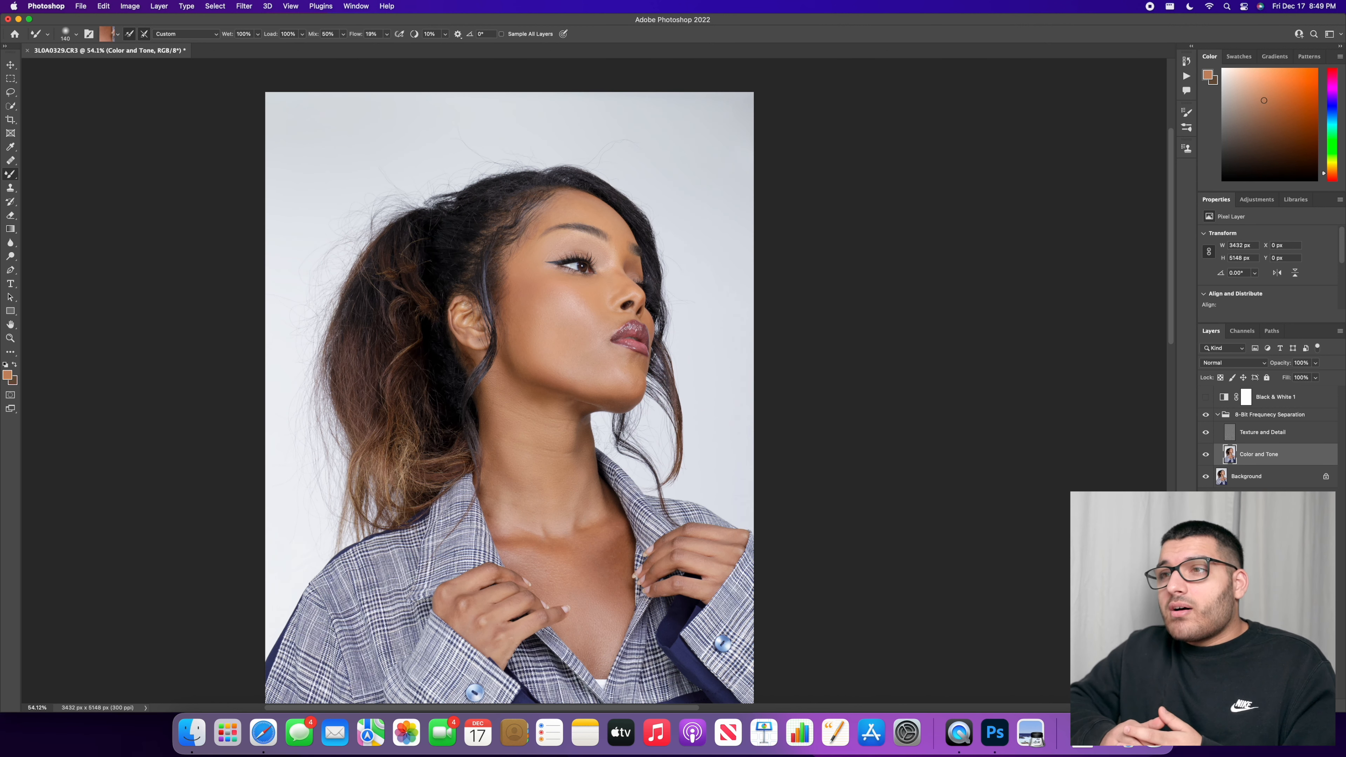
Step: Inspect the retouched skin up close, hide the frequency separation group to view the original portrait, and show the group again
{"action": "scroll", "coordinate": [618, 437], "scroll_direction": "up", "scroll_amount": 5}
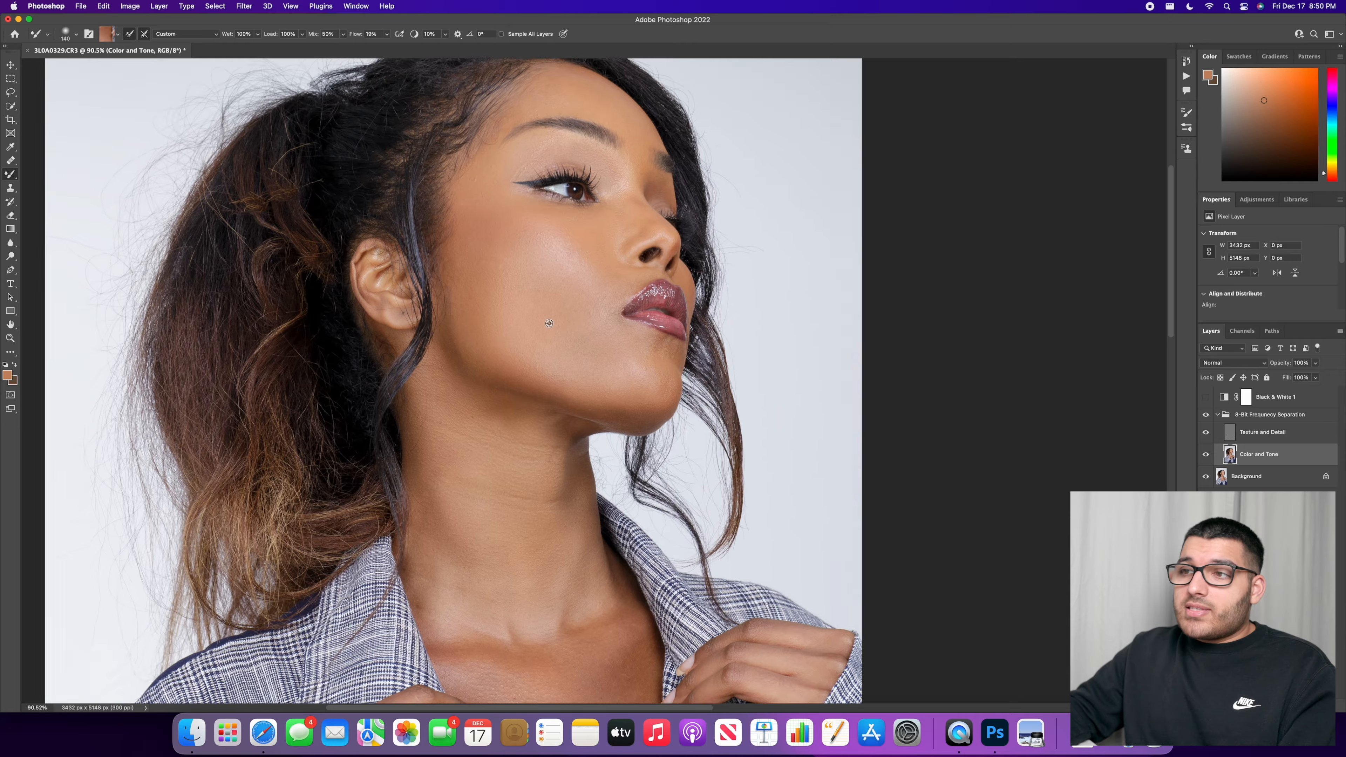
{"action": "scroll", "coordinate": [584, 425], "scroll_direction": "down", "scroll_amount": 2}
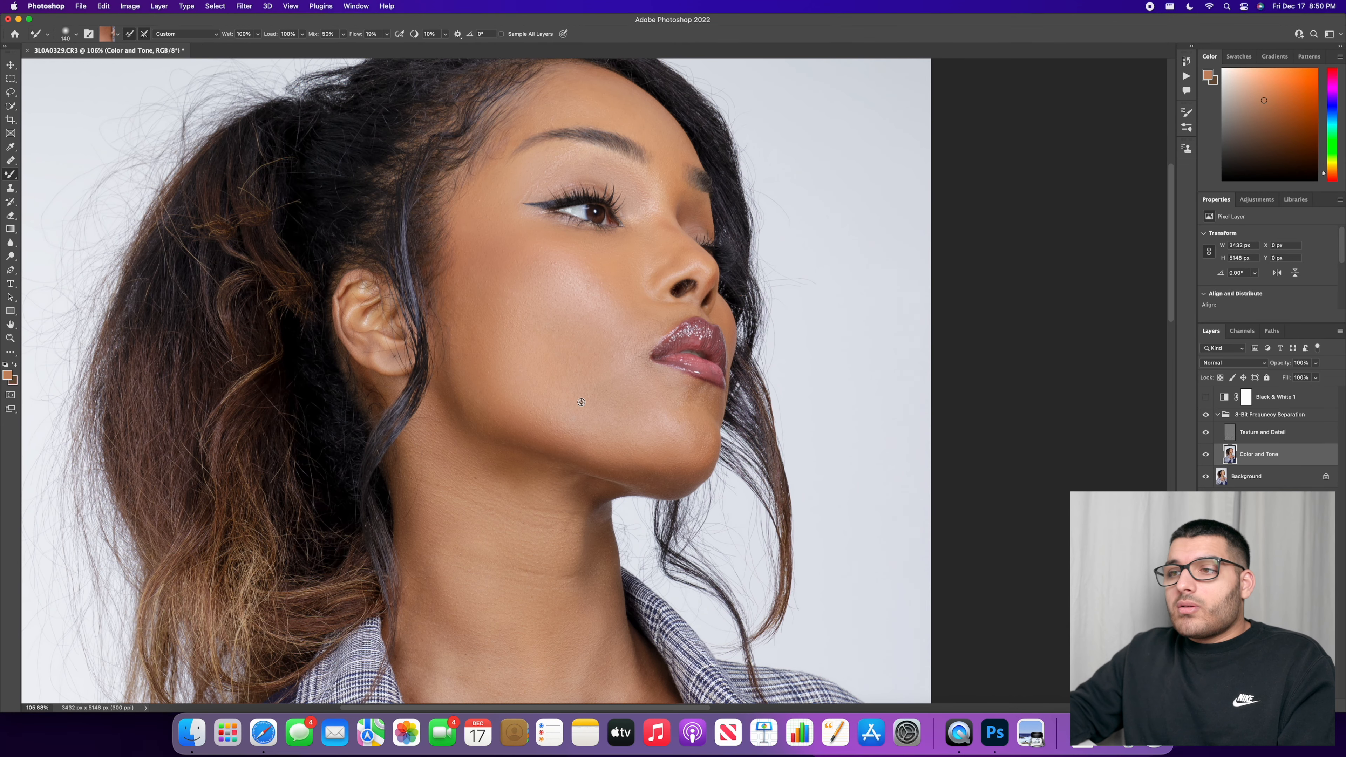
{"action": "scroll", "coordinate": [581, 402], "scroll_direction": "down", "scroll_amount": 4}
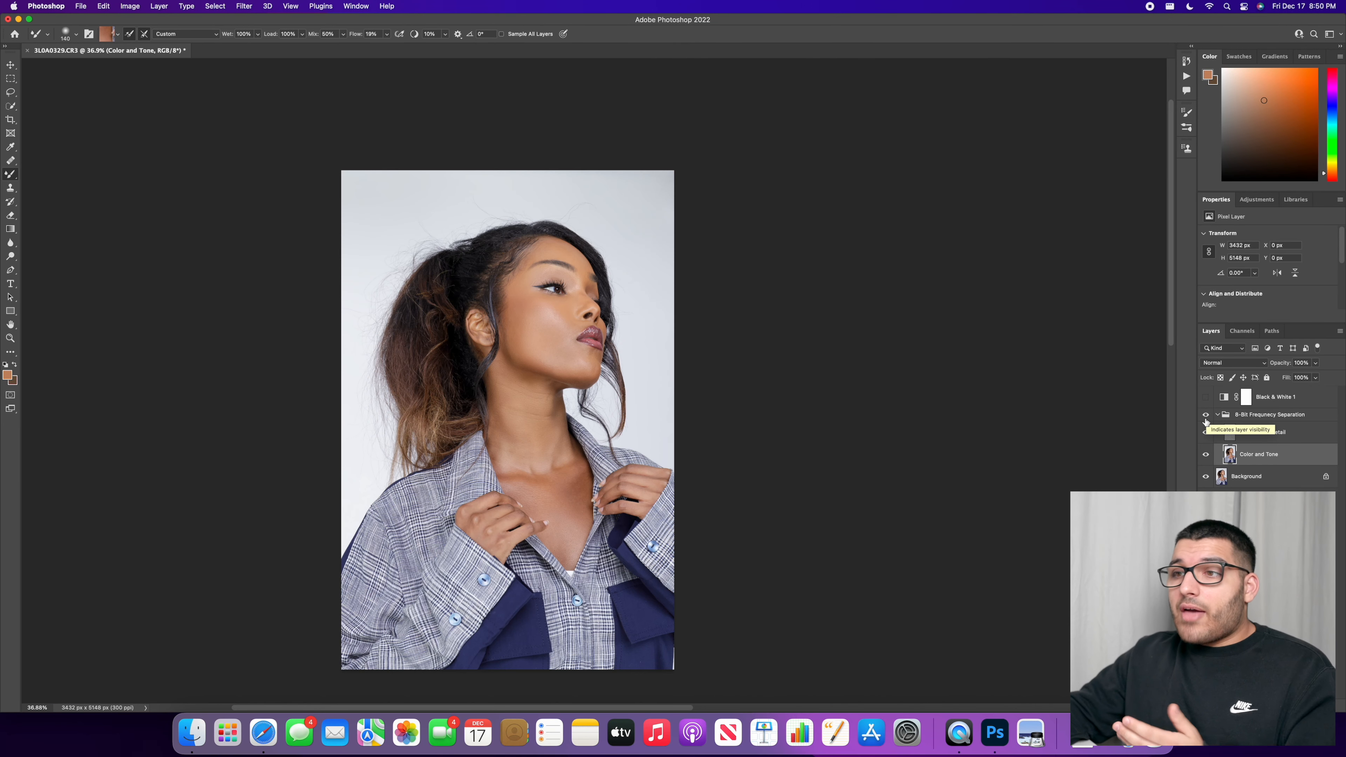
{"action": "left_click", "coordinate": [1205, 415]}
{"action": "scroll", "coordinate": [545, 347], "scroll_direction": "up", "scroll_amount": 2}
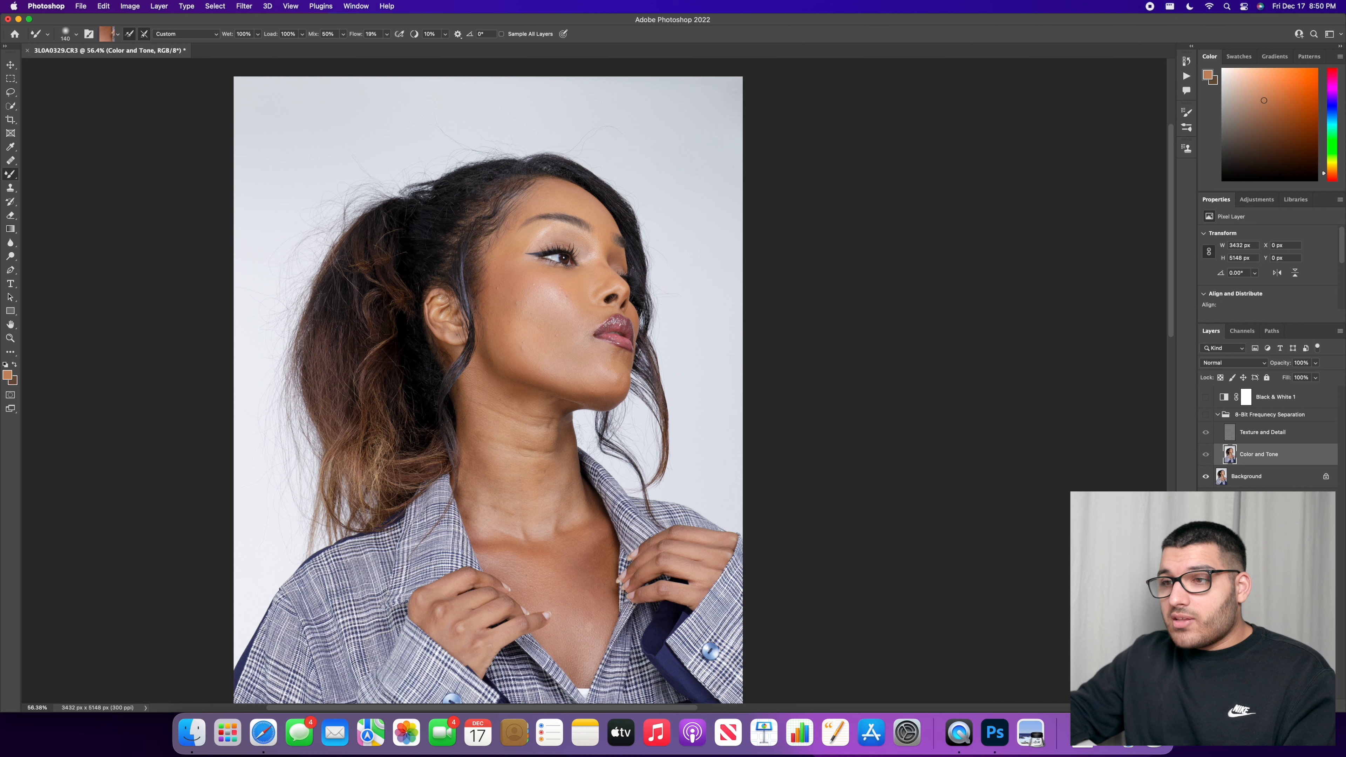
{"action": "scroll", "coordinate": [526, 444], "scroll_direction": "down", "scroll_amount": 1}
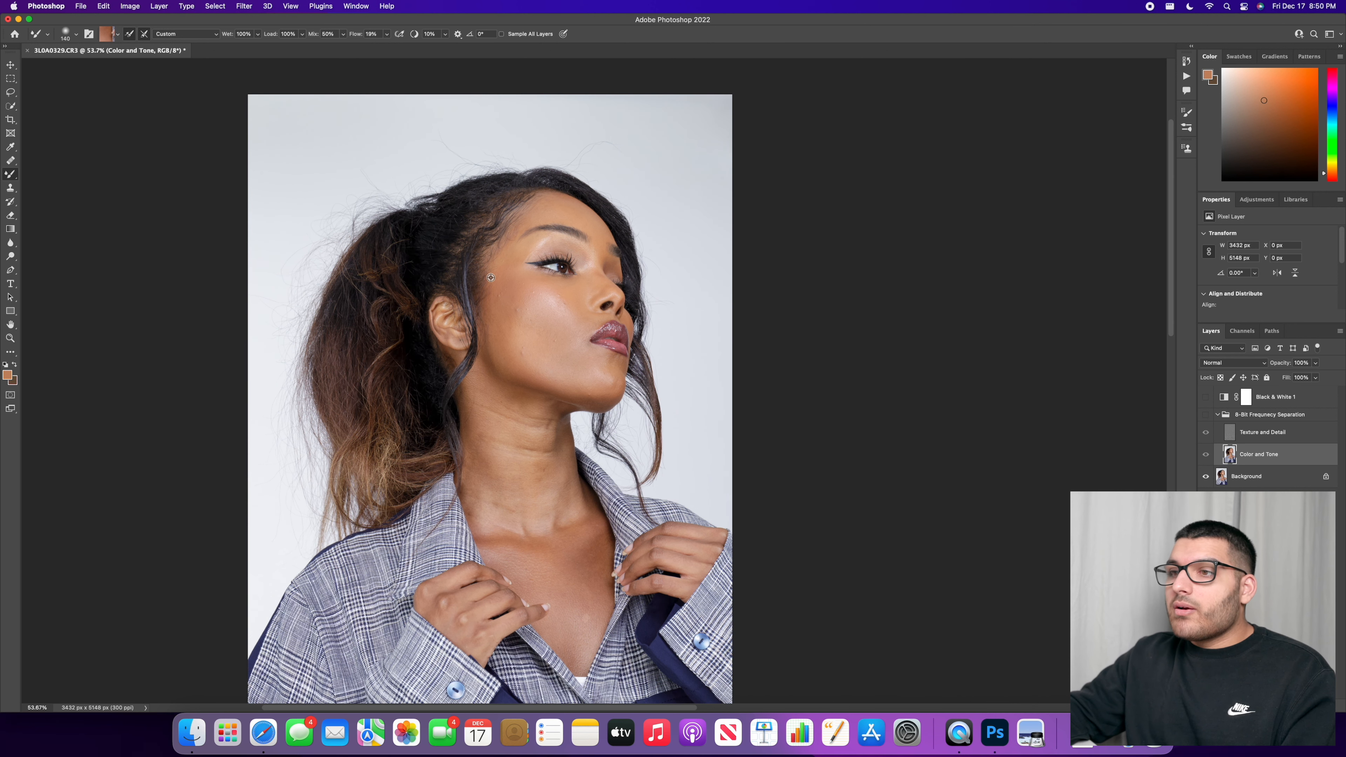
{"action": "scroll", "coordinate": [498, 268], "scroll_direction": "up", "scroll_amount": 1}
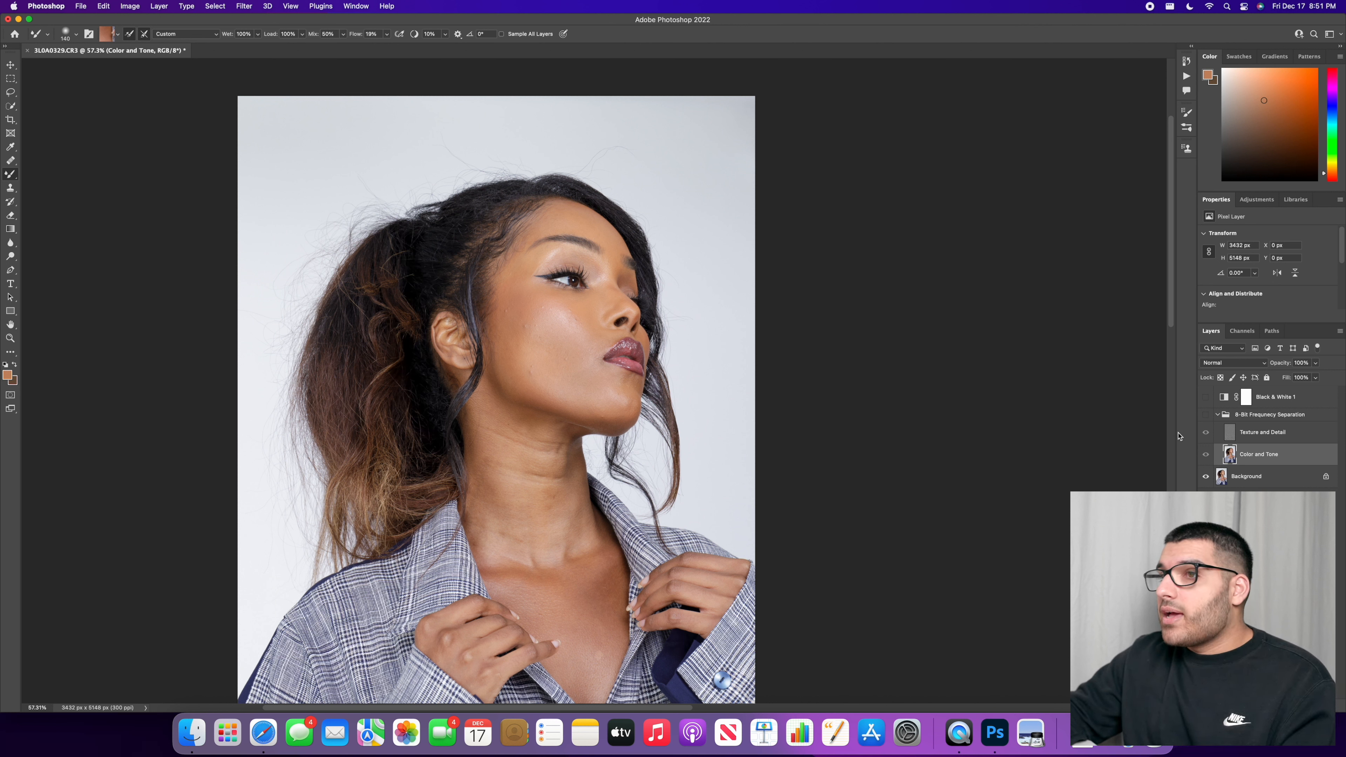
{"action": "left_click", "coordinate": [1206, 417]}
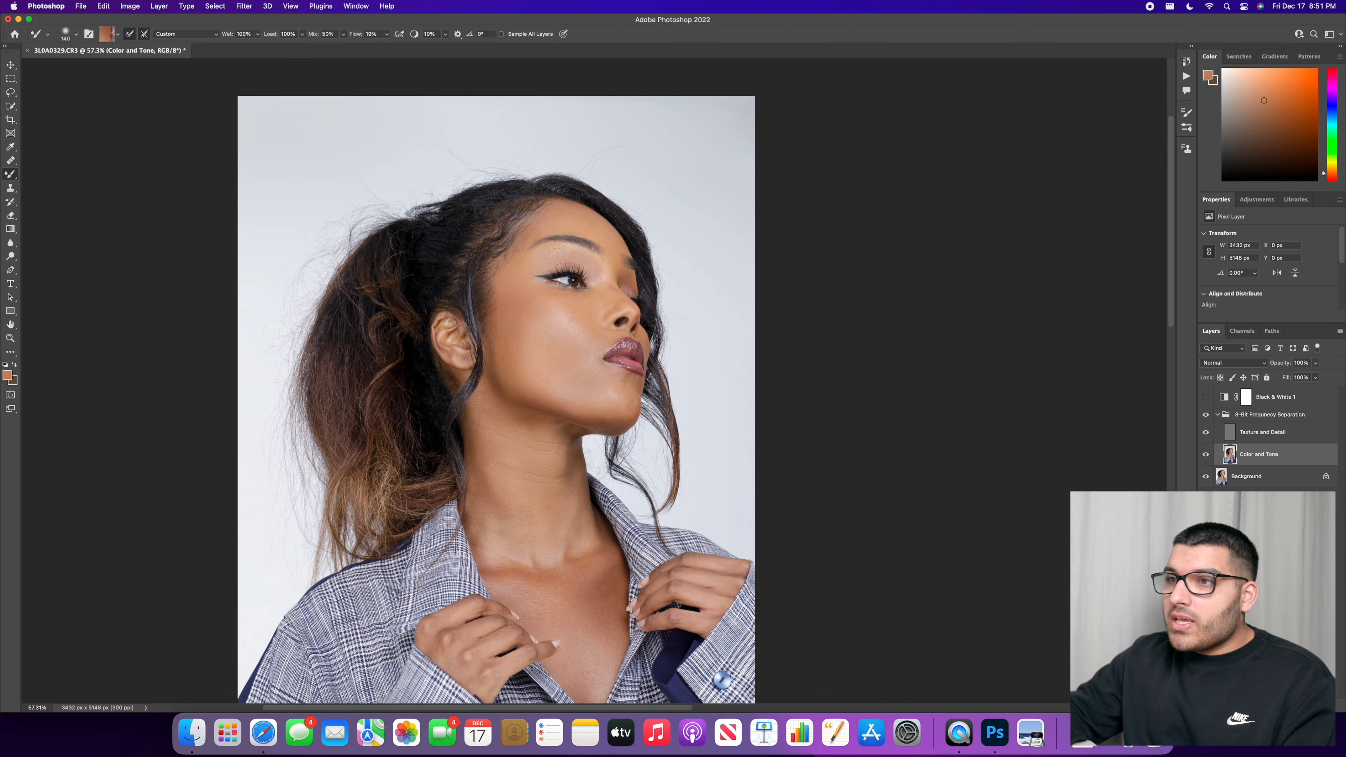
Step: Blend the uneven tones on the chin below the lips with the Mixer Brush, resampling the surrounding skin
{"action": "scroll", "coordinate": [520, 276], "scroll_direction": "up", "scroll_amount": 5}
{"action": "scroll", "coordinate": [546, 254], "scroll_direction": "up", "scroll_amount": 1}
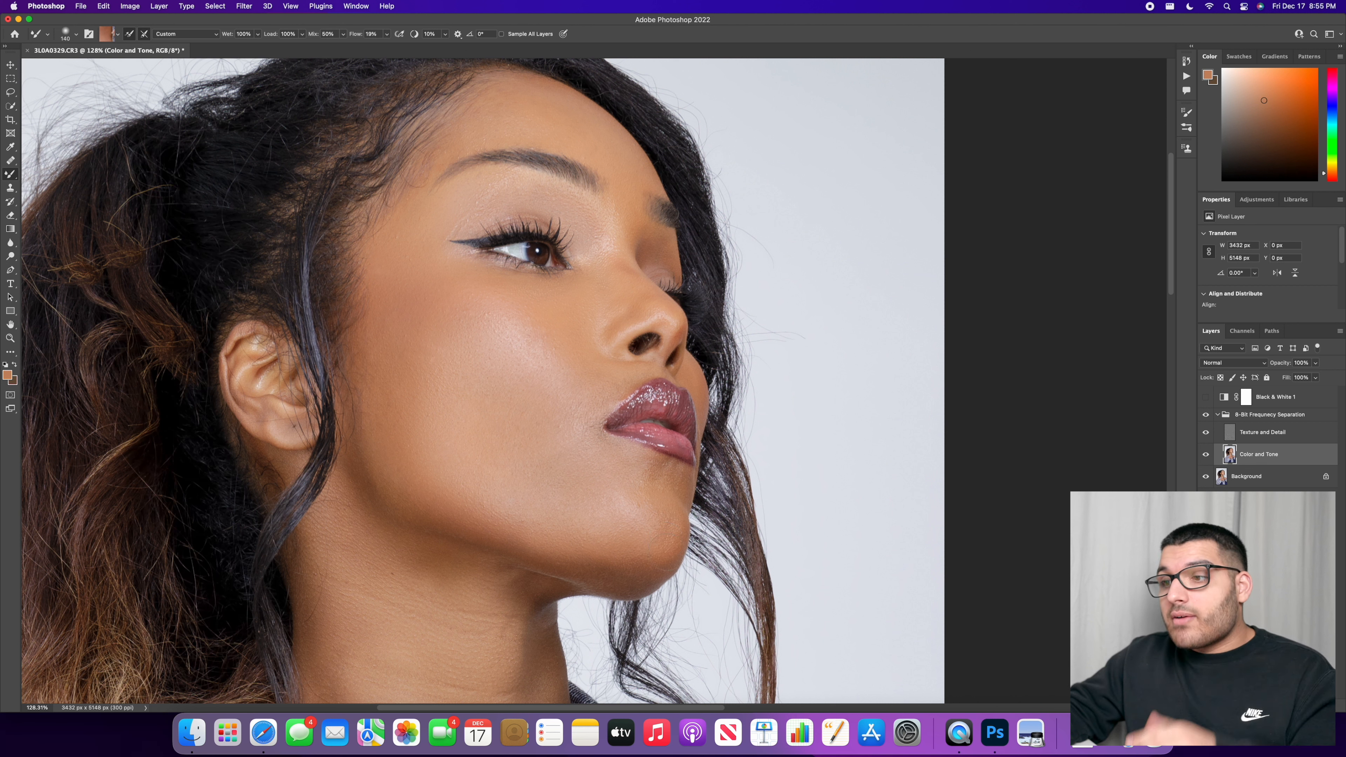
{"action": "left_click", "coordinate": [664, 530], "text": "alt"}
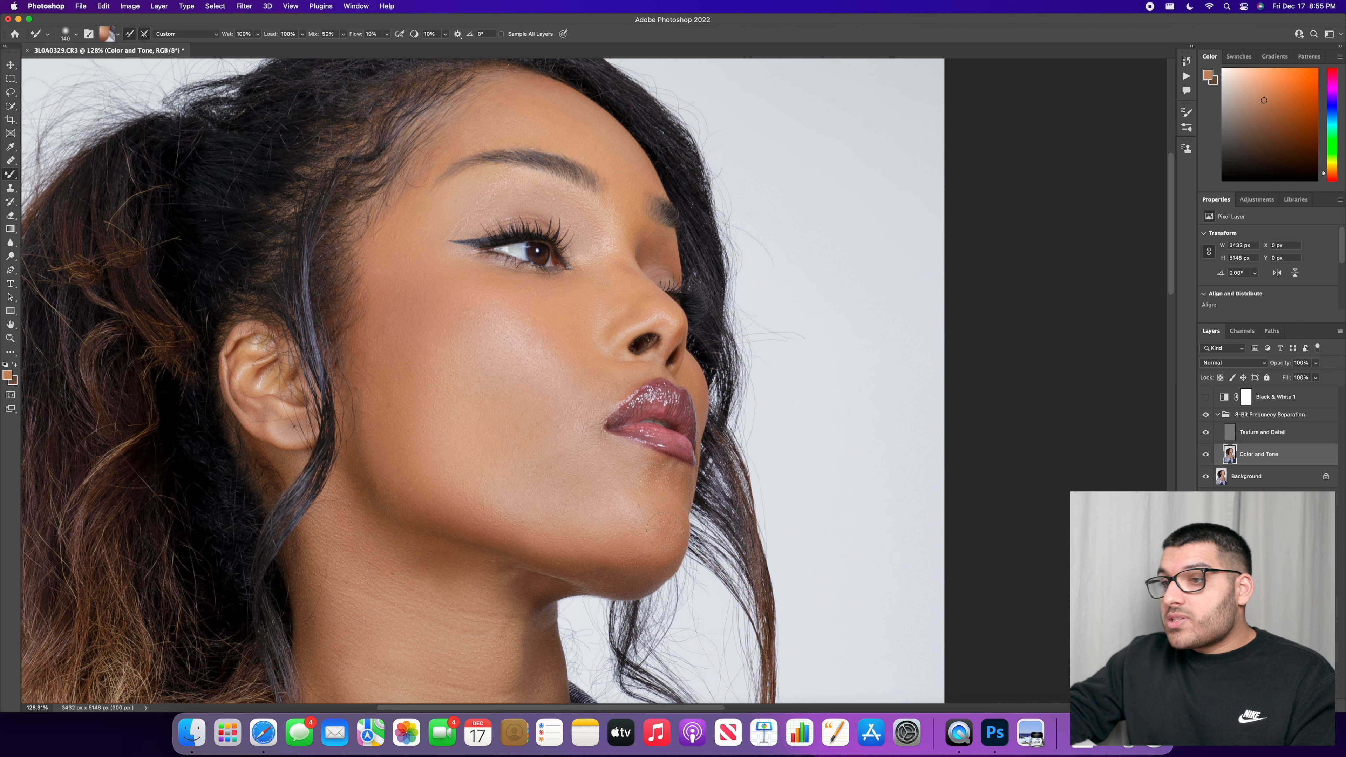
{"action": "left_click_drag", "start_coordinate": [645, 528], "coordinate": [645, 508]}
{"action": "left_click", "coordinate": [649, 539], "text": "alt"}
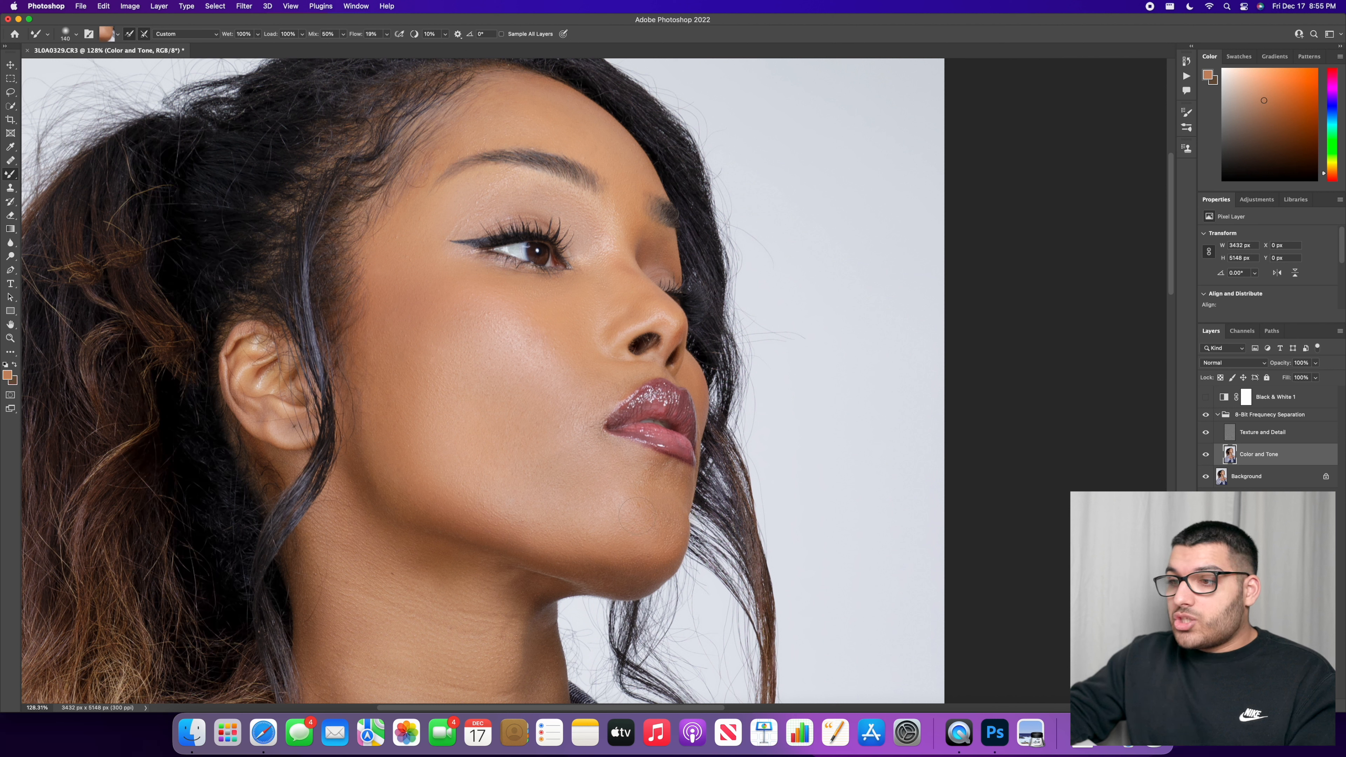
{"action": "left_click", "coordinate": [618, 511], "text": "alt"}
{"action": "left_click_drag", "start_coordinate": [664, 498], "coordinate": [691, 503]}
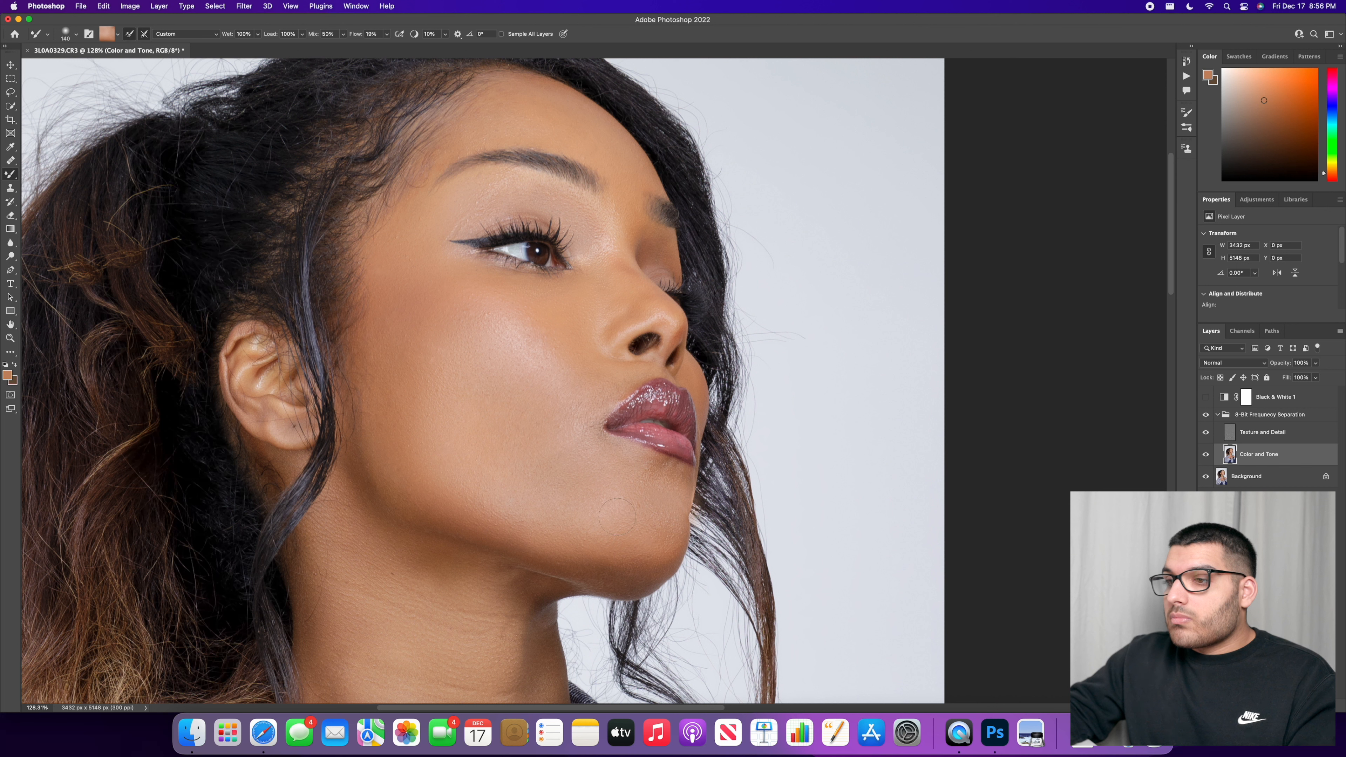
{"action": "left_click", "coordinate": [643, 486], "text": "alt"}
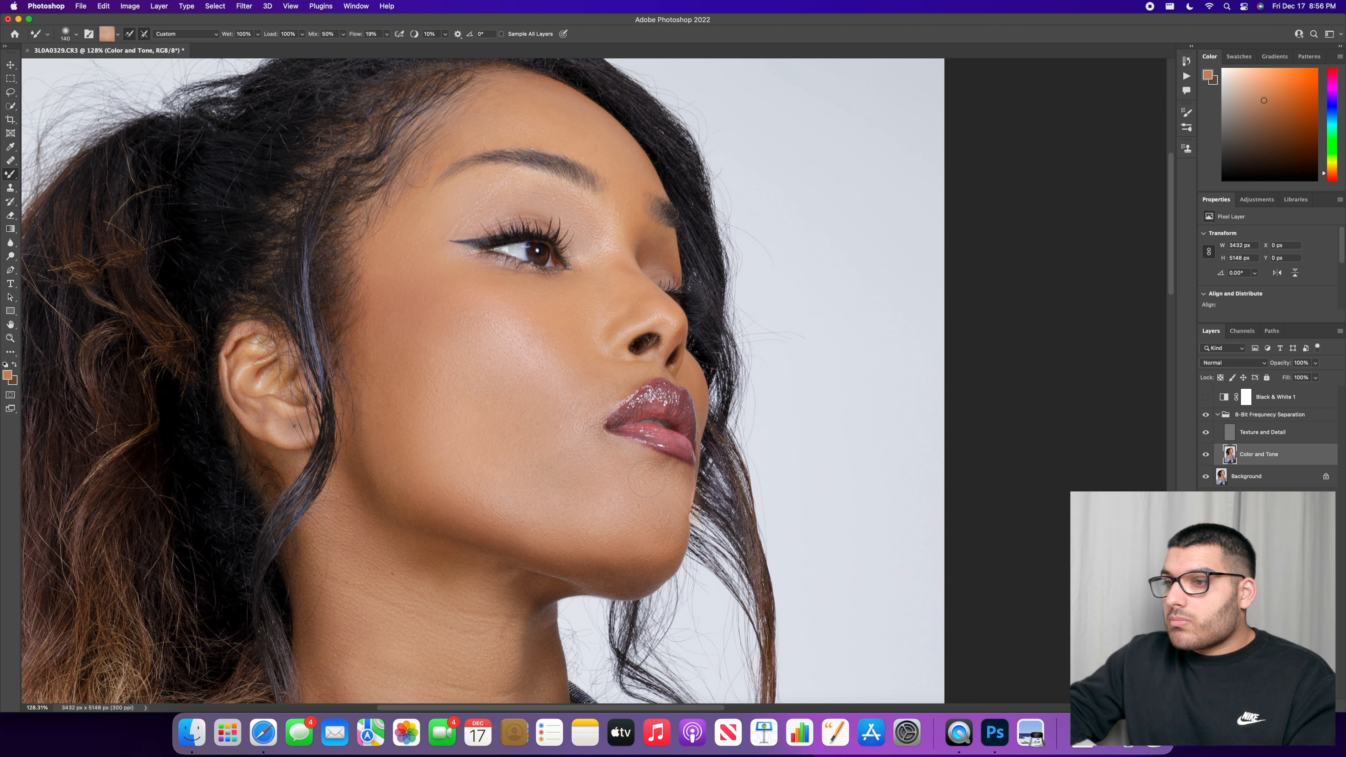
Step: Compare the face before and after by toggling the frequency separation group's visibility, leaving it shown, and review the whole portrait
{"action": "scroll", "coordinate": [1046, 545], "scroll_direction": "down", "scroll_amount": 1}
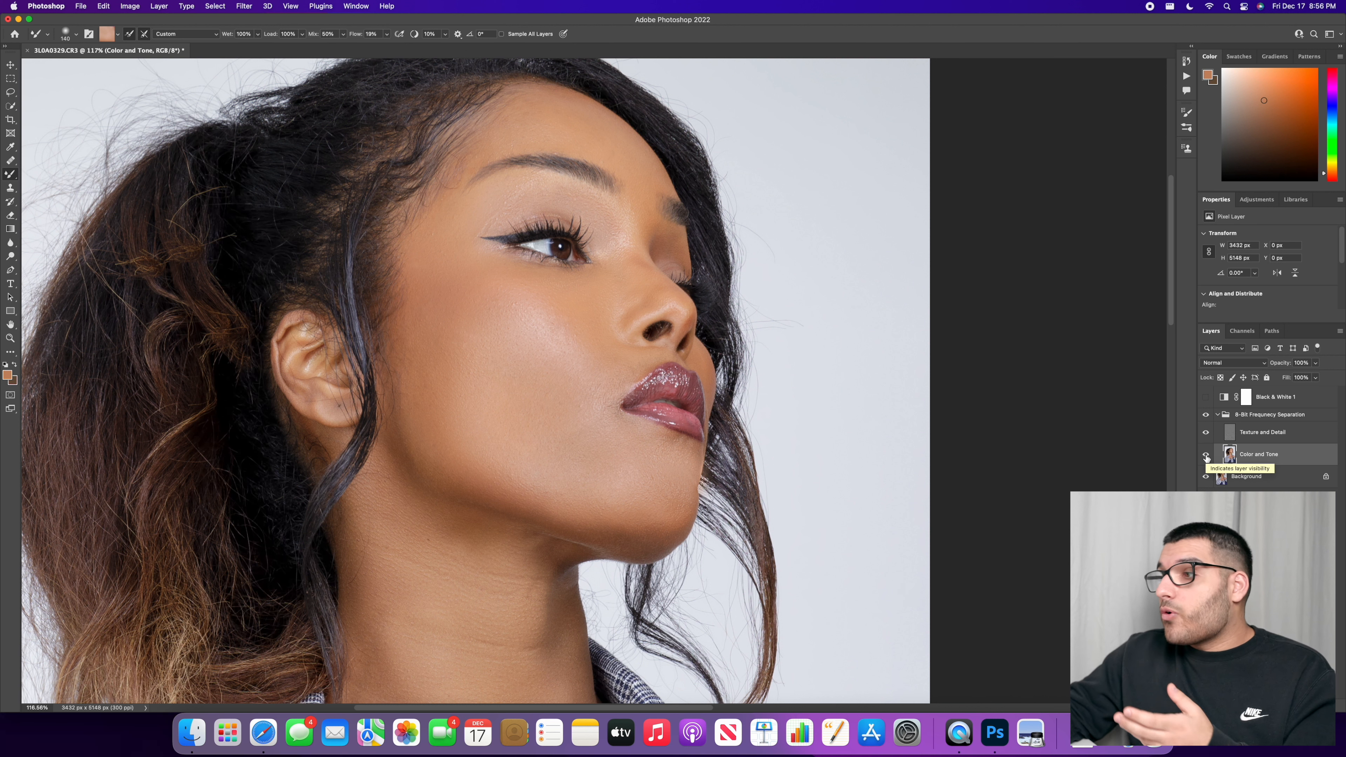
{"action": "left_click", "coordinate": [1205, 417]}
{"action": "left_click", "coordinate": [1205, 417]}
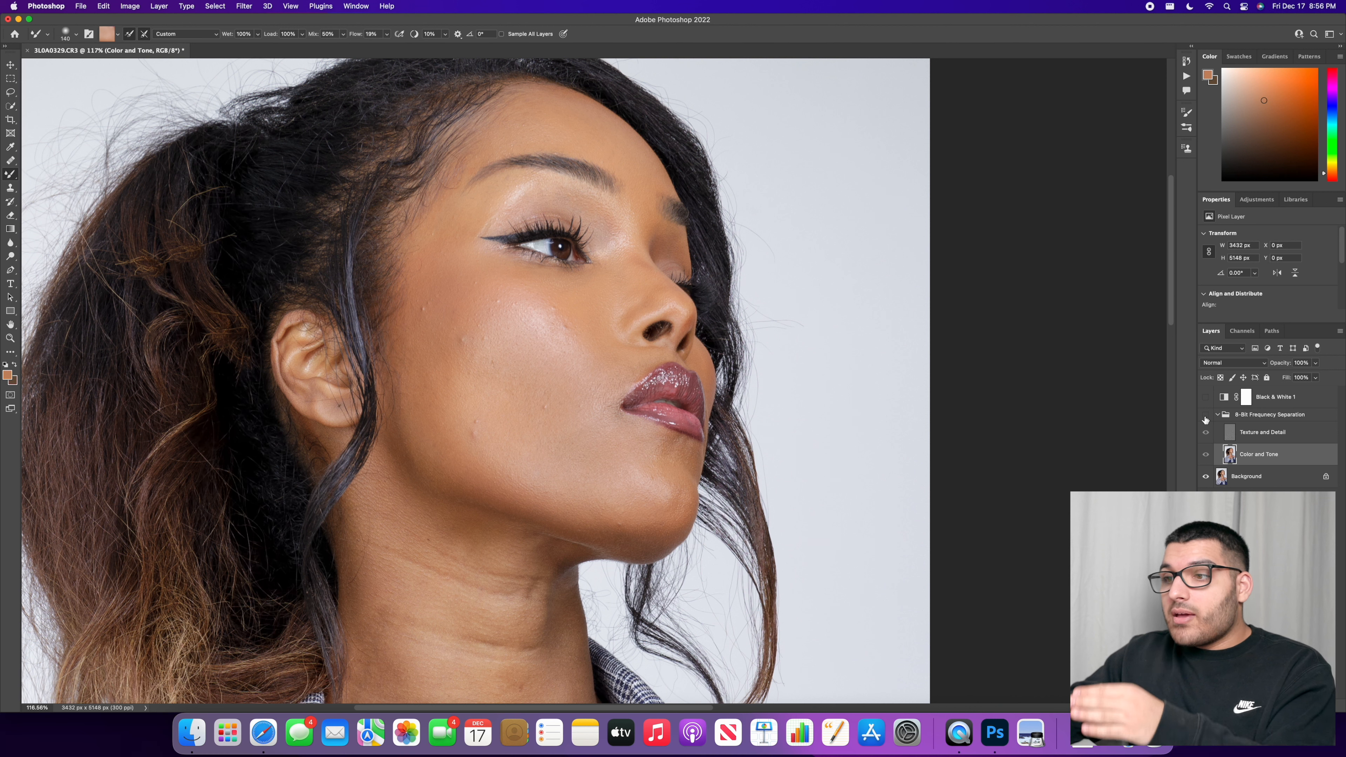
{"action": "left_click", "coordinate": [1205, 418]}
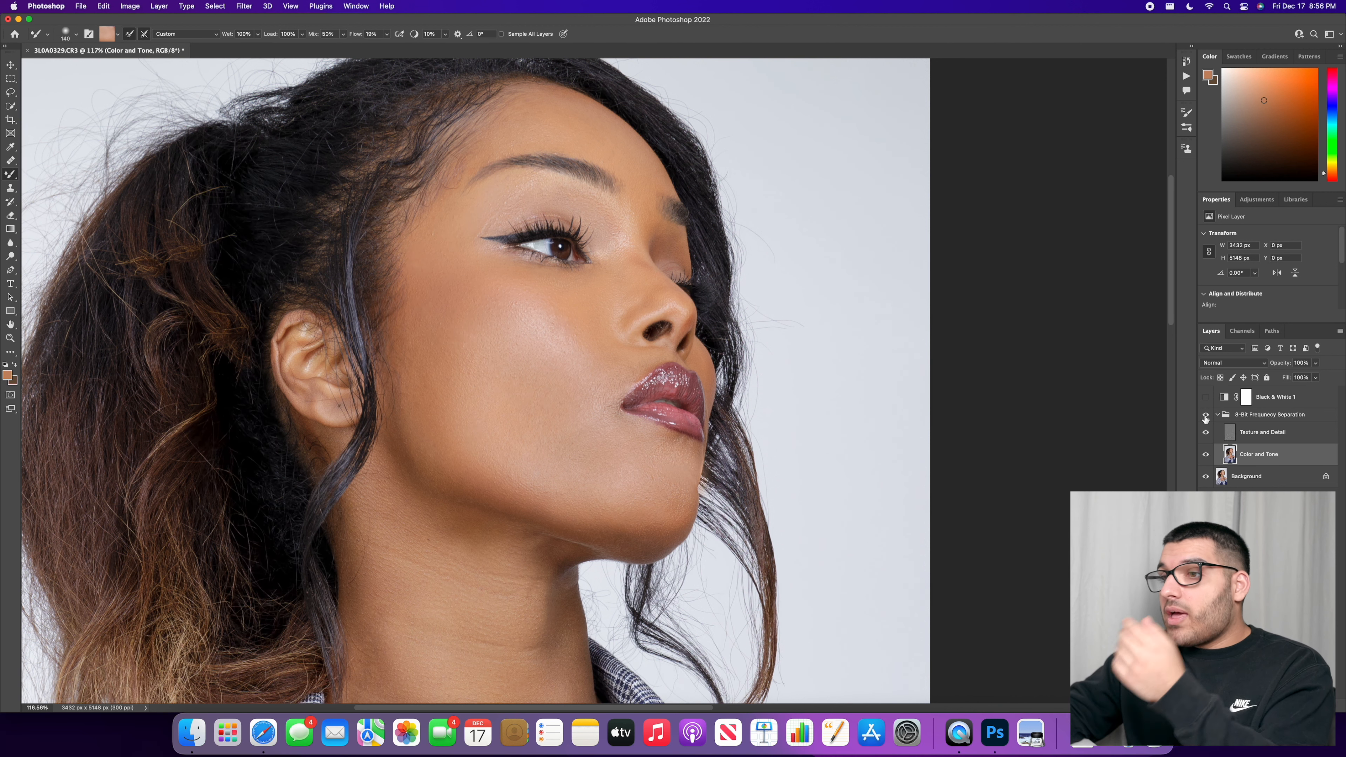
{"action": "scroll", "coordinate": [640, 526], "scroll_direction": "right", "scroll_amount": 1}
{"action": "scroll", "coordinate": [640, 525], "scroll_direction": "down", "scroll_amount": 5}
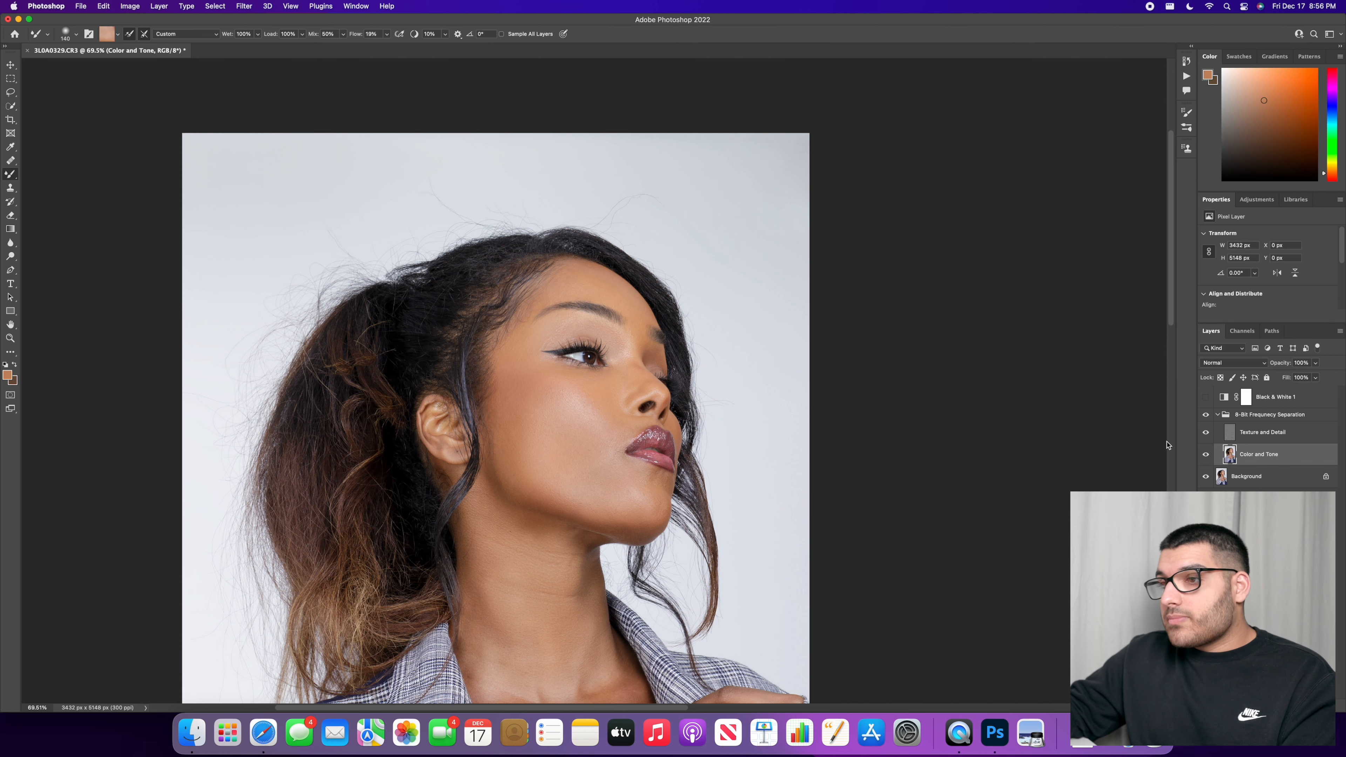
{"action": "scroll", "coordinate": [689, 493], "scroll_direction": "down", "scroll_amount": 3}
{"action": "scroll", "coordinate": [679, 514], "scroll_direction": "up", "scroll_amount": 10}
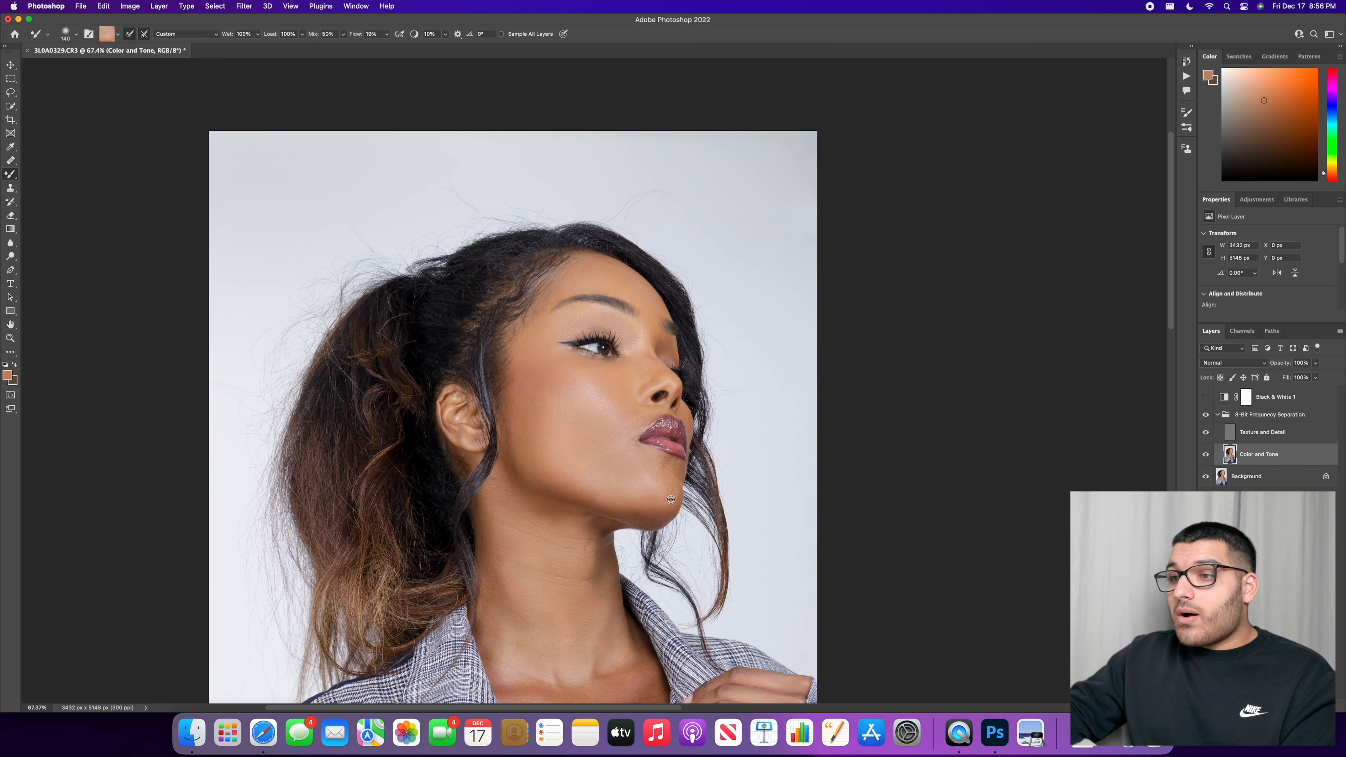
{"action": "scroll", "coordinate": [679, 515], "scroll_direction": "down", "scroll_amount": 8}
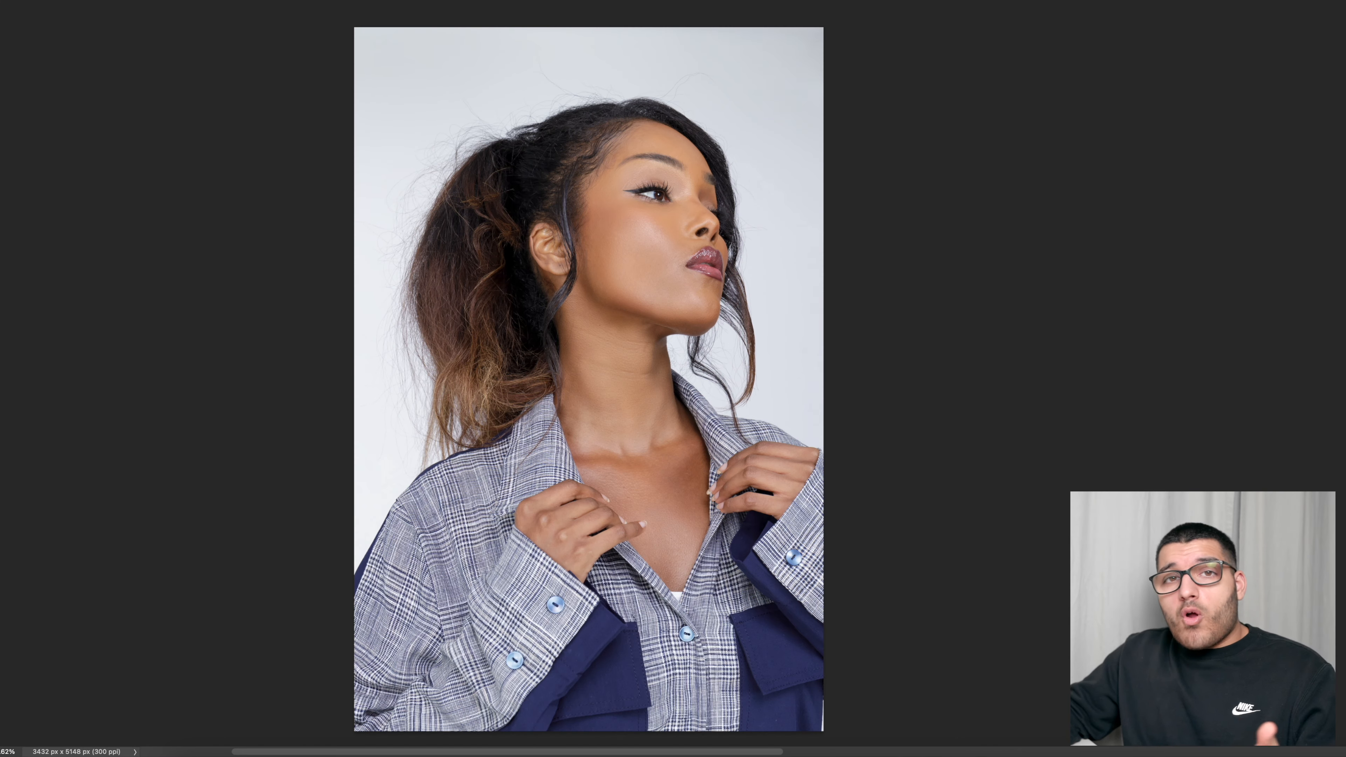
{"action": "key", "text": "super+comma"}
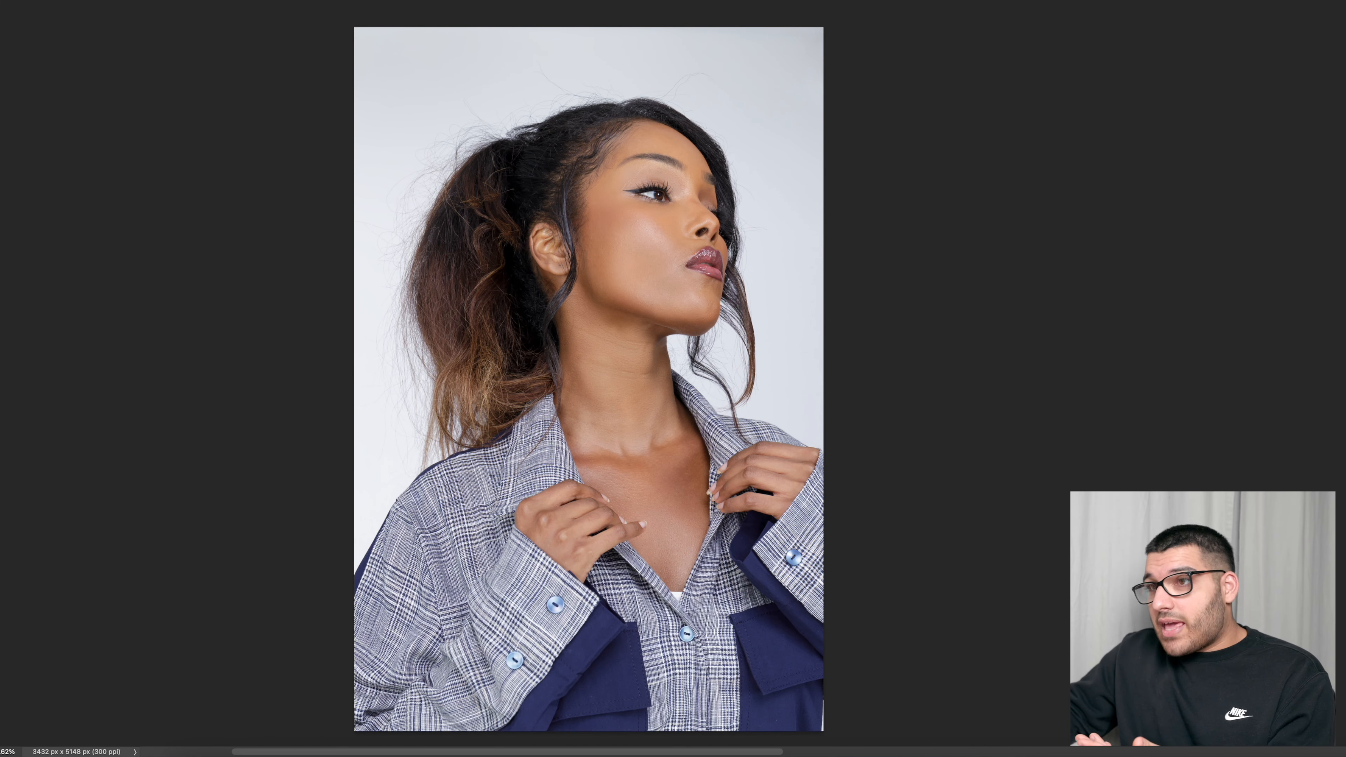